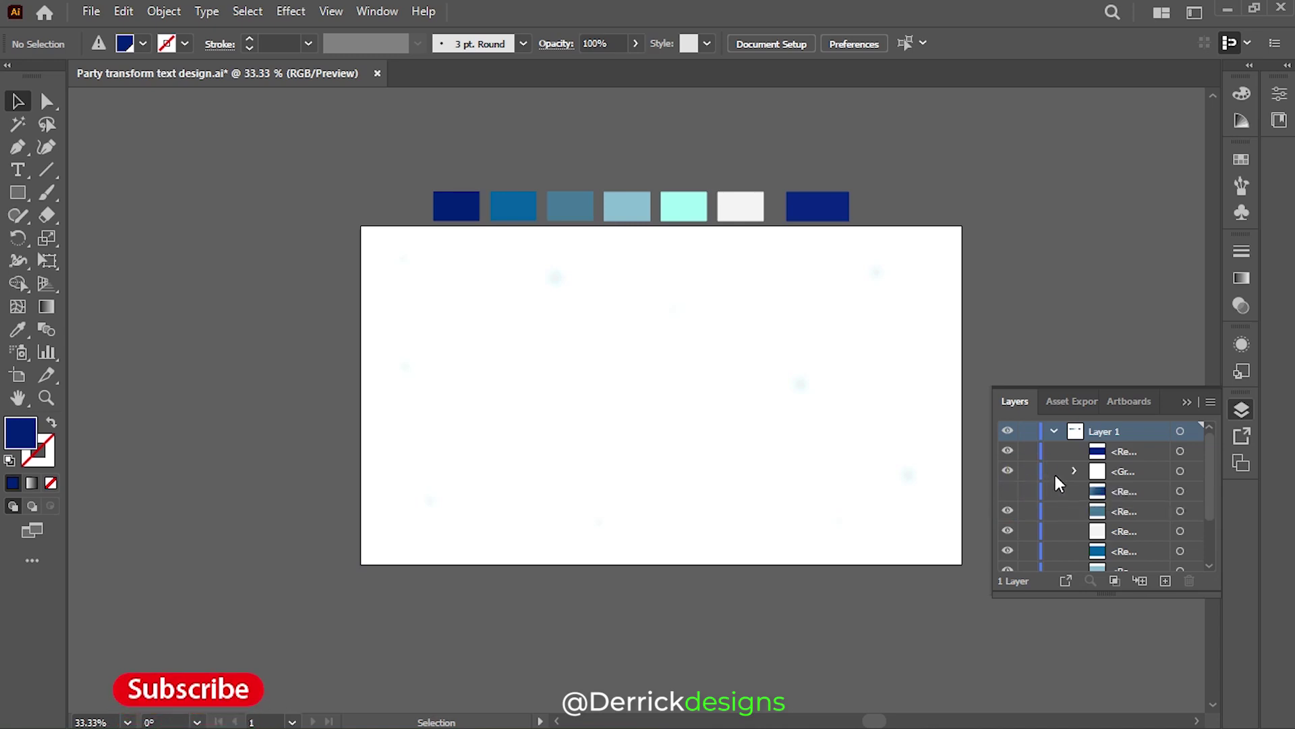
# - Delete the faint-stars group and the hidden old gradient rectangle from the Layers panel
pyautogui.click(1072, 475)
pyautogui.click(1192, 580)
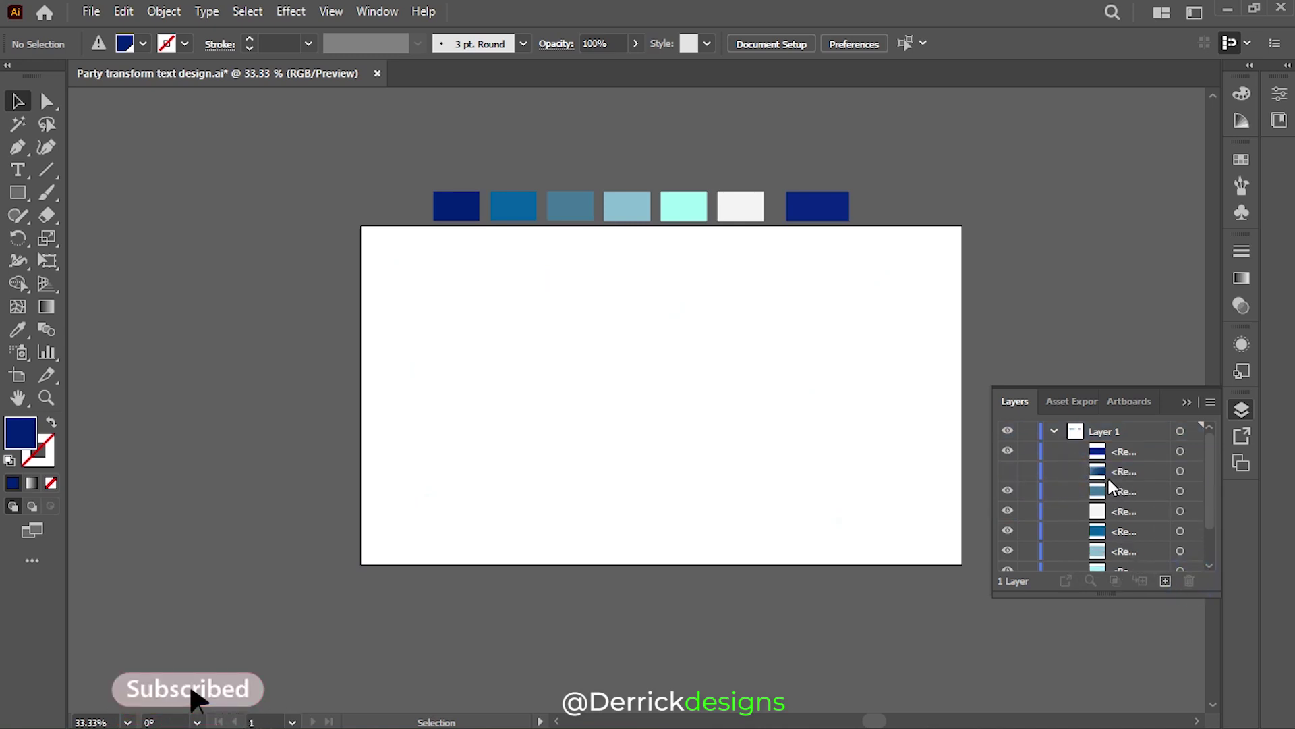
pyautogui.click(1008, 471)
pyautogui.click(1130, 471)
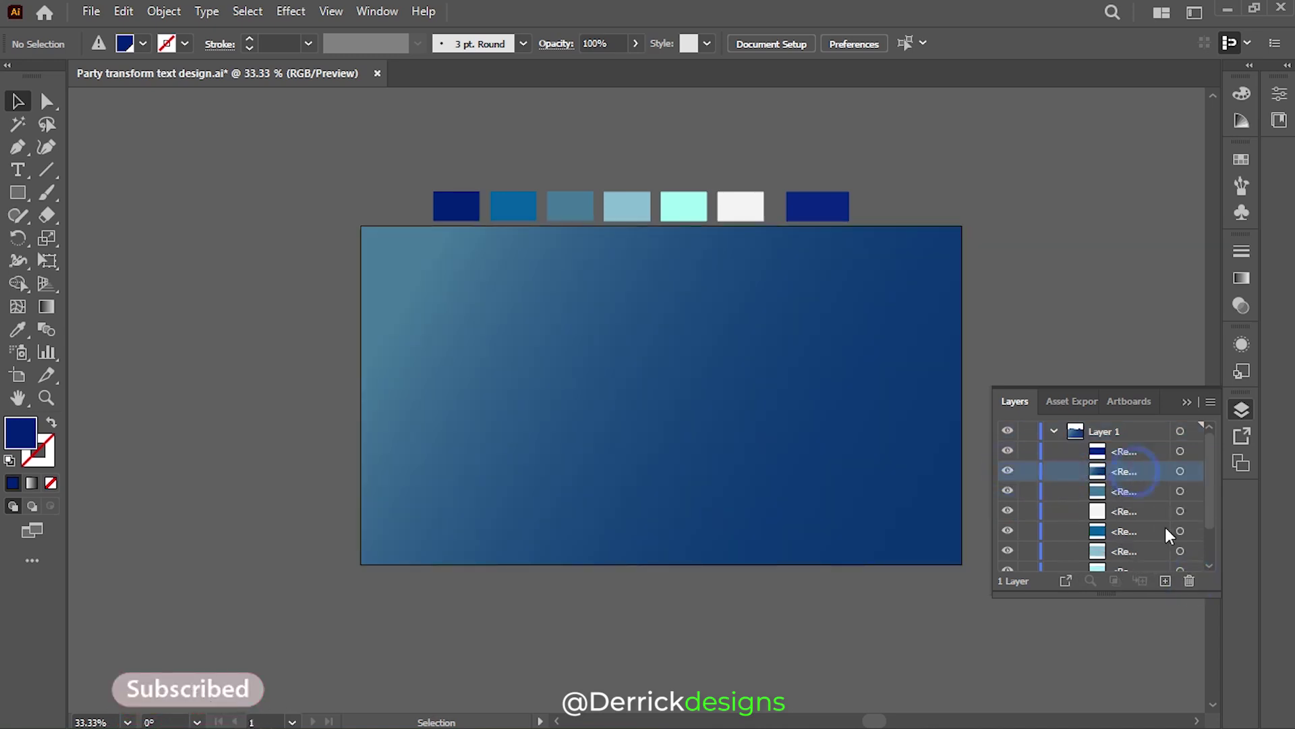
pyautogui.press('Delete')
pyautogui.click(17, 194)
# - Draw an artboard-sized rectangle with a gradient from the medium-blue swatch to the navy swatch
pyautogui.moveTo(361, 227); pyautogui.dragTo(962, 563)
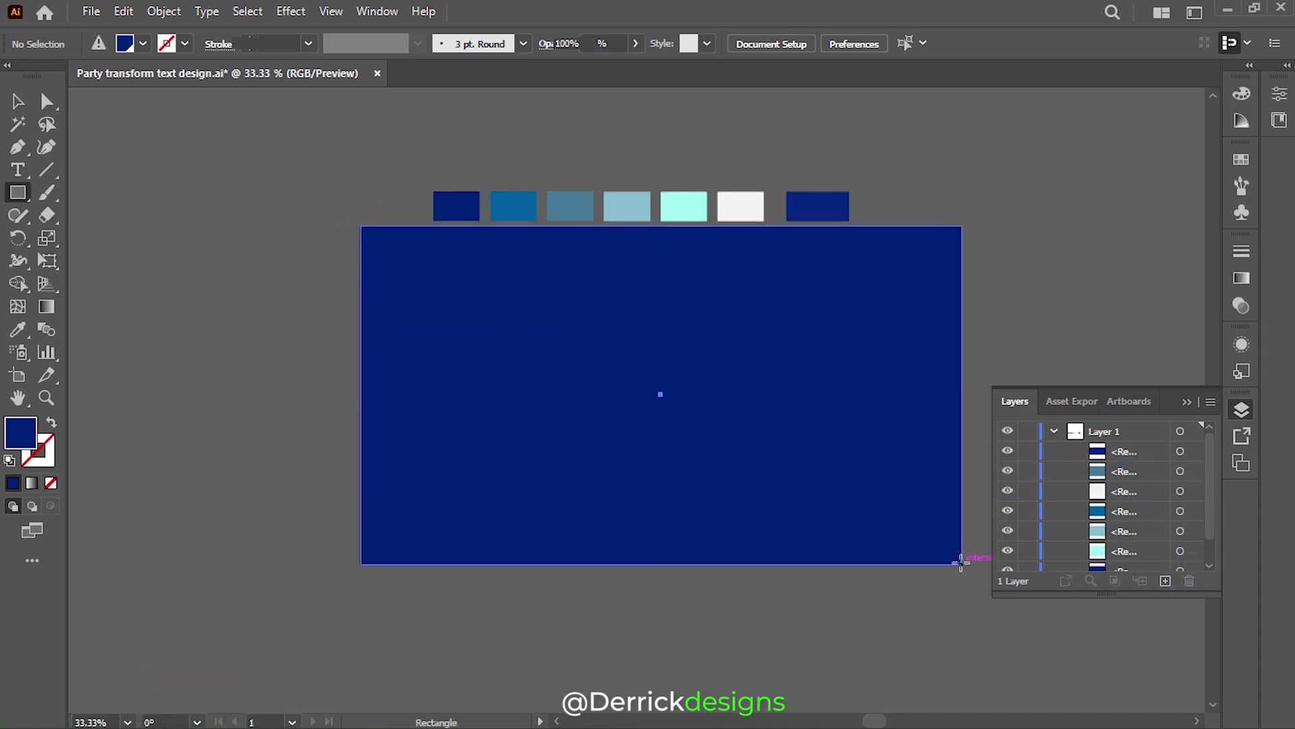
pyautogui.click(47, 306)
pyautogui.click(738, 425)
pyautogui.doubleClick(961, 395)
pyautogui.click(717, 526)
pyautogui.click(456, 206)
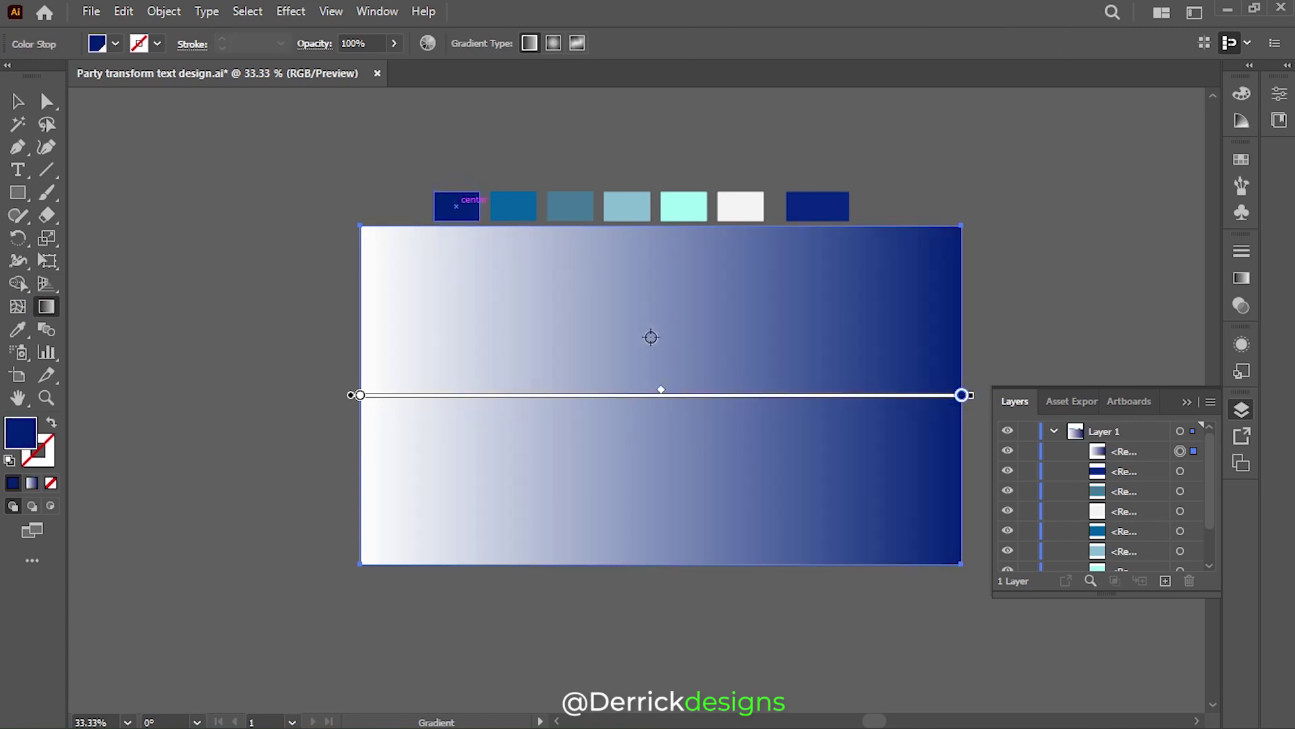
pyautogui.doubleClick(360, 395)
pyautogui.click(114, 523)
pyautogui.click(513, 206)
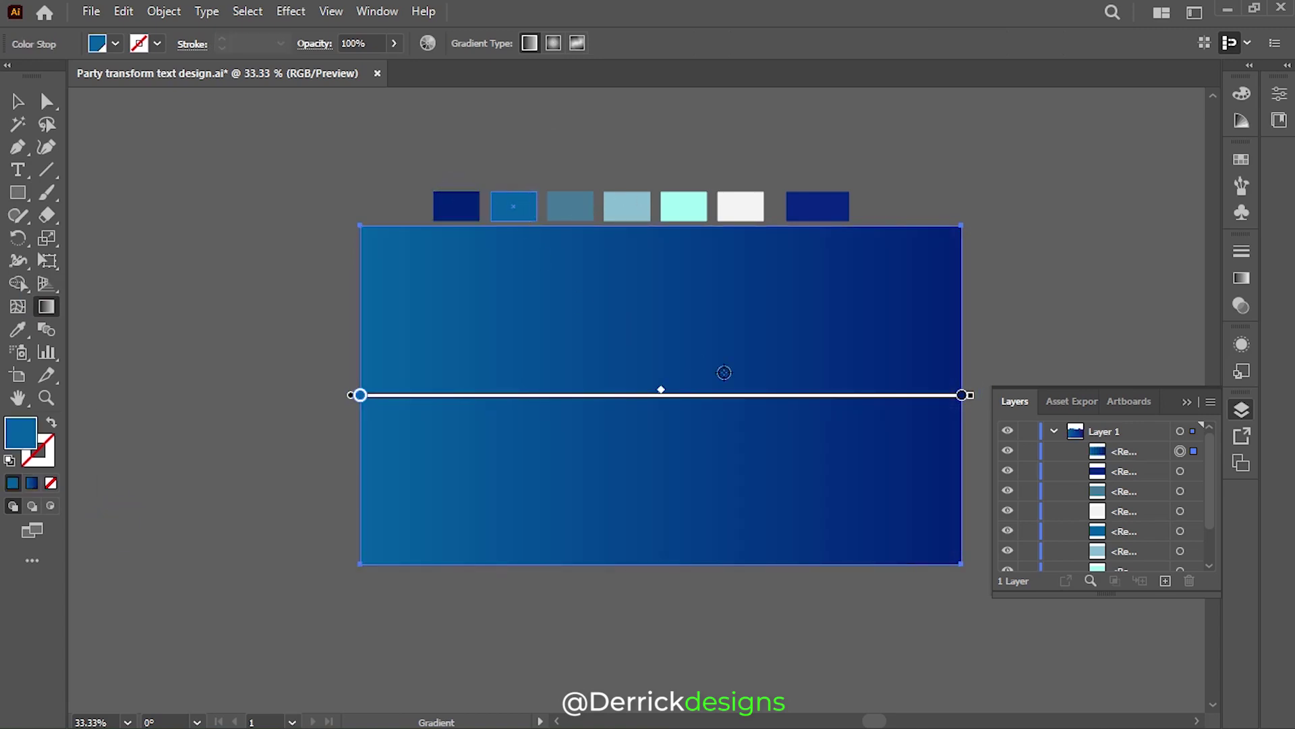
# - Angle the gradient diagonally and change its start stop to the steel-blue swatch
pyautogui.click(1242, 278)
pyautogui.click(1124, 328)
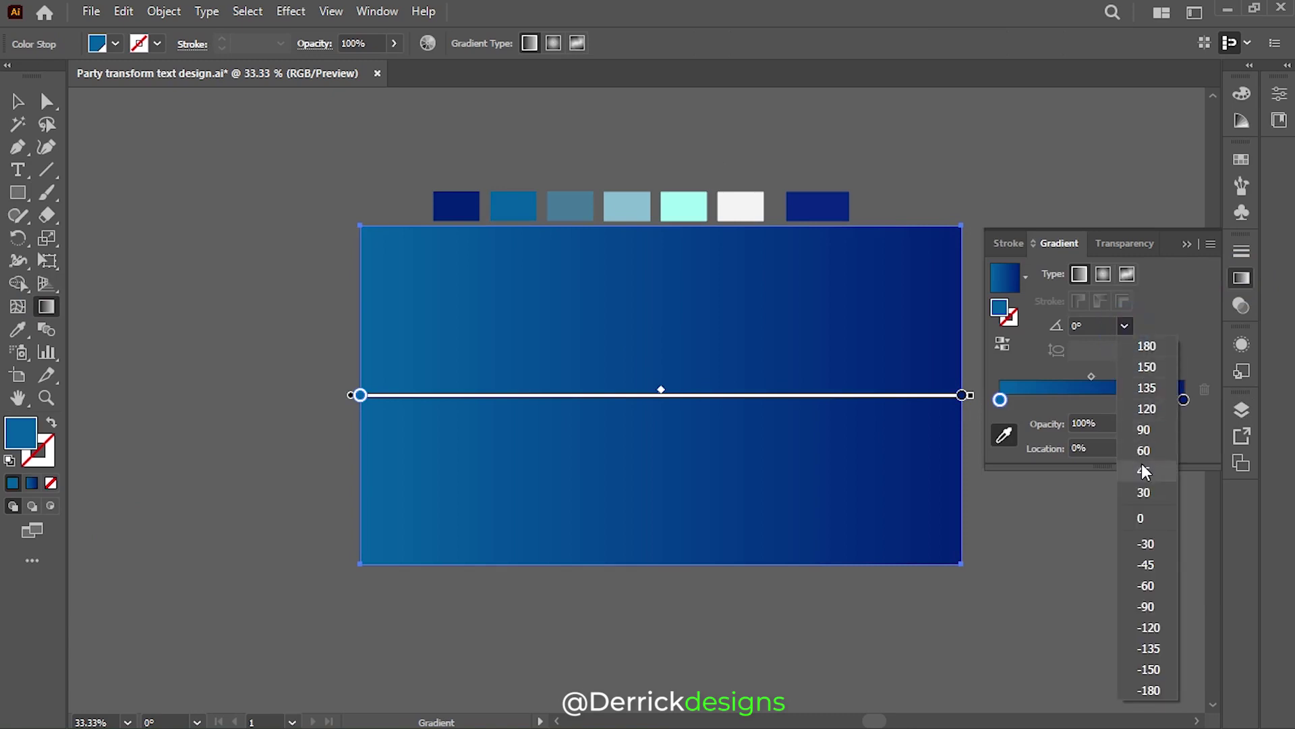
pyautogui.click(1143, 471)
pyautogui.click(1124, 325)
pyautogui.click(1146, 565)
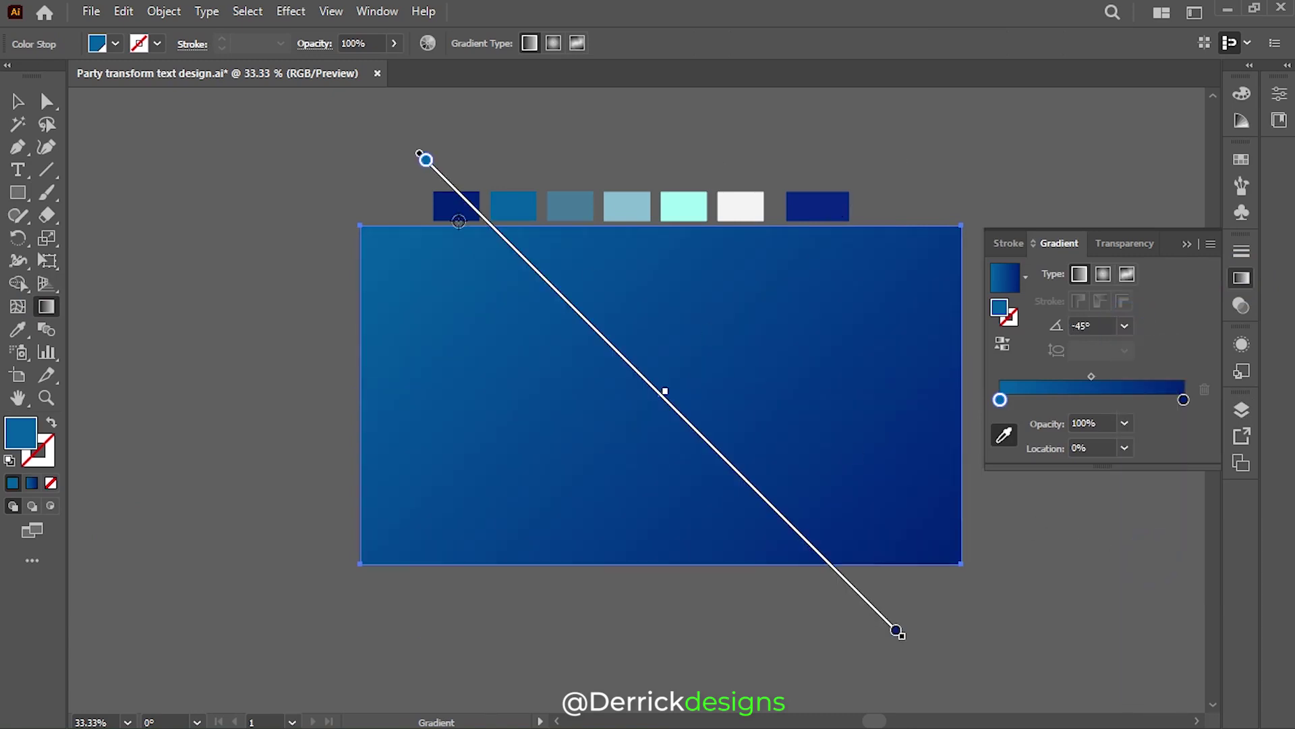
pyautogui.moveTo(909, 643)
pyautogui.mouseDown()
pyautogui.moveTo(991, 581)
pyautogui.moveTo(1014, 496)
pyautogui.mouseUp()
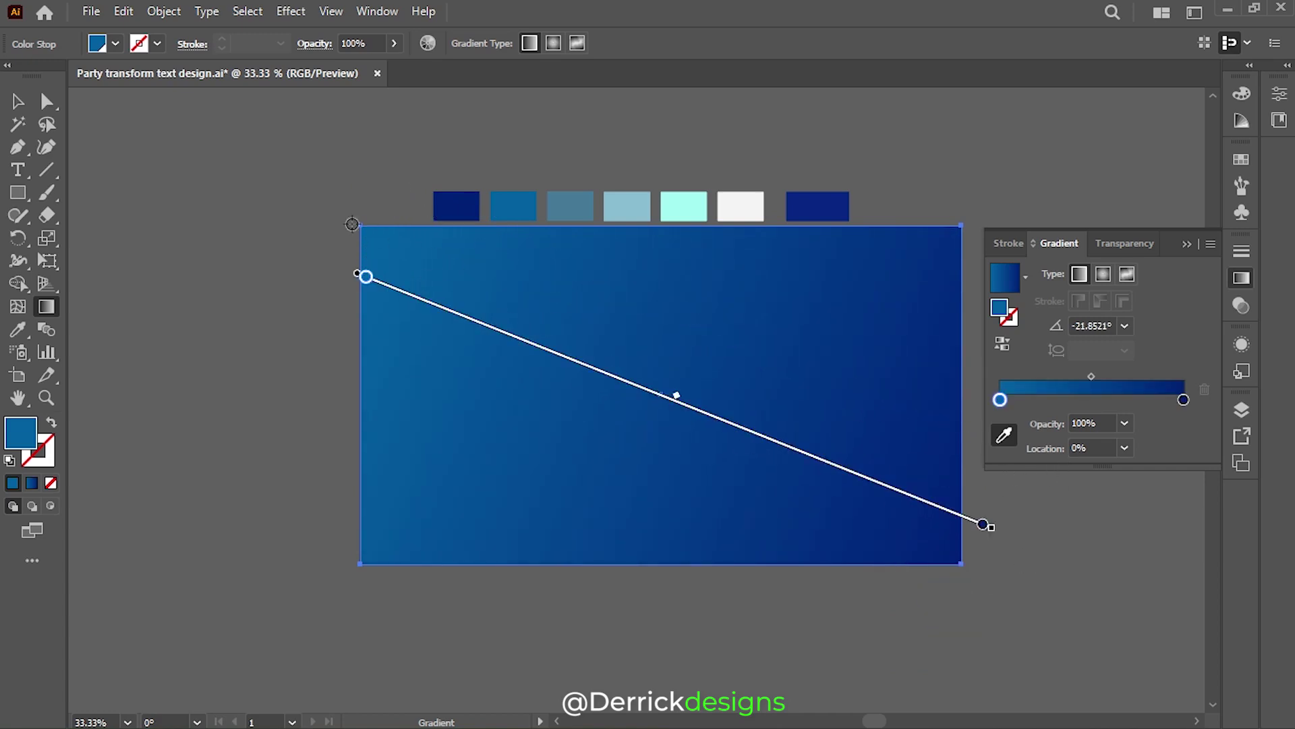
pyautogui.moveTo(999, 526); pyautogui.dragTo(978, 571)
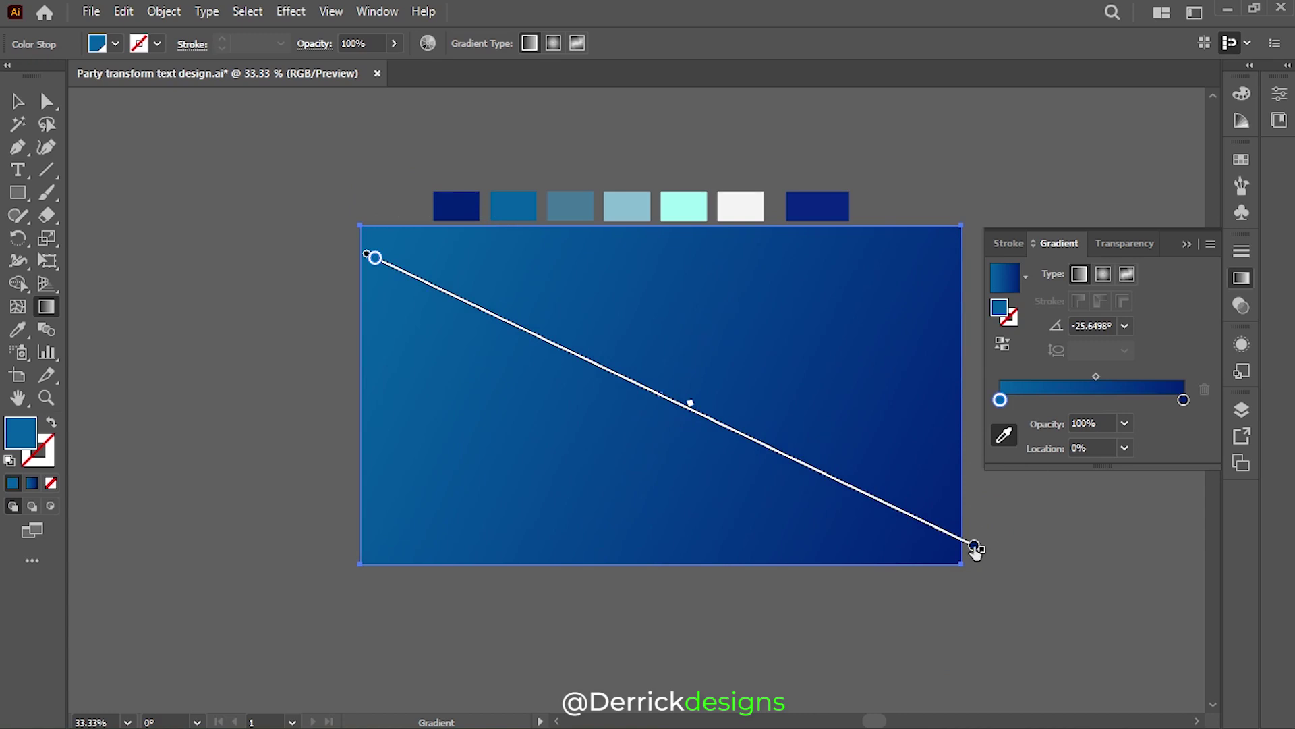
pyautogui.doubleClick(376, 257)
pyautogui.click(141, 411)
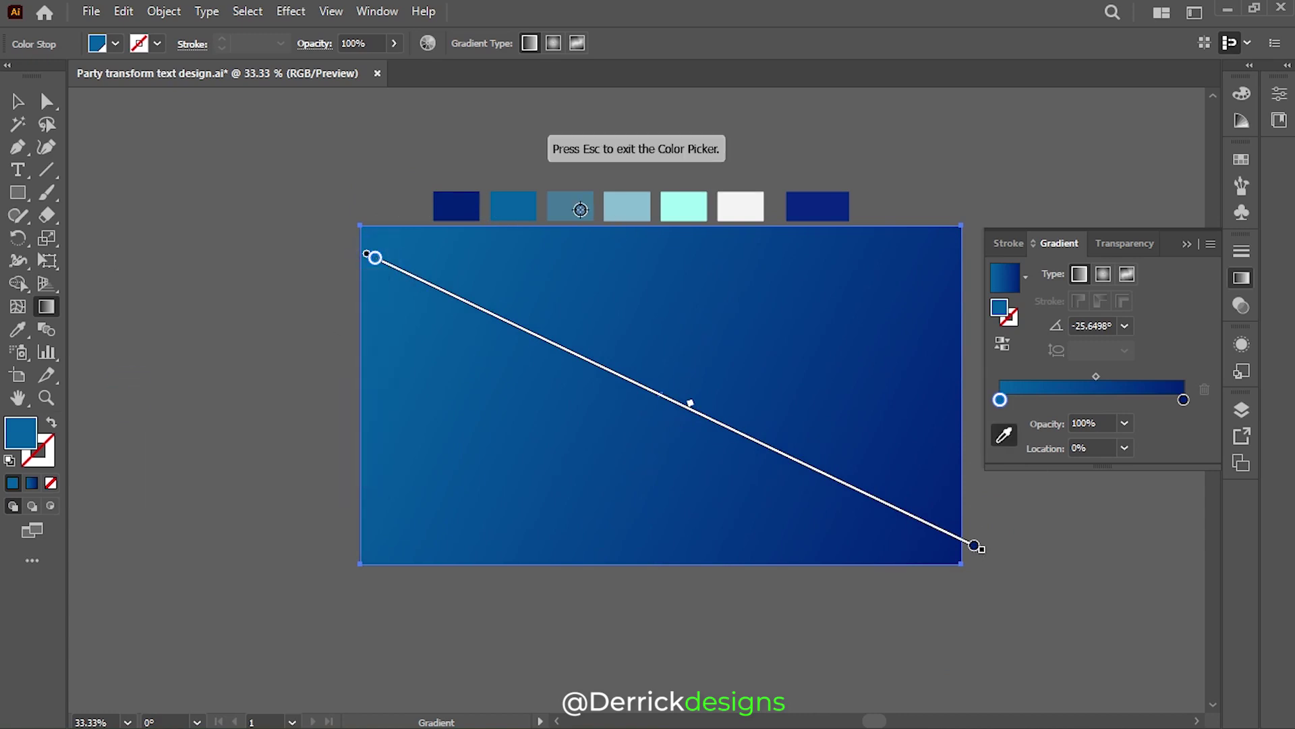
pyautogui.click(577, 210)
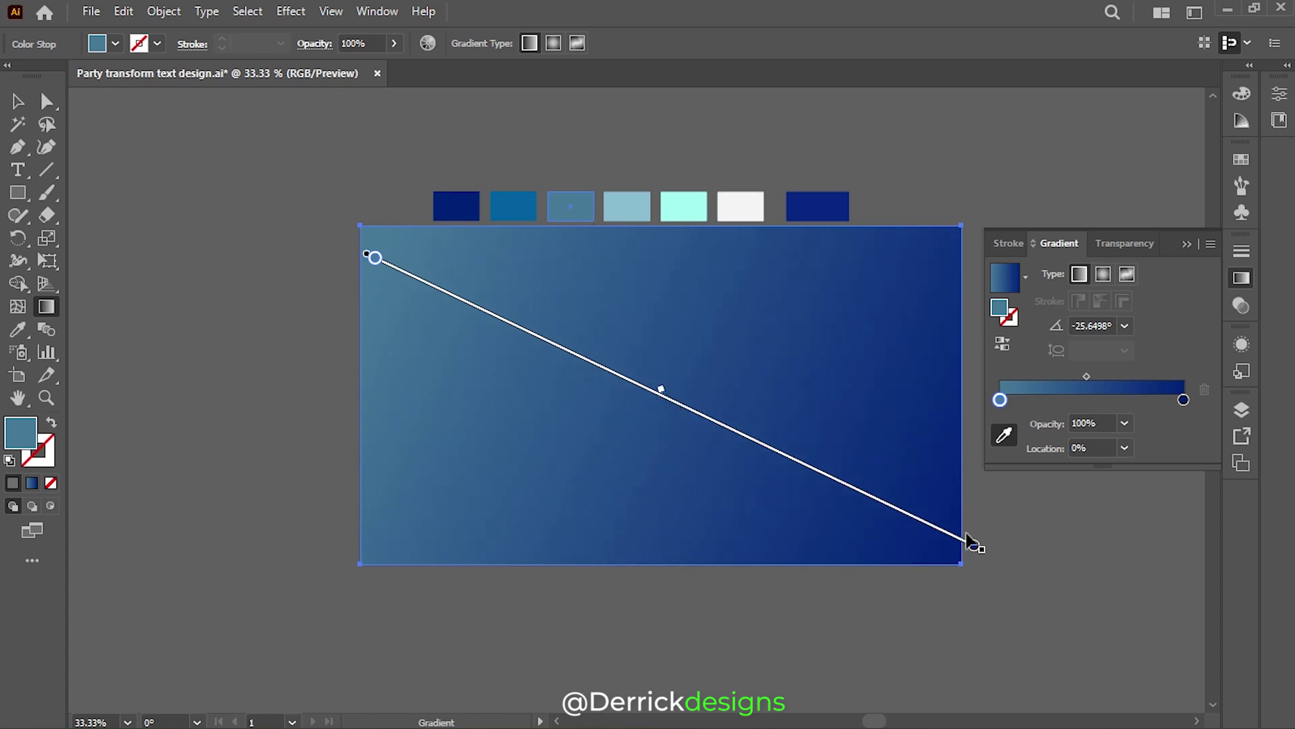
# - Lock the gradient background rectangle in the Layers panel
pyautogui.press('v')
pyautogui.click(211, 344)
pyautogui.click(543, 424)
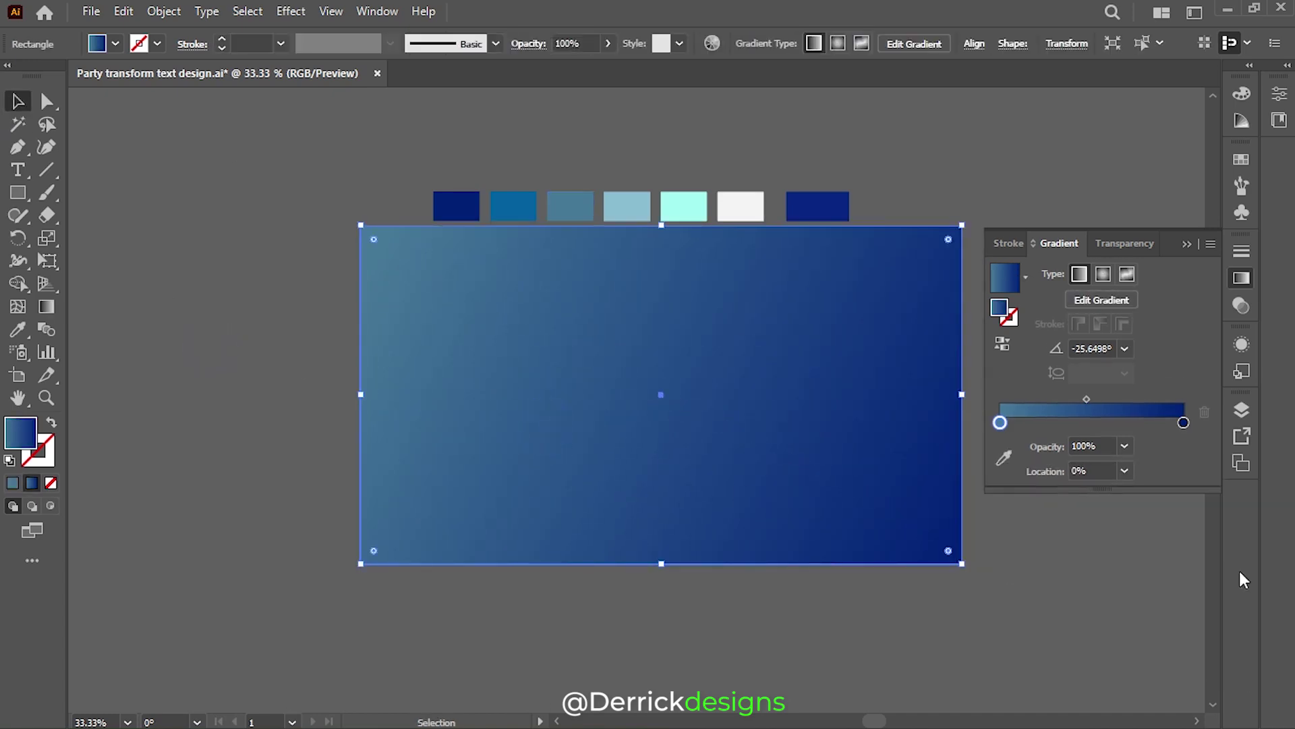
pyautogui.click(1242, 411)
pyautogui.click(1027, 451)
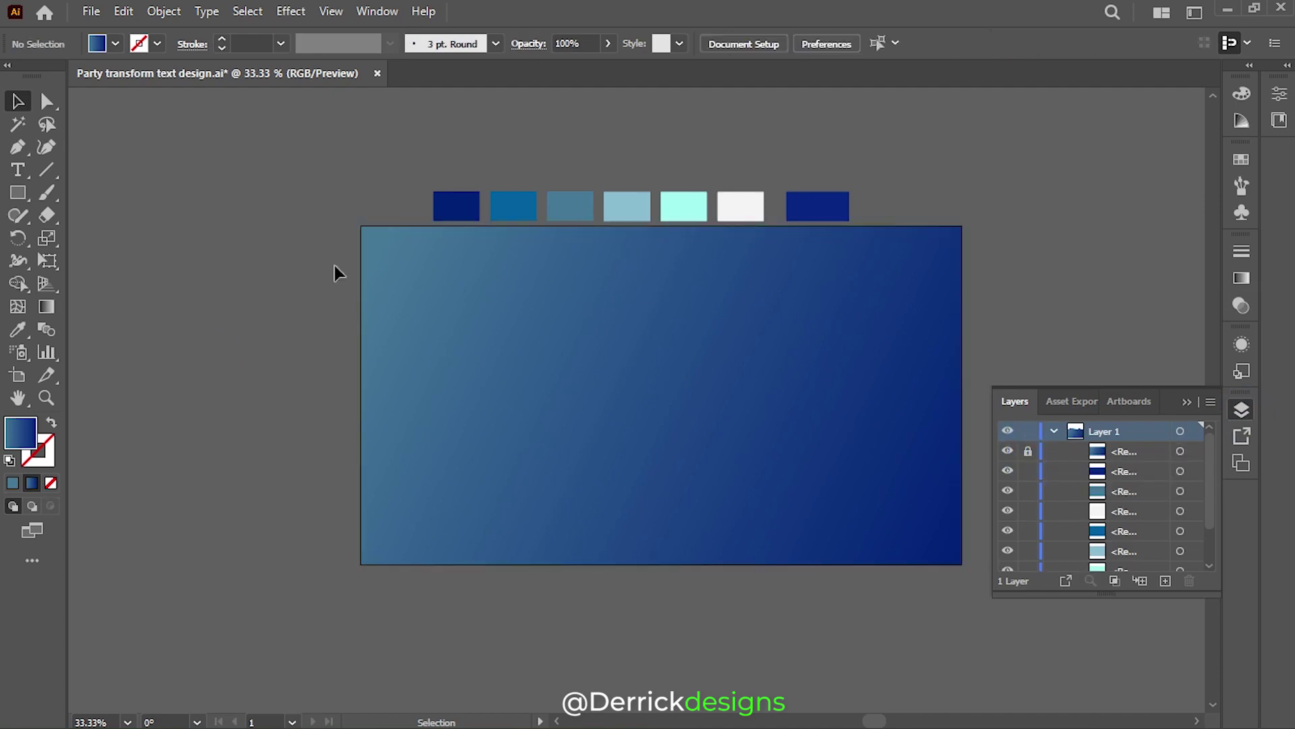
# - Draw a small 50 px circle on the left part of the background
pyautogui.click(18, 192)
pyautogui.click(104, 239)
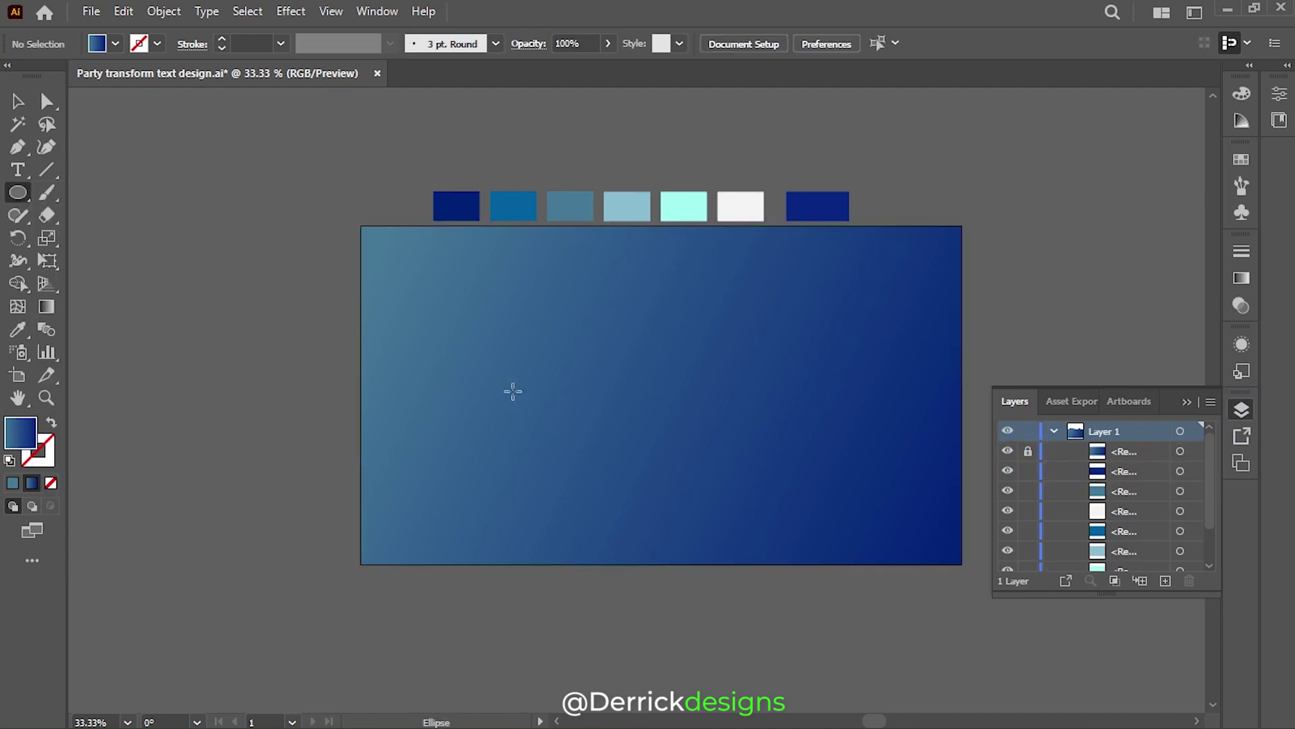
pyautogui.moveTo(498, 352); pyautogui.dragTo(520, 376)
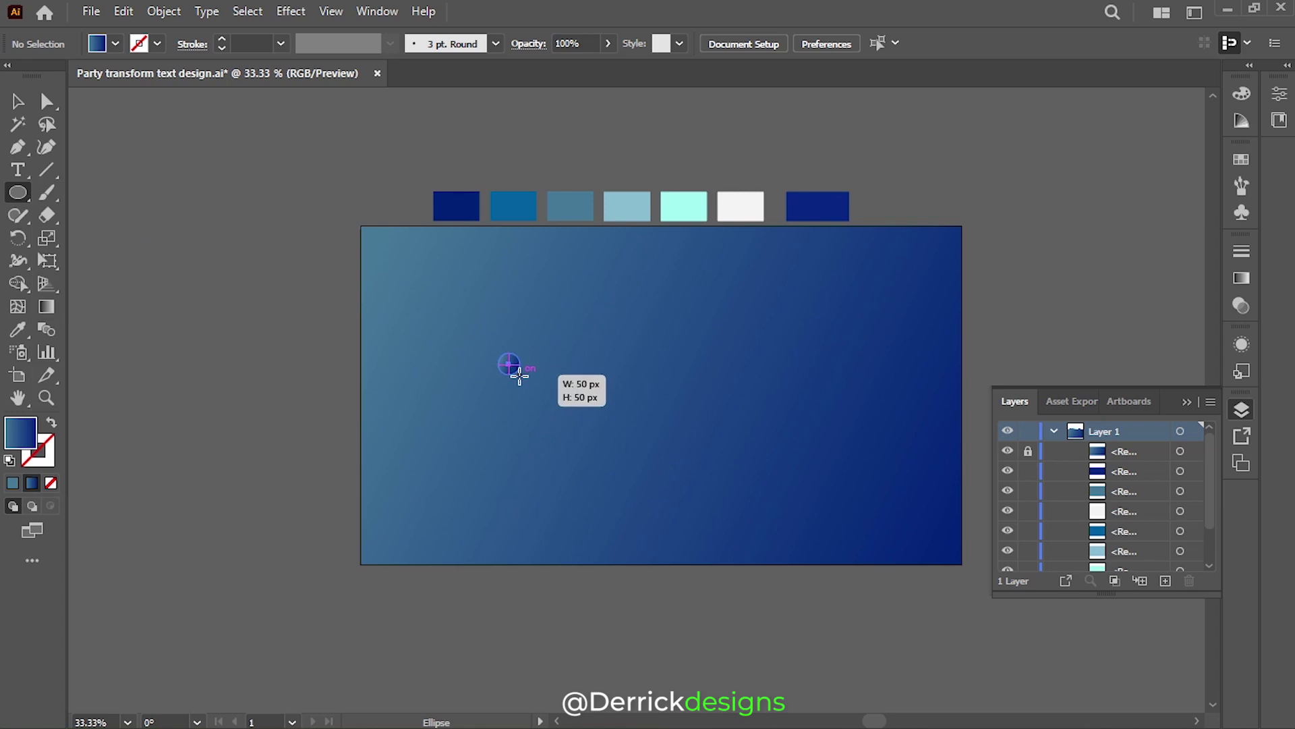
pyautogui.click(16, 102)
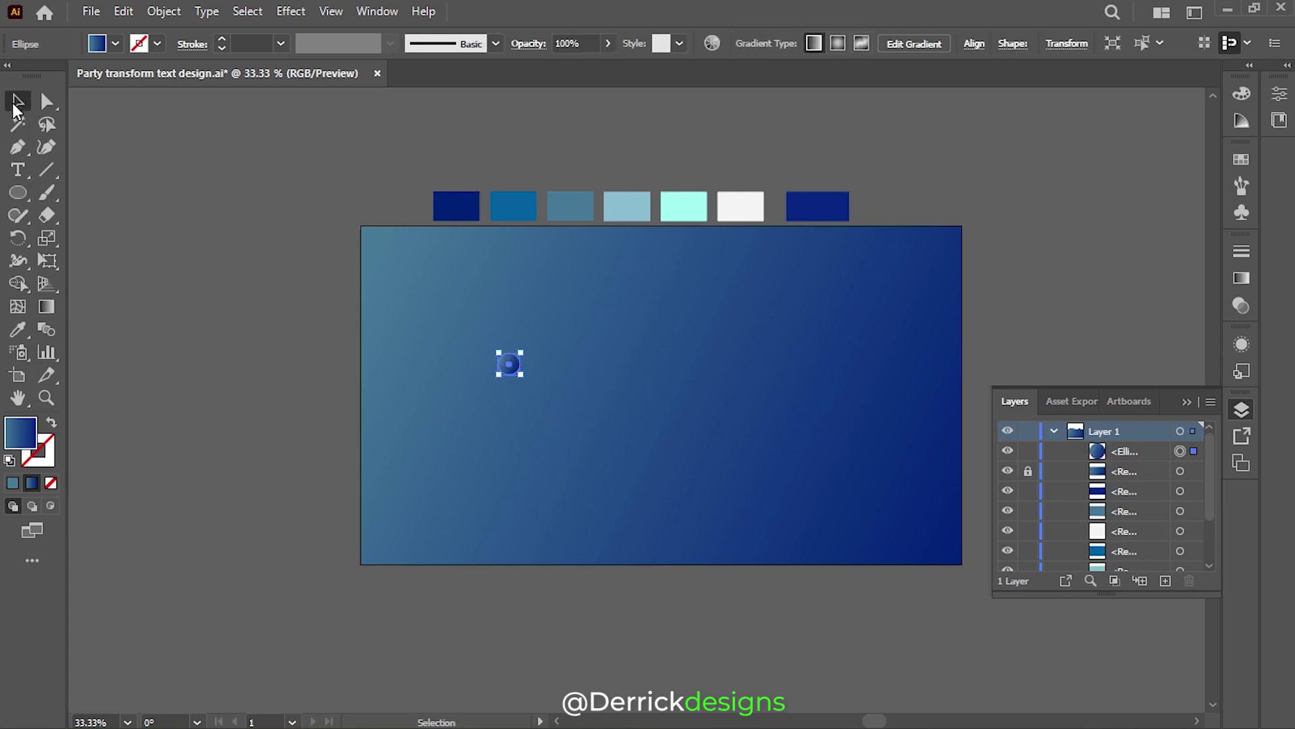
# - Fill the circle white by eyedropping the white swatch
pyautogui.click(291, 11)
pyautogui.moveTo(311, 180)
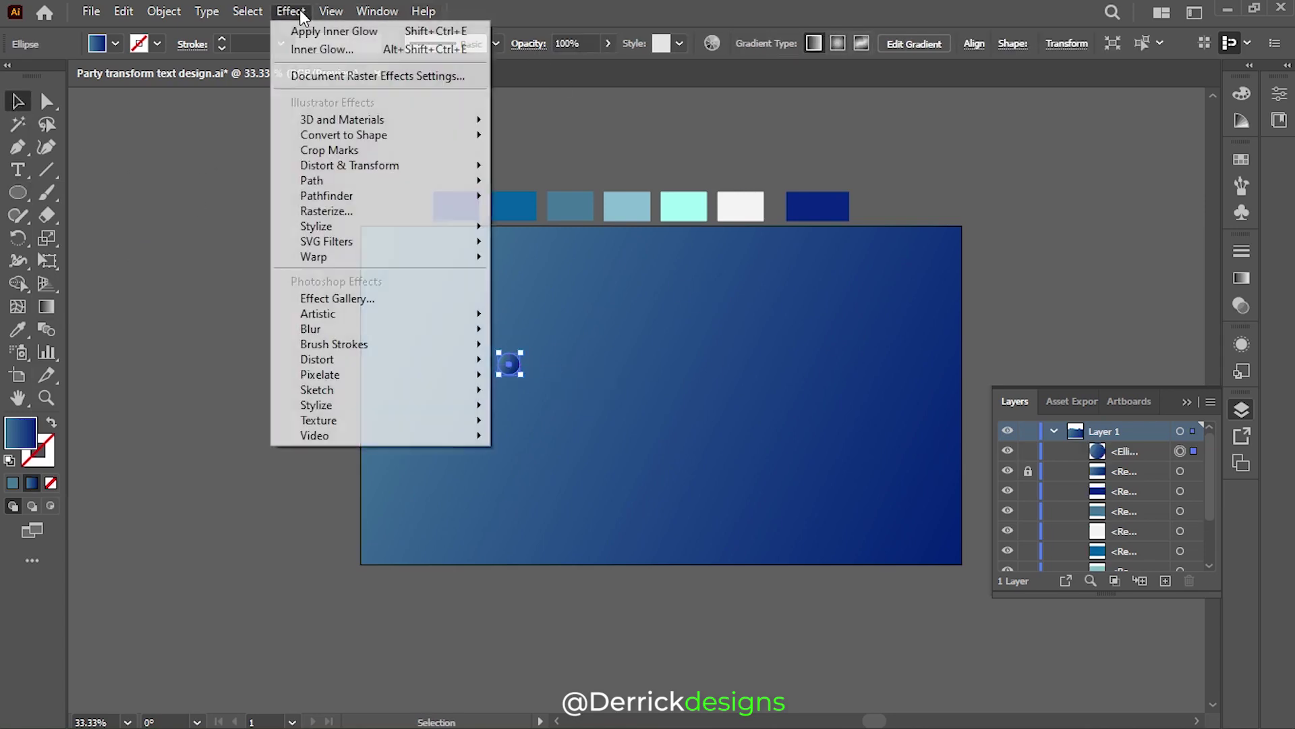
pyautogui.click(215, 159)
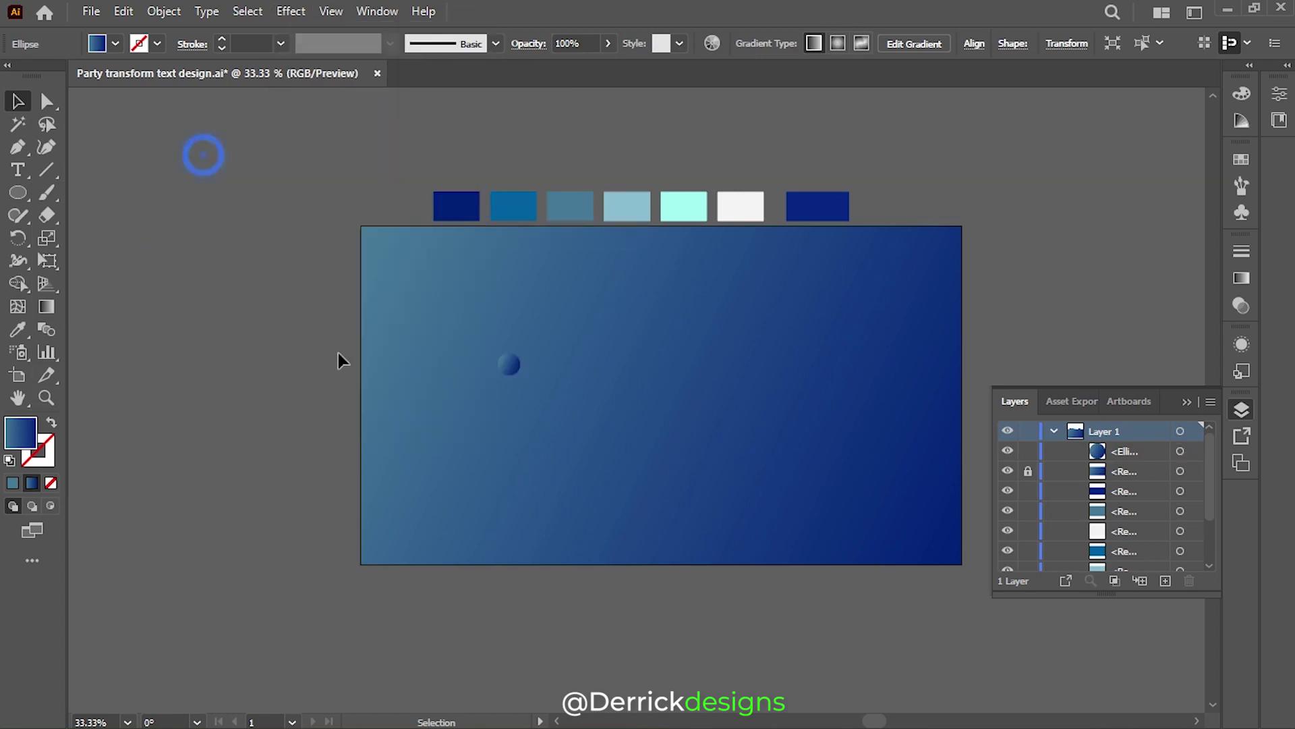
pyautogui.click(511, 366)
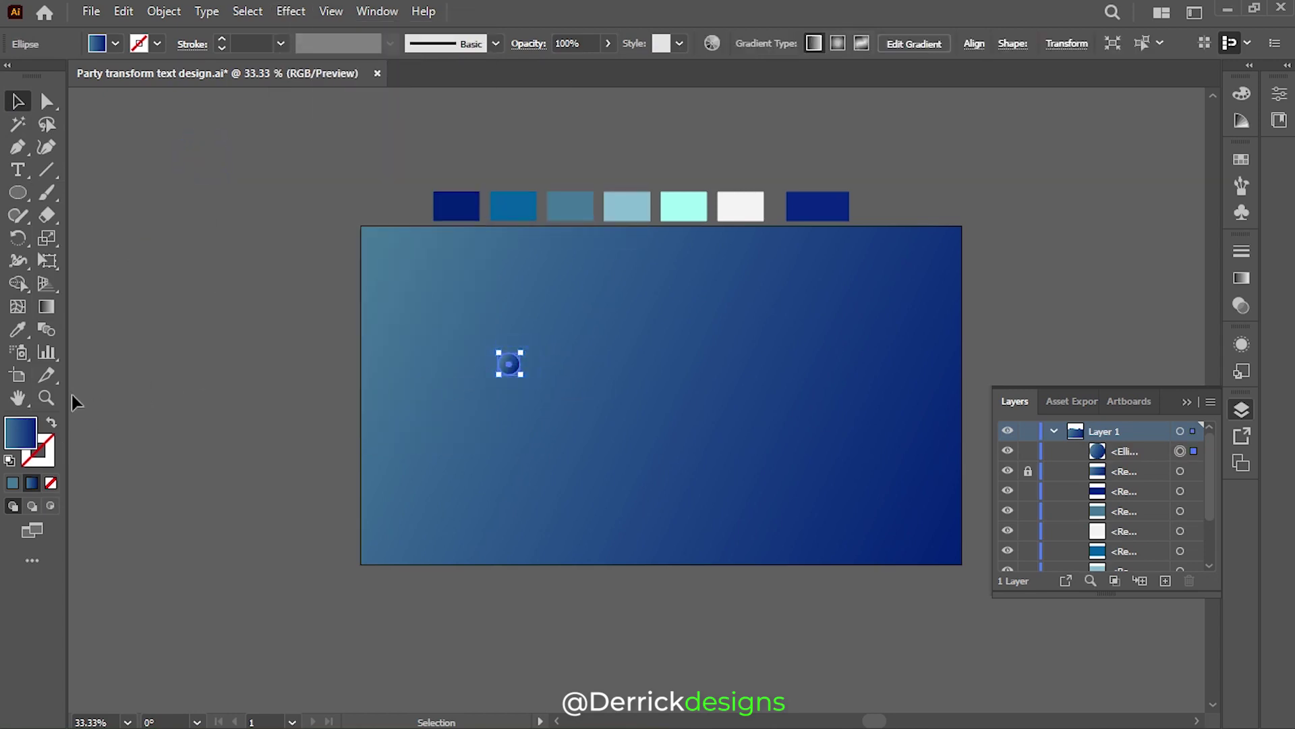
pyautogui.click(20, 330)
pyautogui.click(742, 207)
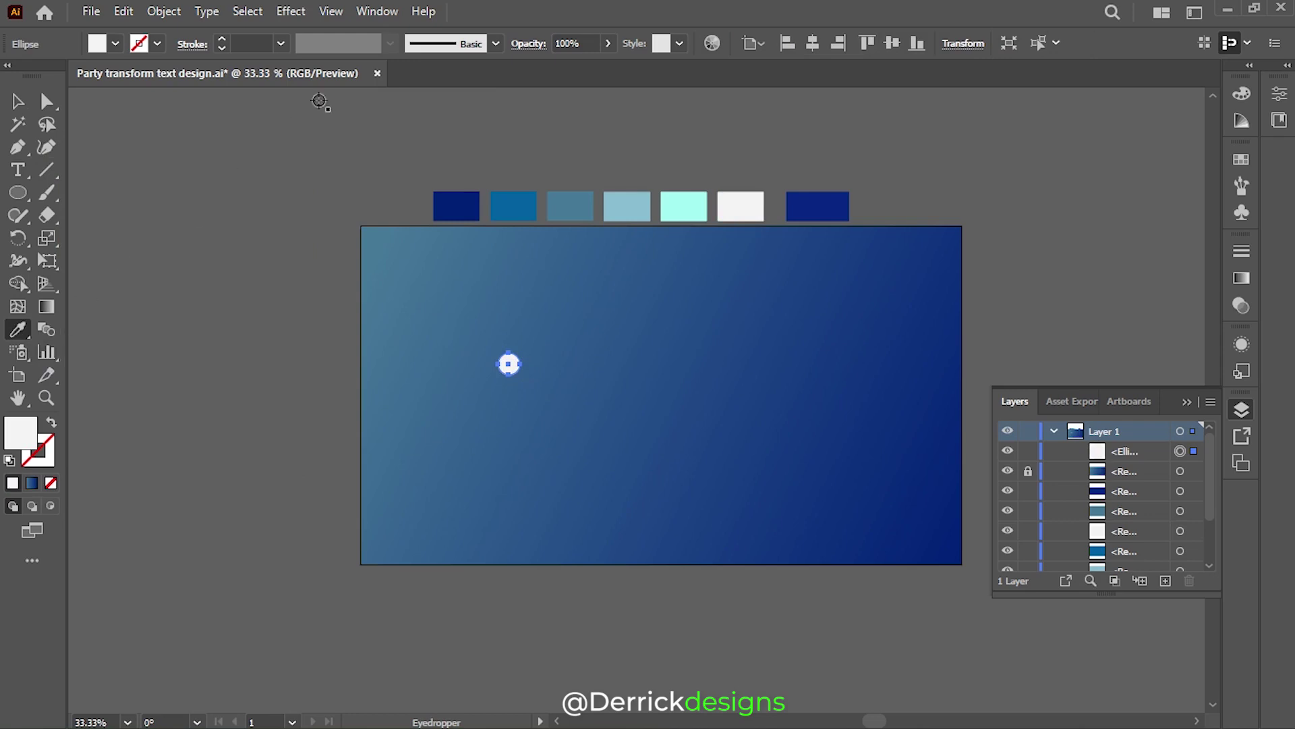
# - Give the circle a Screen Outer Glow at 90% opacity, 17 px blur, and drag out a copy
pyautogui.click(291, 11)
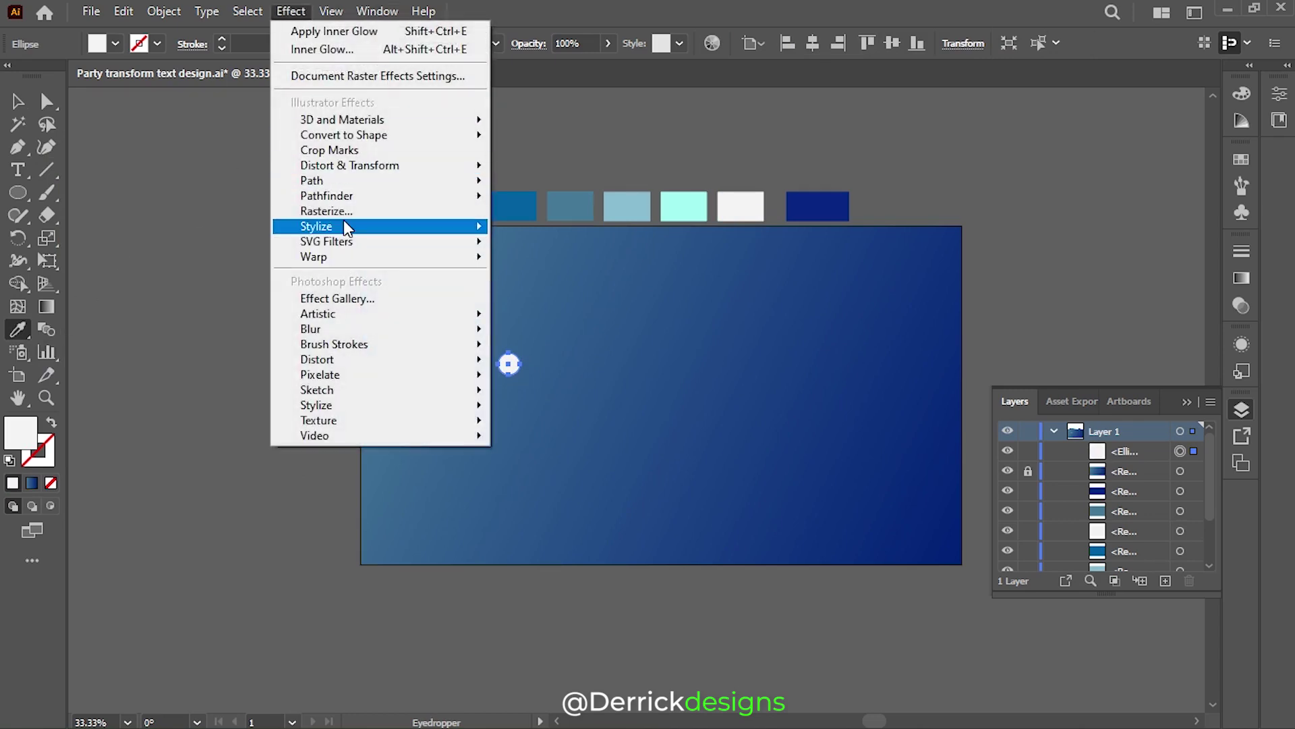
pyautogui.moveTo(316, 225)
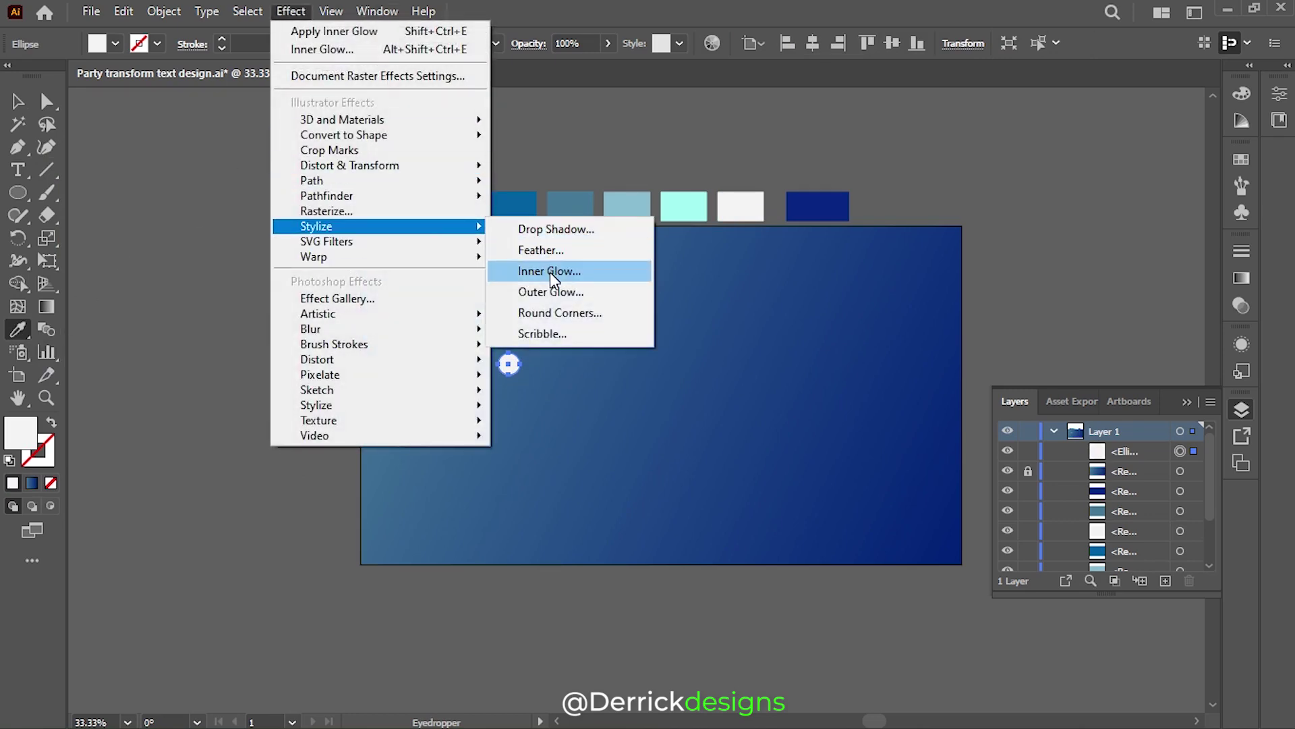
pyautogui.click(551, 292)
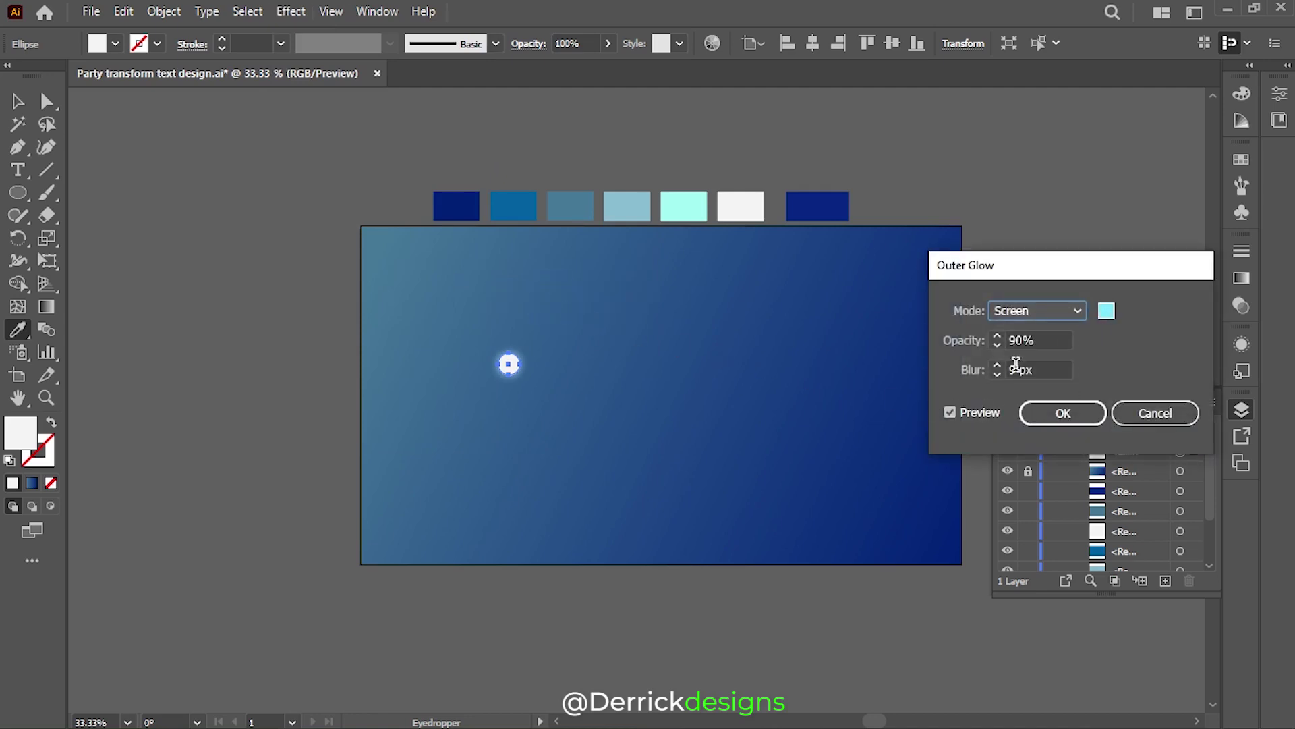
pyautogui.click(1016, 368)
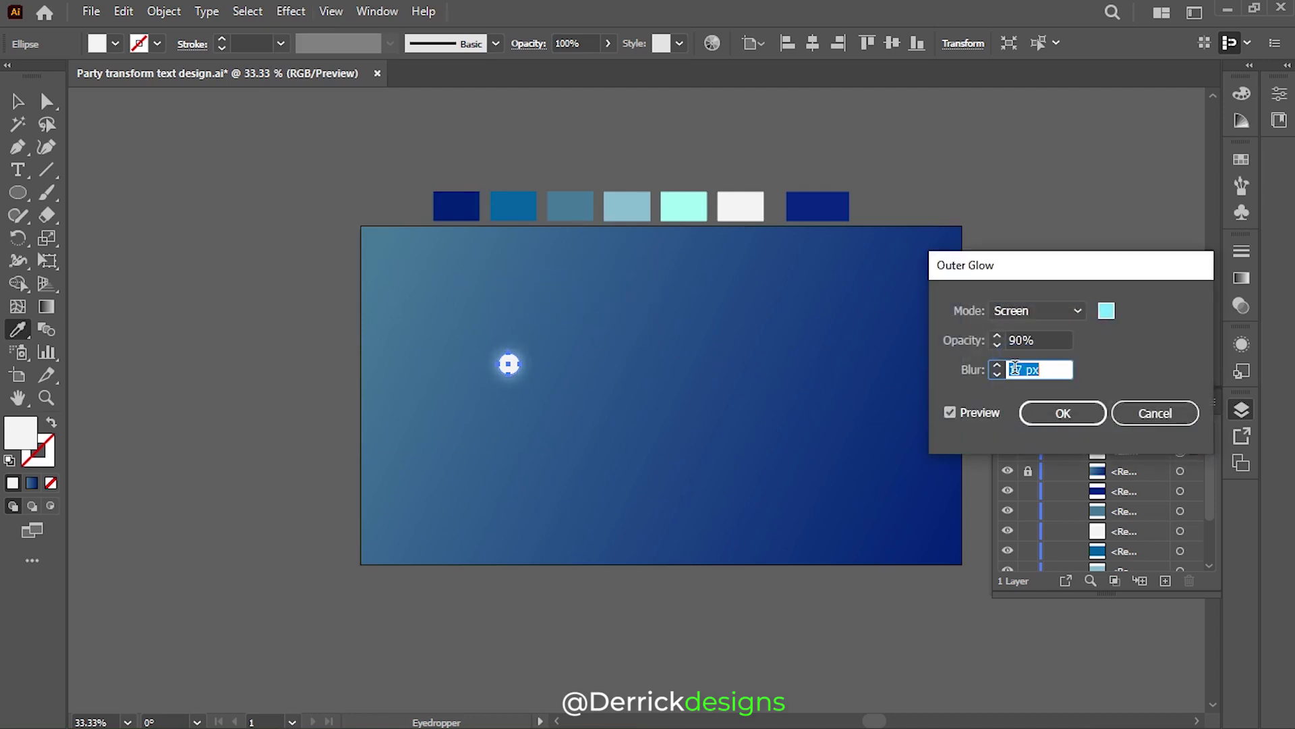
pyautogui.click(1083, 413)
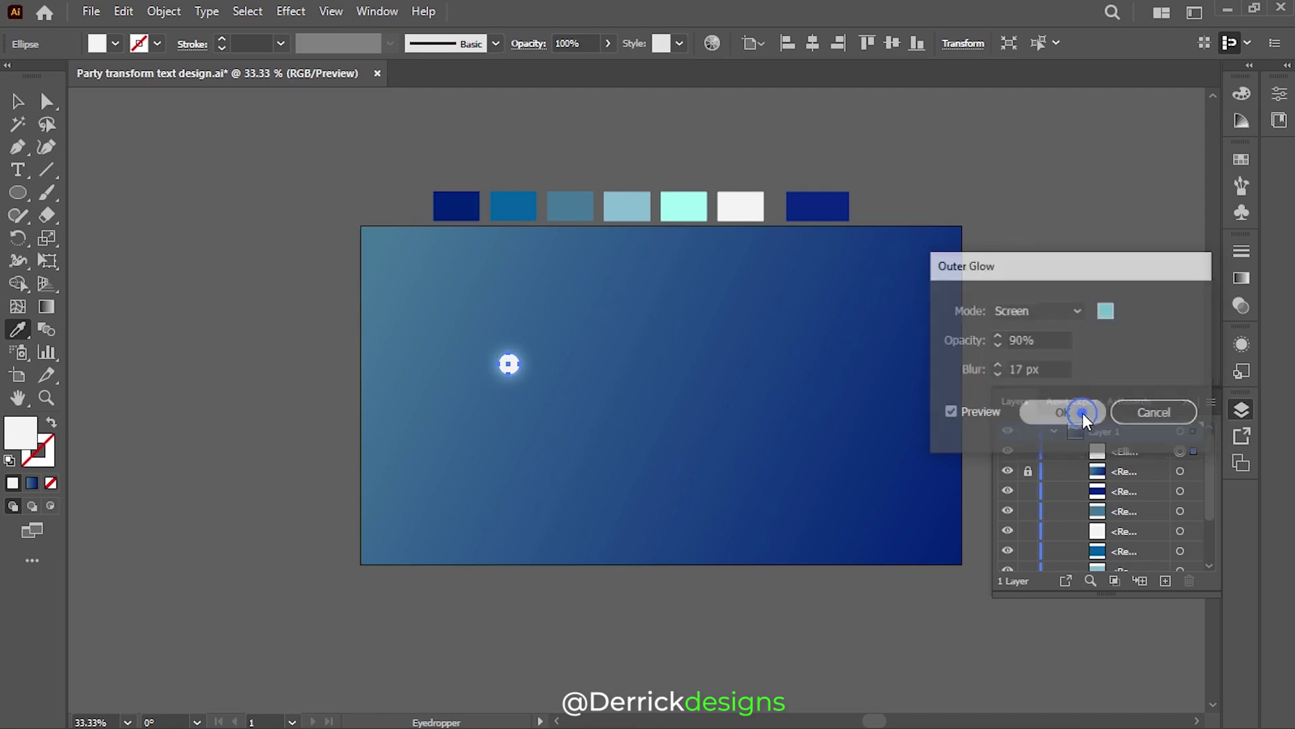
pyautogui.click(19, 102)
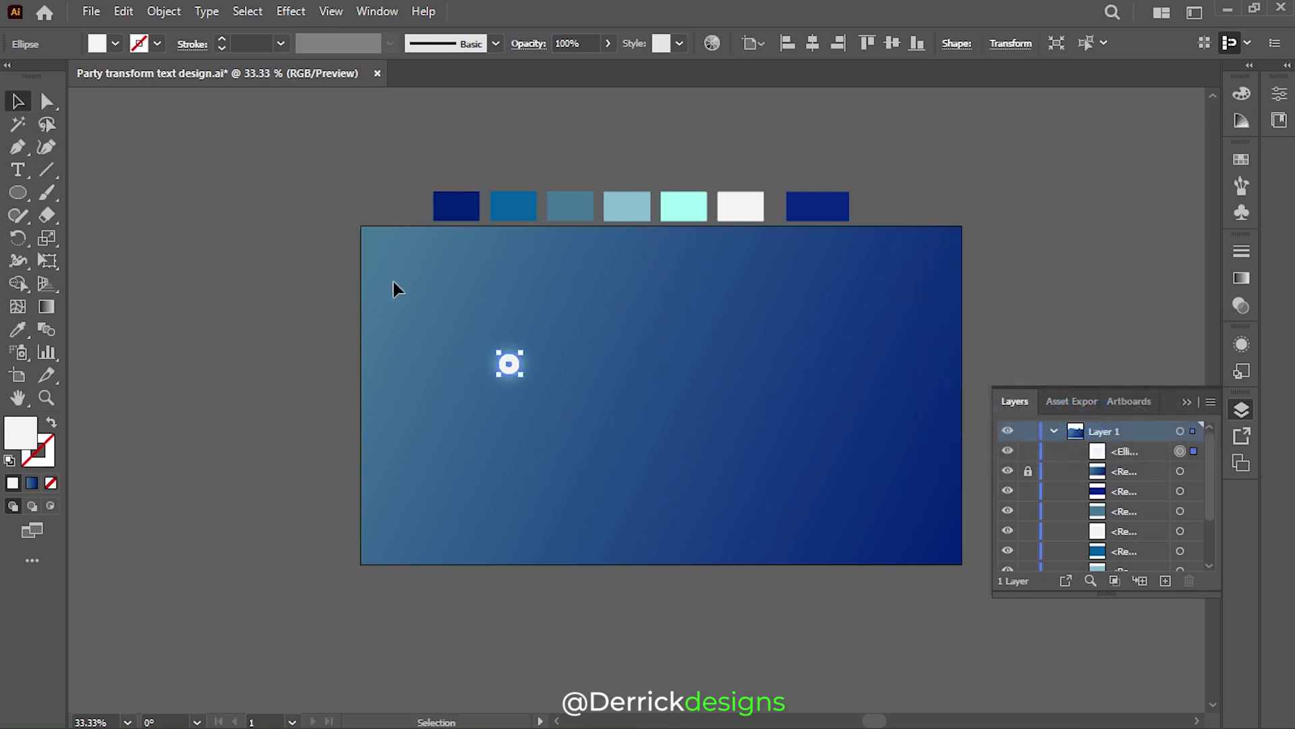
pyautogui.moveTo(510, 370)
pyautogui.mouseDown()
pyautogui.moveTo(406, 279)
pyautogui.moveTo(416, 493)
pyautogui.moveTo(790, 384)
pyautogui.moveTo(885, 286)
pyautogui.moveTo(913, 516)
pyautogui.moveTo(907, 283)
pyautogui.moveTo(624, 287)
pyautogui.moveTo(593, 440)
pyautogui.moveTo(417, 364)
pyautogui.mouseUp()
# - Reposition the circle copies and shrink several of them into tiny dots
pyautogui.moveTo(415, 279); pyautogui.dragTo(427, 270)
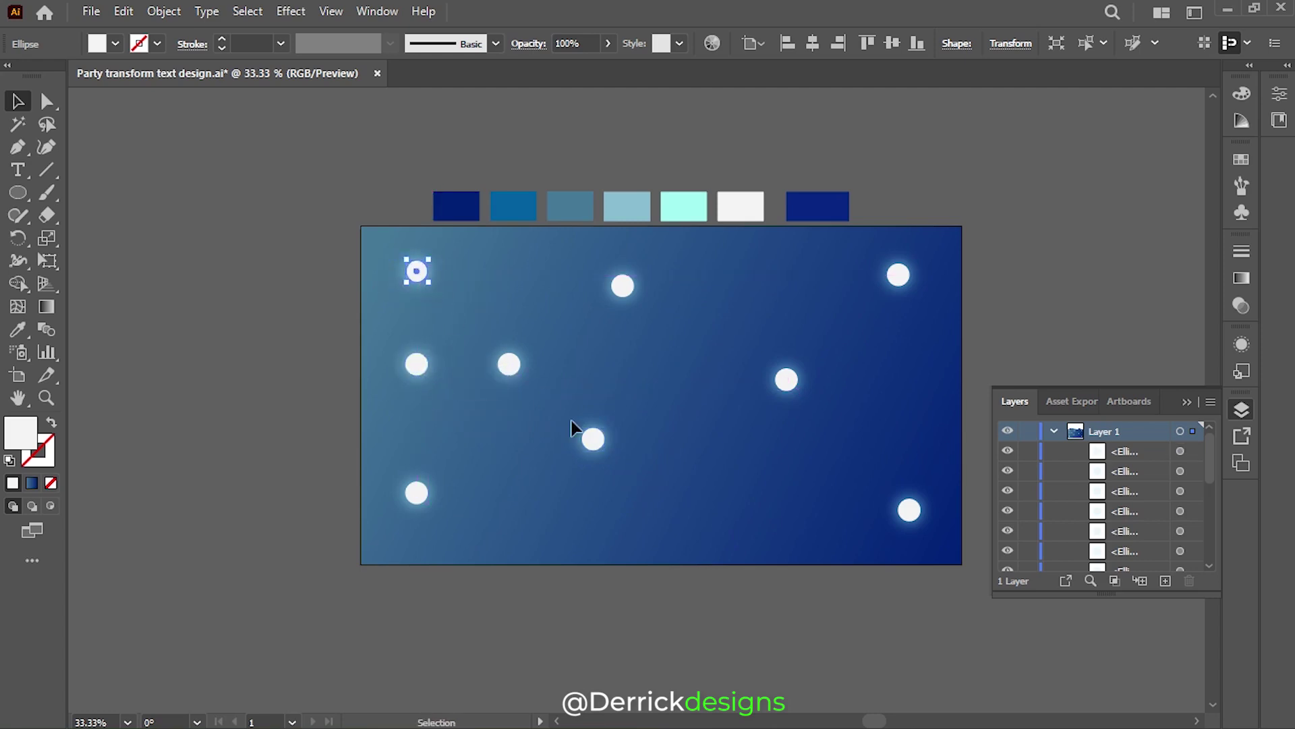
pyautogui.keyDown('shift'); pyautogui.click(593, 439); pyautogui.keyUp('shift')
pyautogui.keyDown('shift'); pyautogui.click(428, 496); pyautogui.keyUp('shift')
pyautogui.moveTo(605, 503)
pyautogui.mouseDown()
pyautogui.moveTo(492, 386)
pyautogui.moveTo(457, 317)
pyautogui.moveTo(594, 390)
pyautogui.mouseUp()
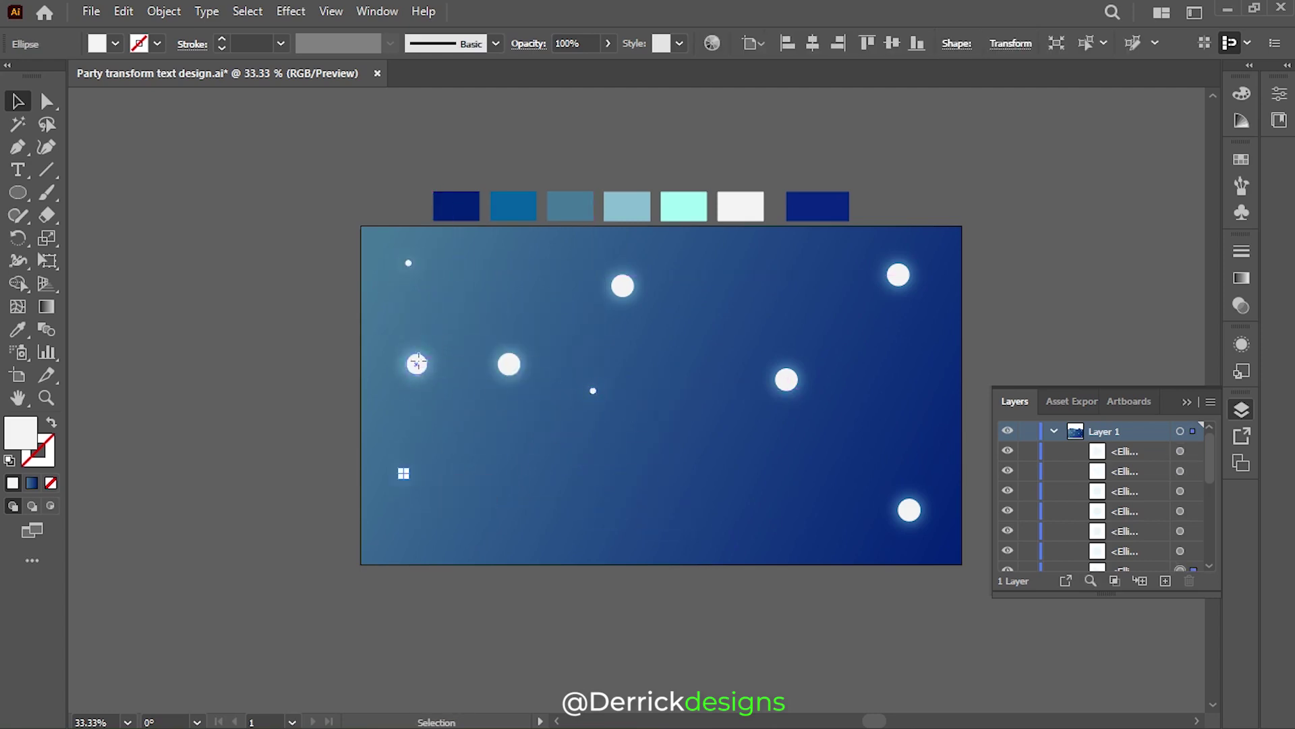
pyautogui.moveTo(416, 364); pyautogui.dragTo(414, 361)
pyautogui.moveTo(509, 370); pyautogui.dragTo(517, 314)
# - Resize the top, middle-right, bottom-right and top-right dots, and move one toward the lower middle
pyautogui.click(621, 283)
pyautogui.moveTo(622, 284); pyautogui.dragTo(613, 280)
pyautogui.moveTo(771, 398); pyautogui.dragTo(776, 382)
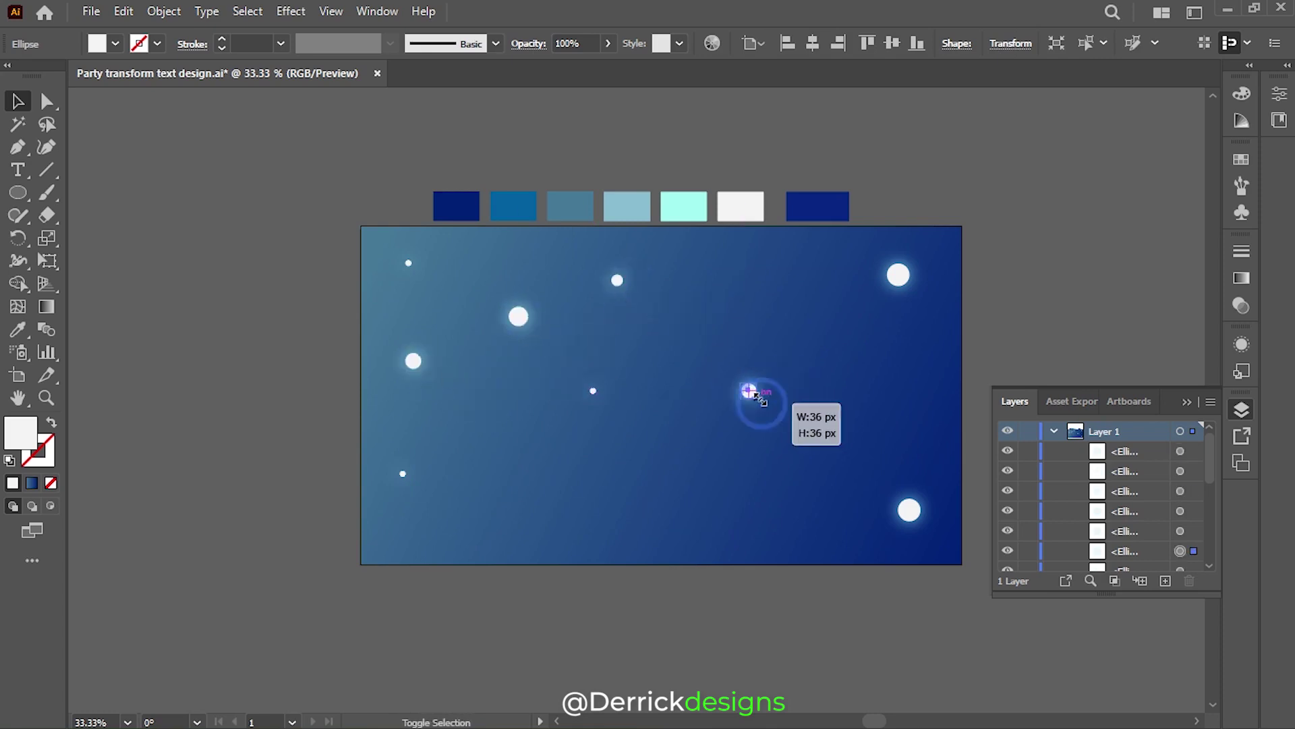
pyautogui.click(909, 509)
pyautogui.moveTo(909, 510); pyautogui.dragTo(913, 513)
pyautogui.click(898, 278)
pyautogui.moveTo(901, 280); pyautogui.dragTo(895, 275)
pyautogui.moveTo(513, 322)
pyautogui.mouseDown()
pyautogui.moveTo(670, 434)
pyautogui.moveTo(539, 491)
pyautogui.mouseUp()
# - Select all the bokeh dots and apply a Gaussian Blur to them
pyautogui.click(413, 364)
pyautogui.keyDown('shift'); pyautogui.click(408, 263); pyautogui.keyUp('shift')
pyautogui.keyDown('shift'); pyautogui.click(402, 473); pyautogui.keyUp('shift')
pyautogui.keyDown('shift'); pyautogui.click(532, 484); pyautogui.keyUp('shift')
pyautogui.keyDown('shift'); pyautogui.click(593, 390); pyautogui.keyUp('shift')
pyautogui.keyDown('shift'); pyautogui.click(617, 280); pyautogui.keyUp('shift')
pyautogui.keyDown('shift'); pyautogui.click(781, 374); pyautogui.keyUp('shift')
pyautogui.keyDown('shift'); pyautogui.click(907, 508); pyautogui.keyUp('shift')
pyautogui.keyDown('shift'); pyautogui.click(895, 272); pyautogui.keyUp('shift')
pyautogui.click(291, 11)
pyautogui.moveTo(310, 330)
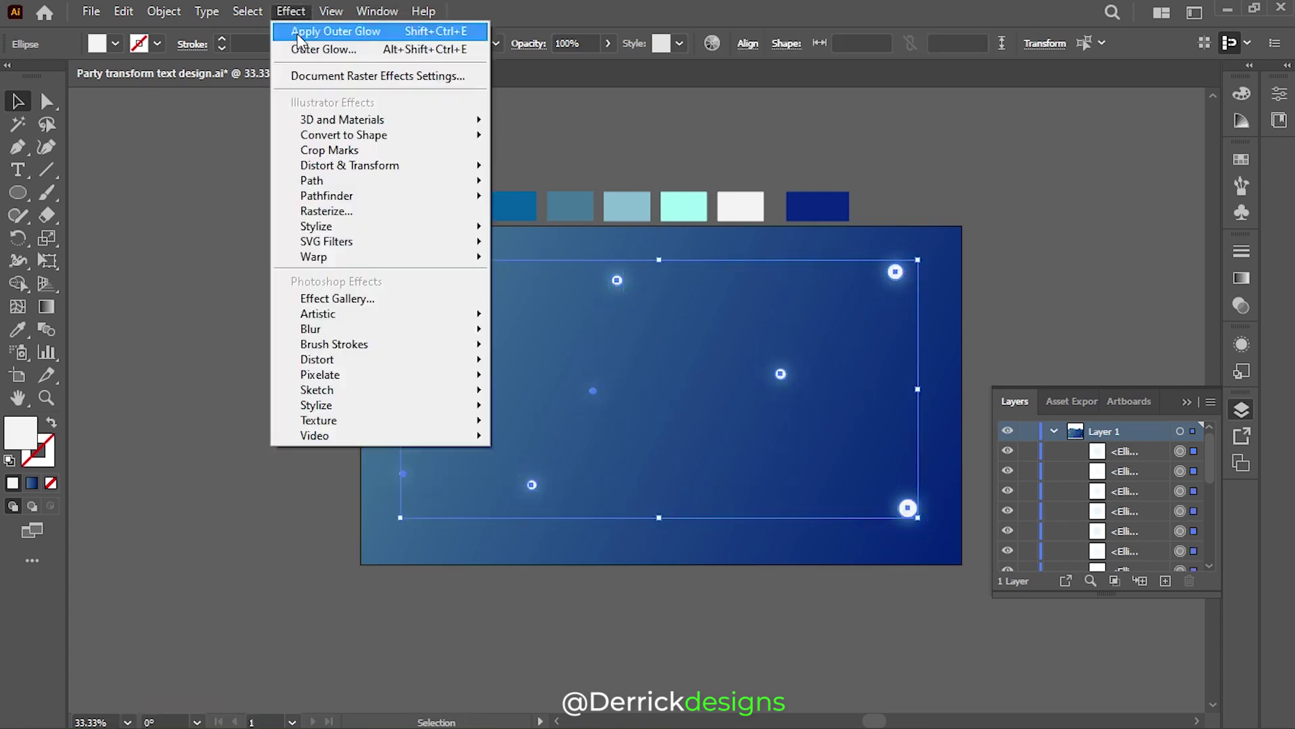
pyautogui.click(550, 330)
pyautogui.moveTo(676, 306); pyautogui.dragTo(881, 297)
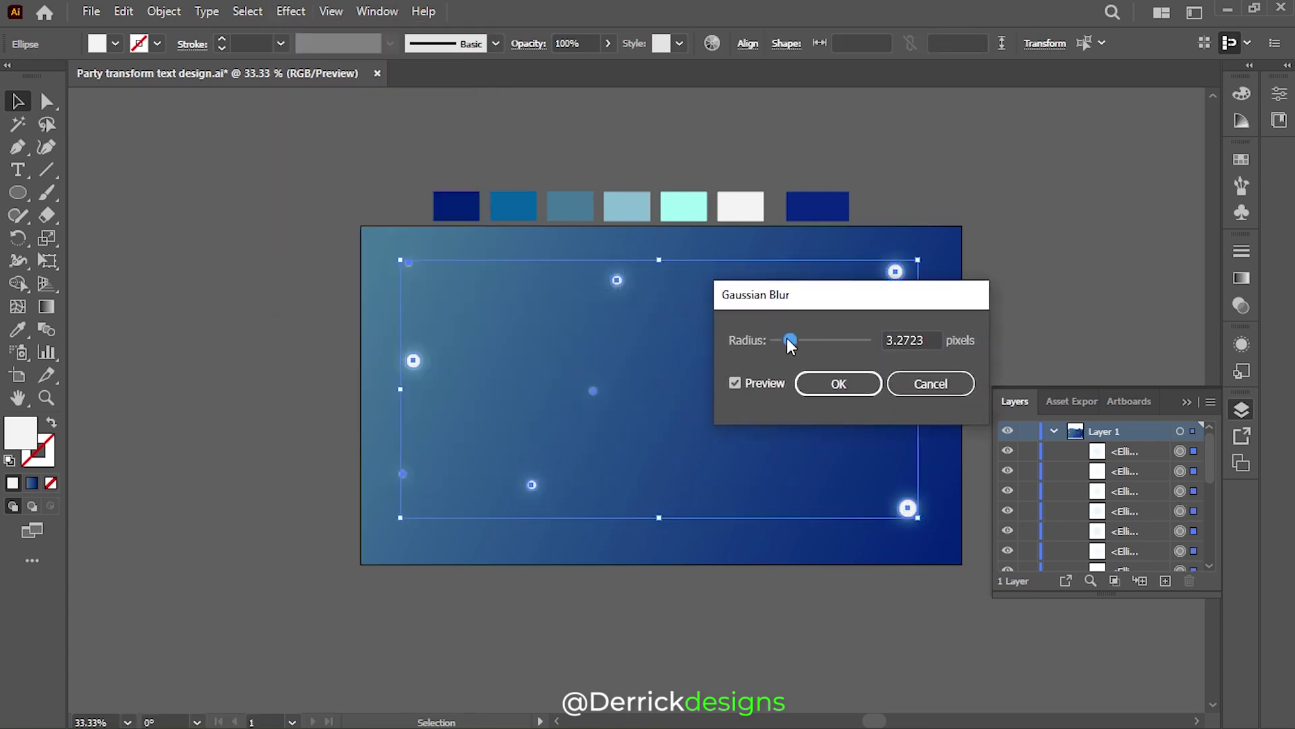
pyautogui.click(839, 383)
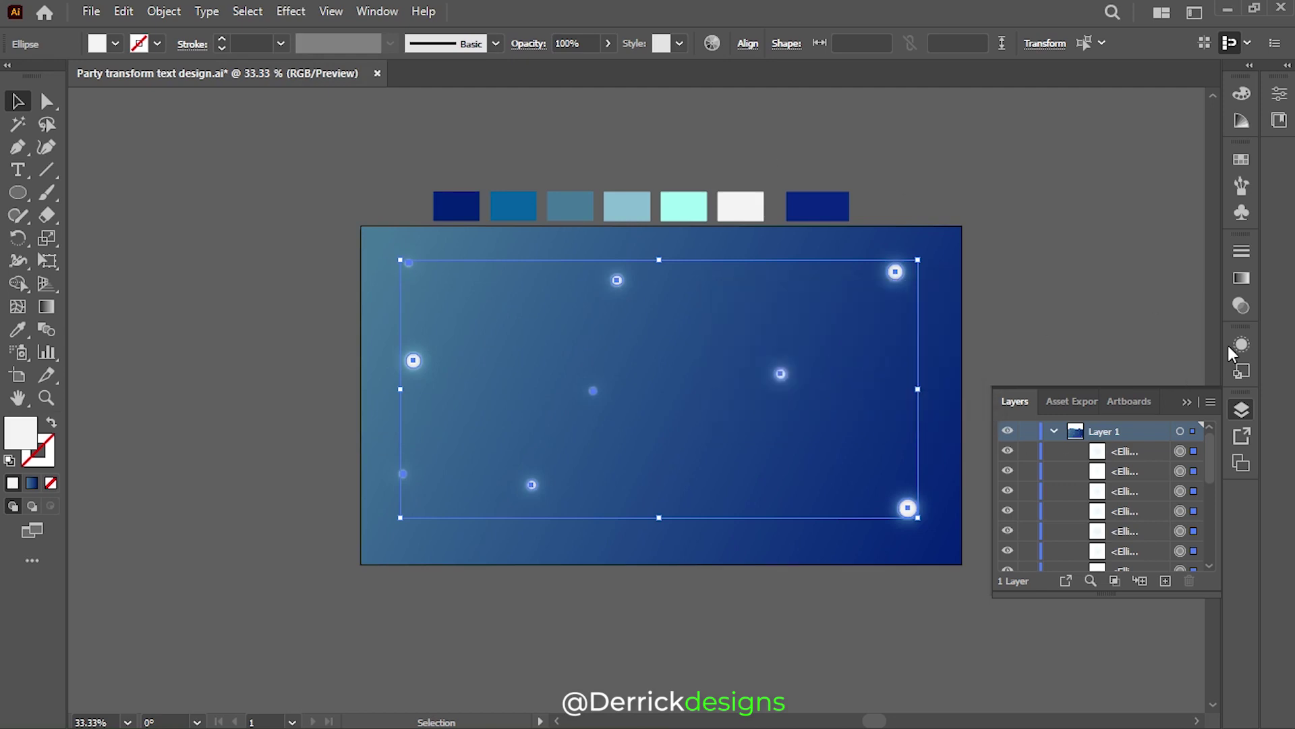
# - Lower the dots' opacity to 47%, deselect them, and fit the artboard in the window
pyautogui.click(1240, 305)
pyautogui.moveTo(1174, 304); pyautogui.dragTo(1155, 297)
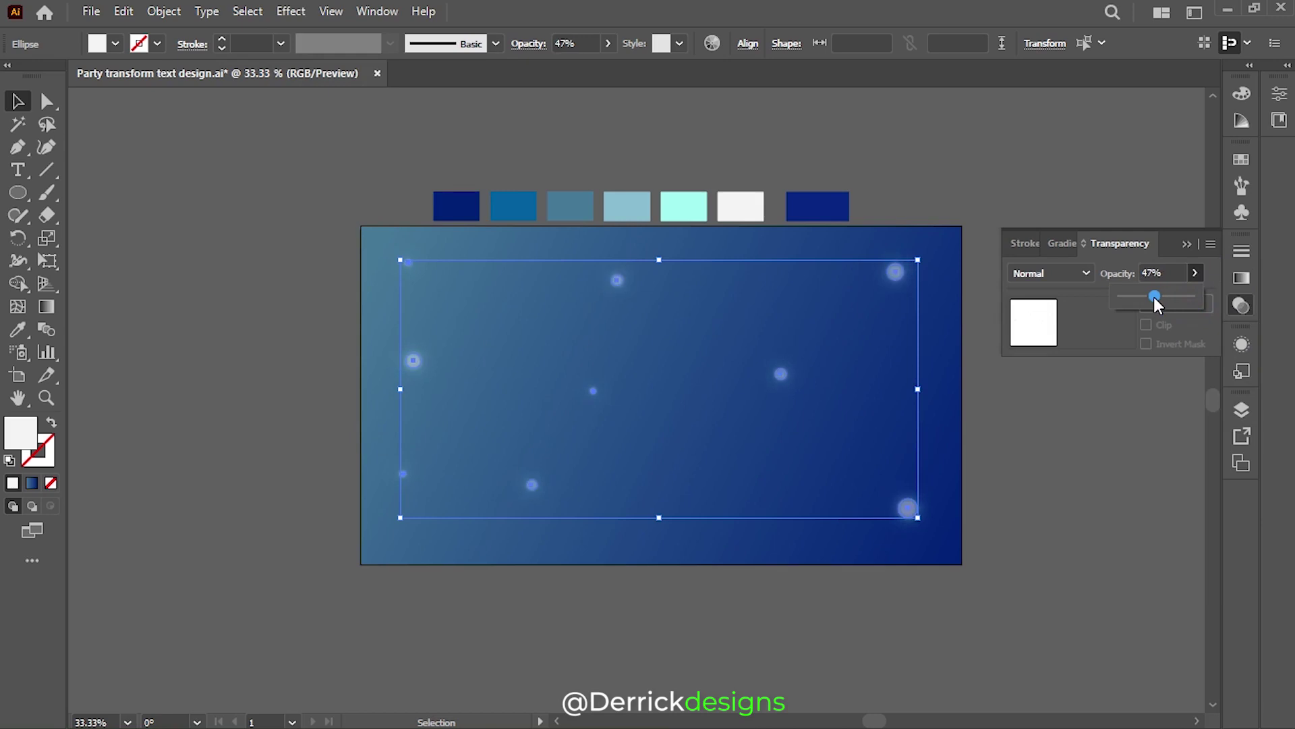
pyautogui.click(1240, 344)
pyautogui.click(999, 216)
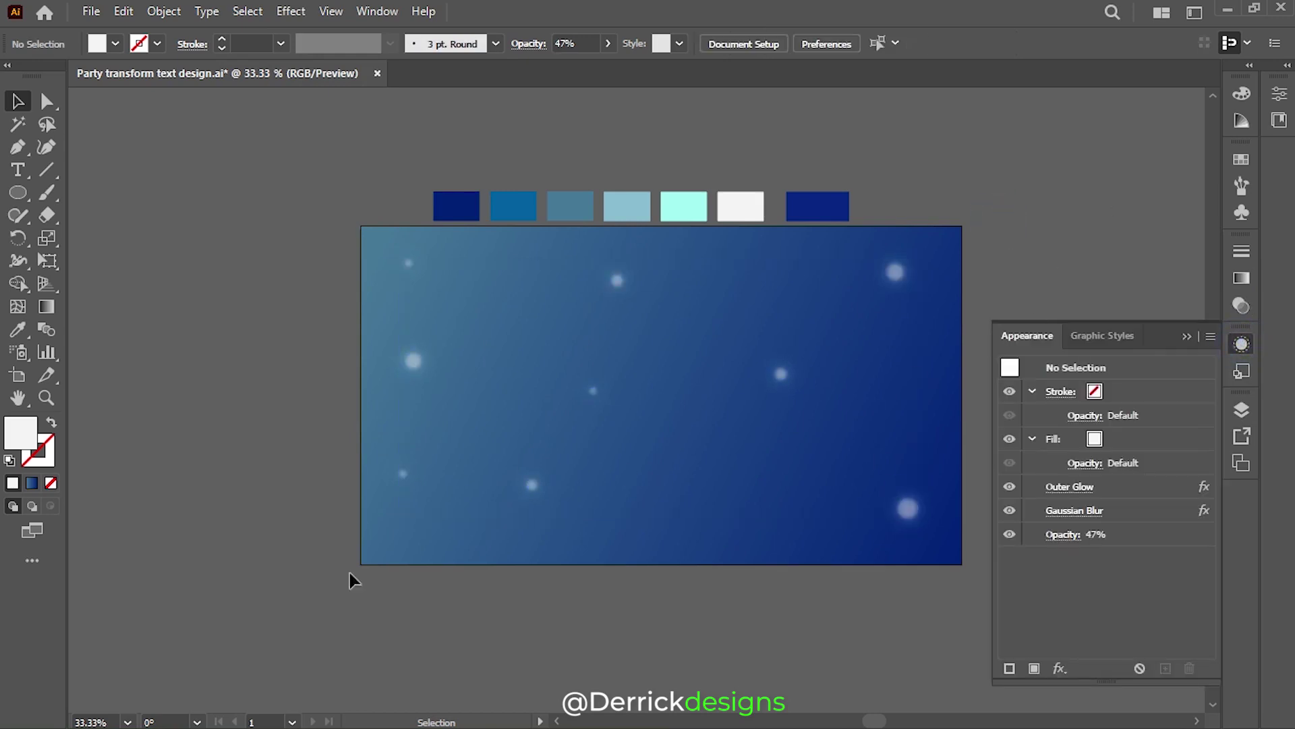
pyautogui.click(197, 722)
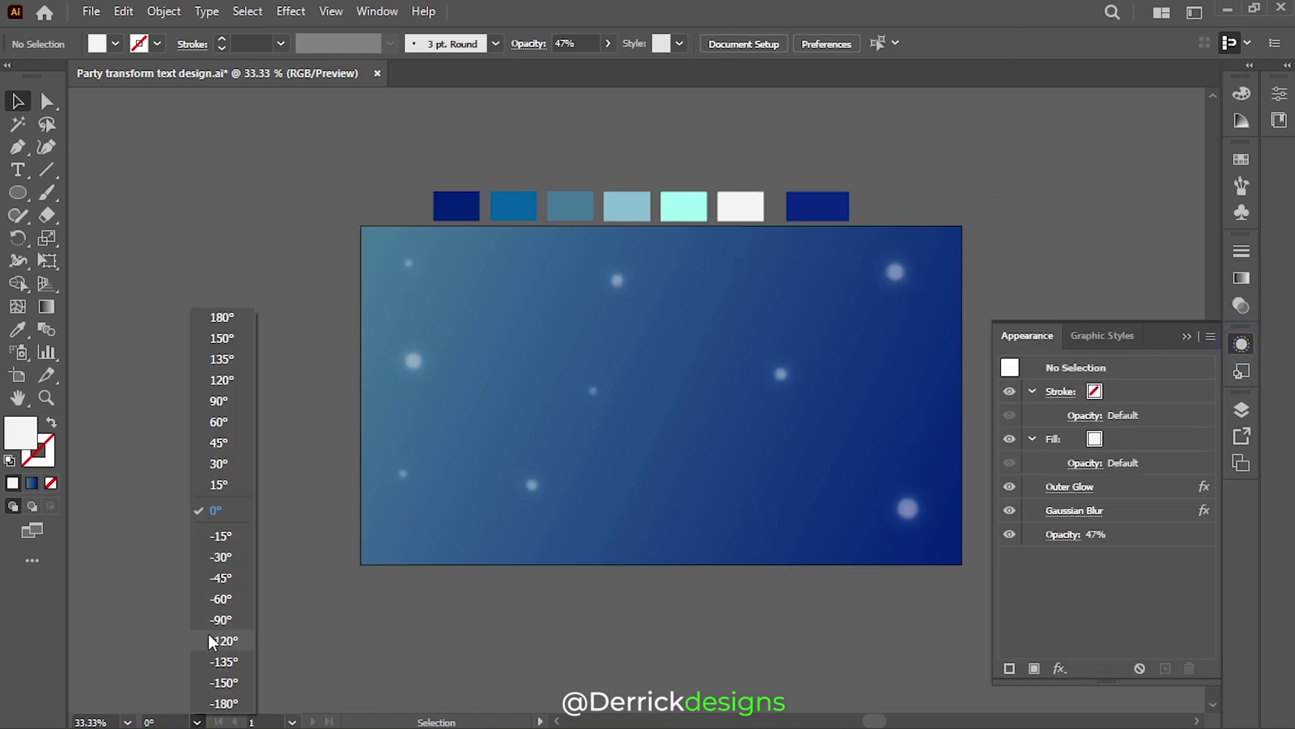
pyautogui.click(131, 721)
pyautogui.hotkey('ctrl', '0')
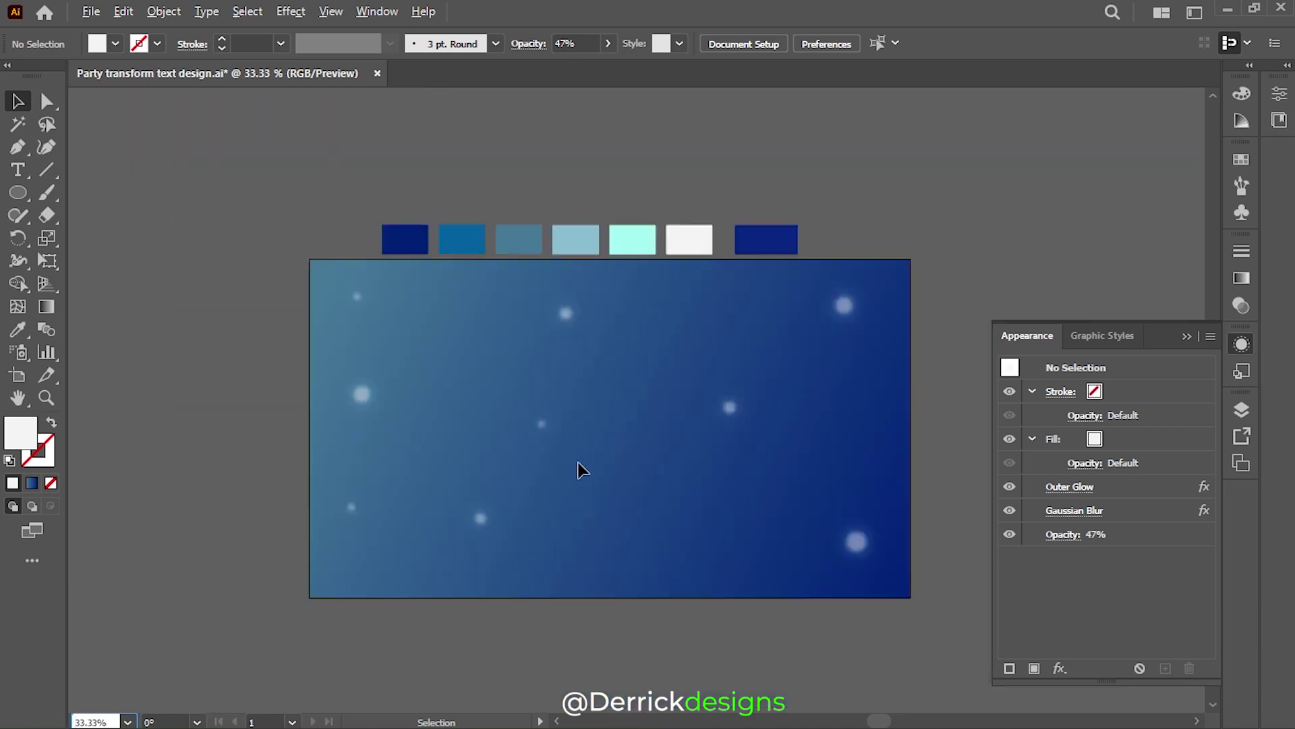
pyautogui.click(18, 169)
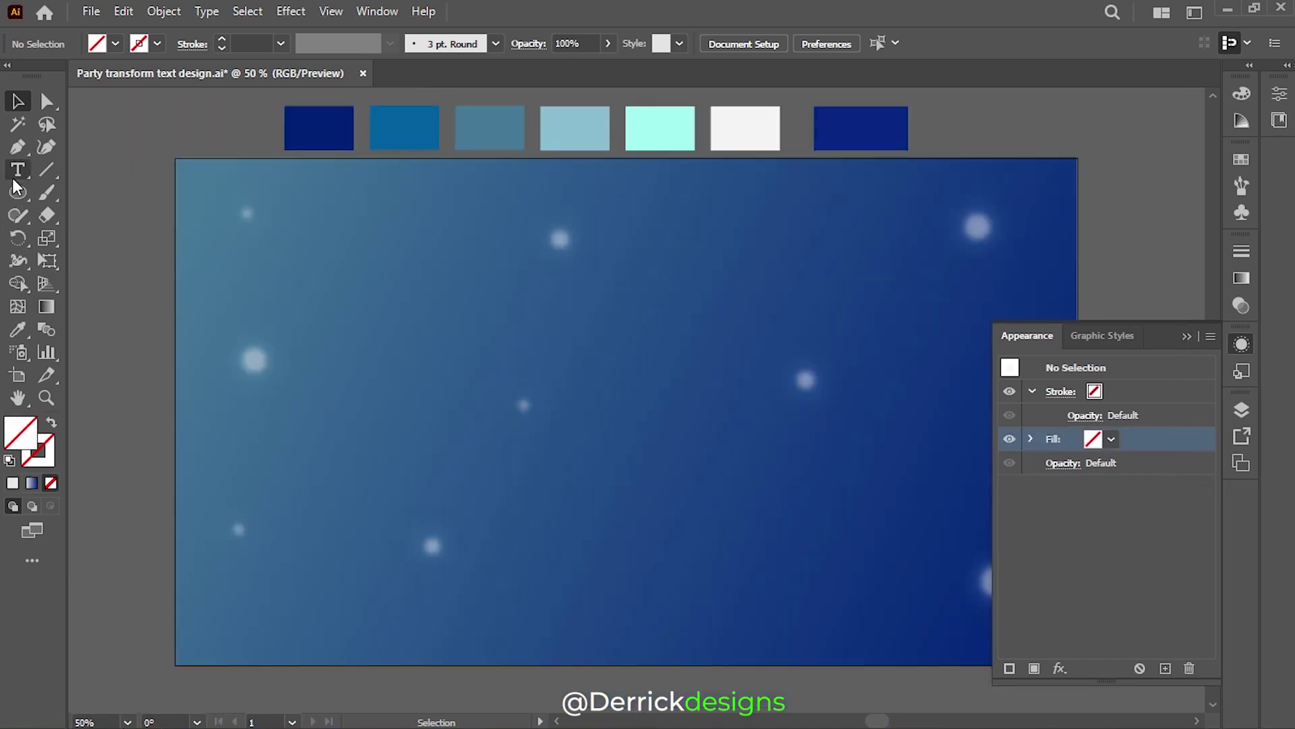
# - Type PARTY on the artboard and move it to the centre of the background
pyautogui.click(368, 396)
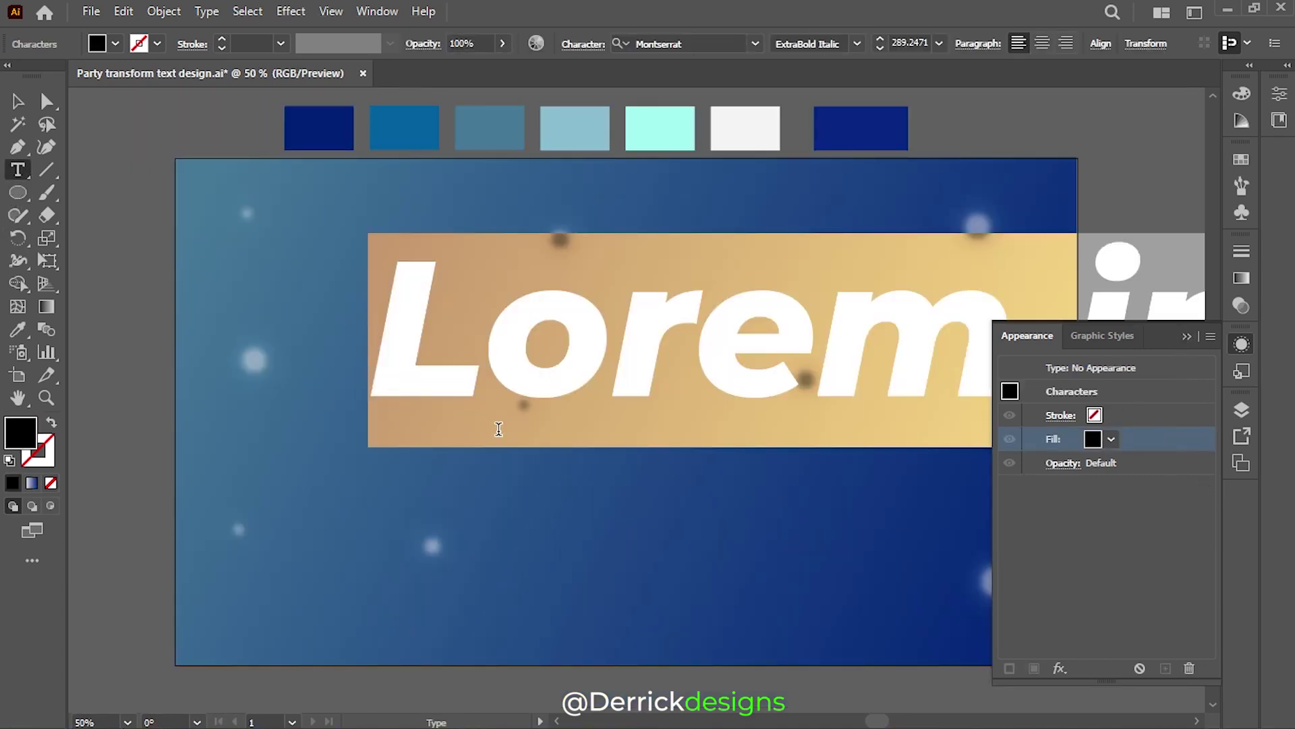
pyautogui.write('PARTY')
pyautogui.click(18, 102)
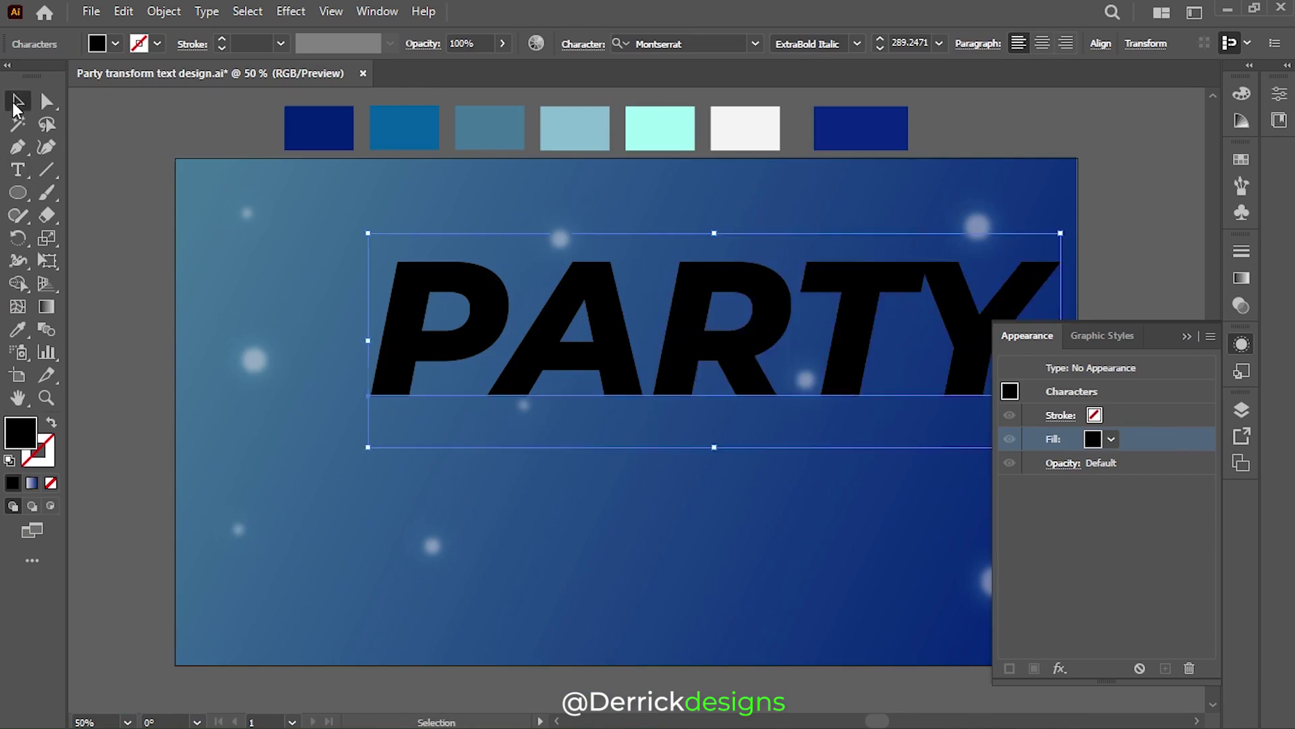
pyautogui.moveTo(678, 375); pyautogui.dragTo(597, 432)
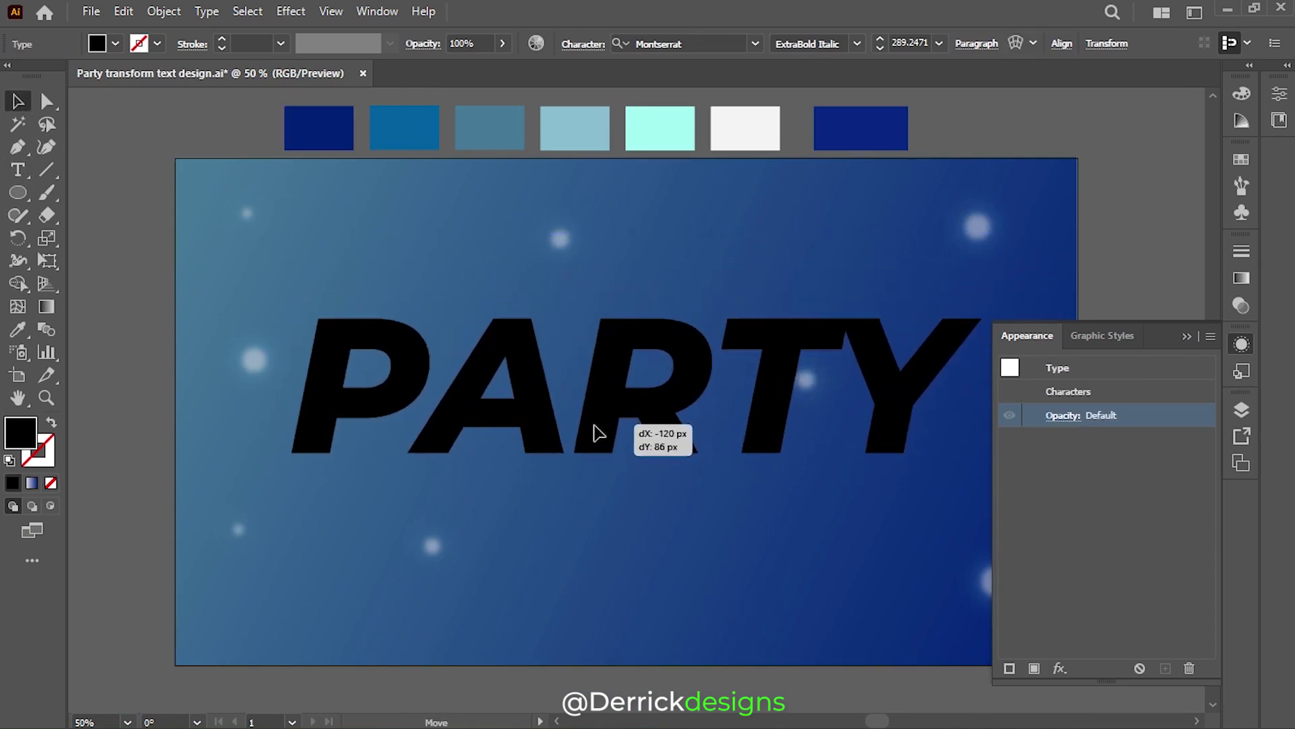
pyautogui.click(1062, 43)
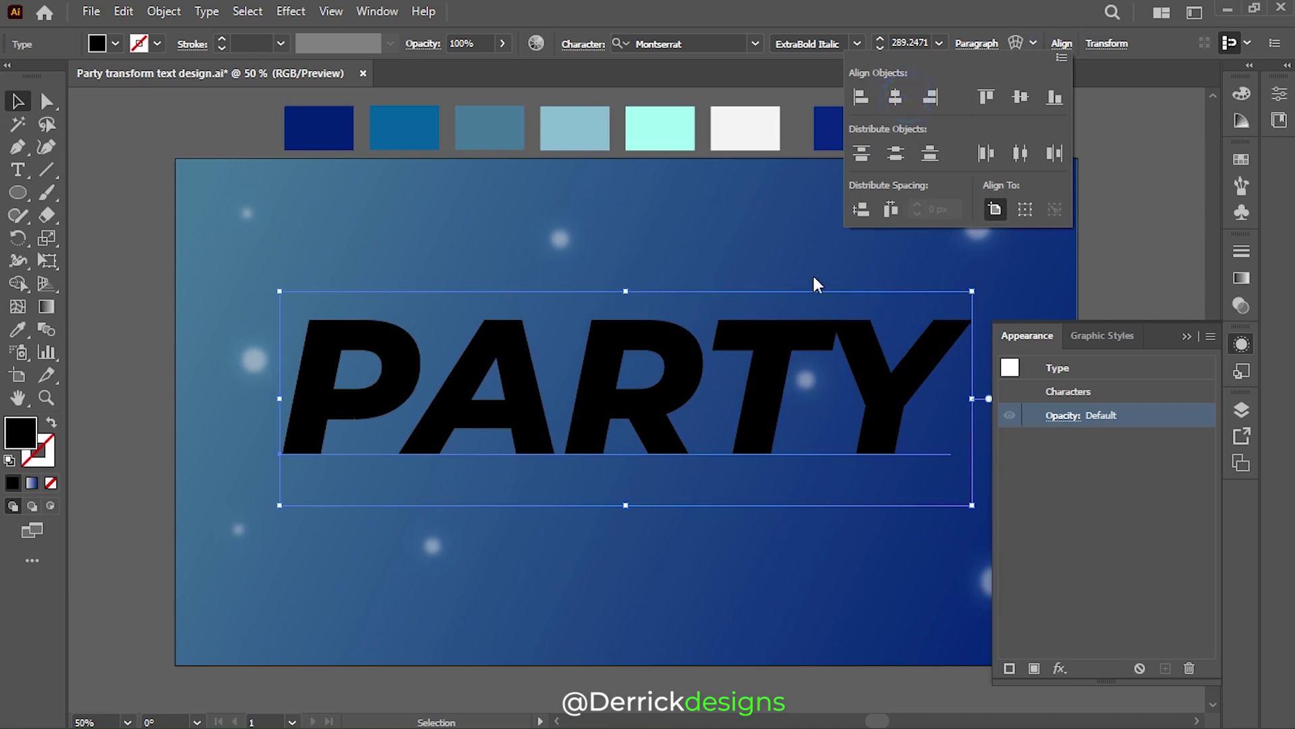
pyautogui.click(1033, 668)
# - Apply a gradient to PARTY with a white start stop and a greyish-blue end stop
pyautogui.click(50, 307)
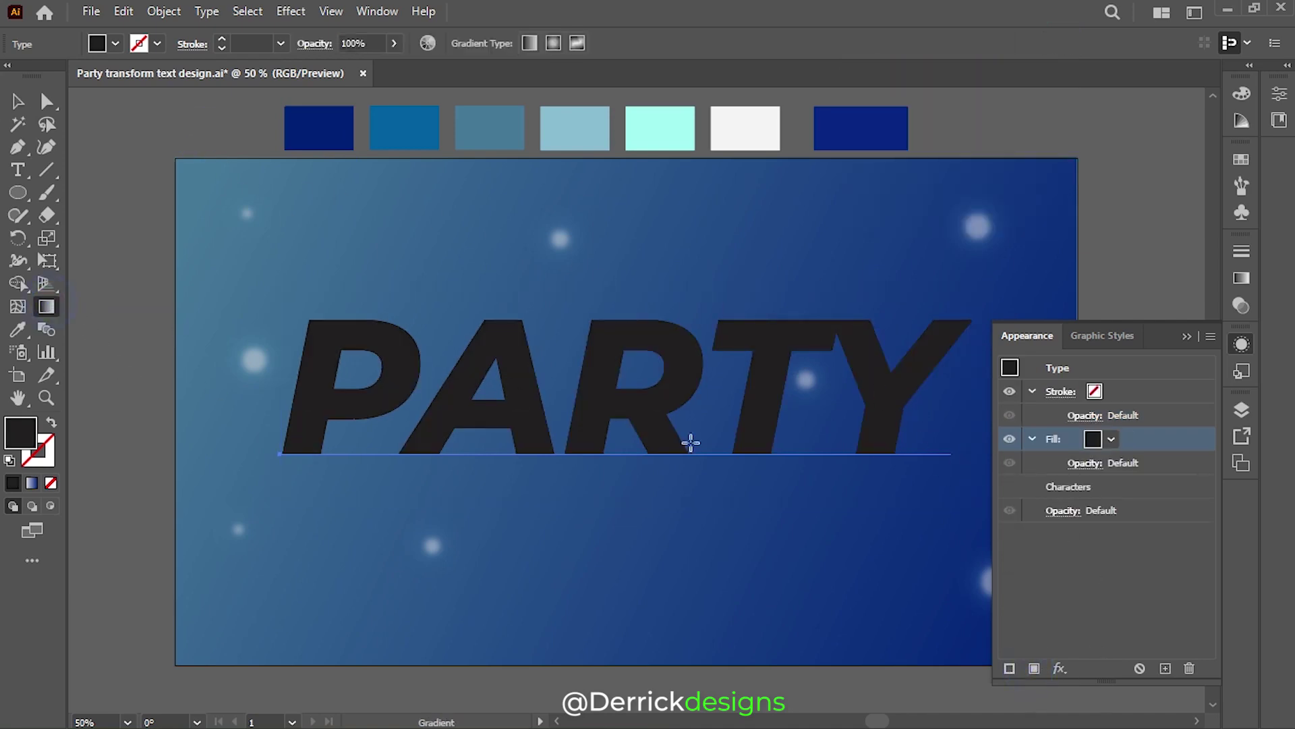
pyautogui.click(668, 412)
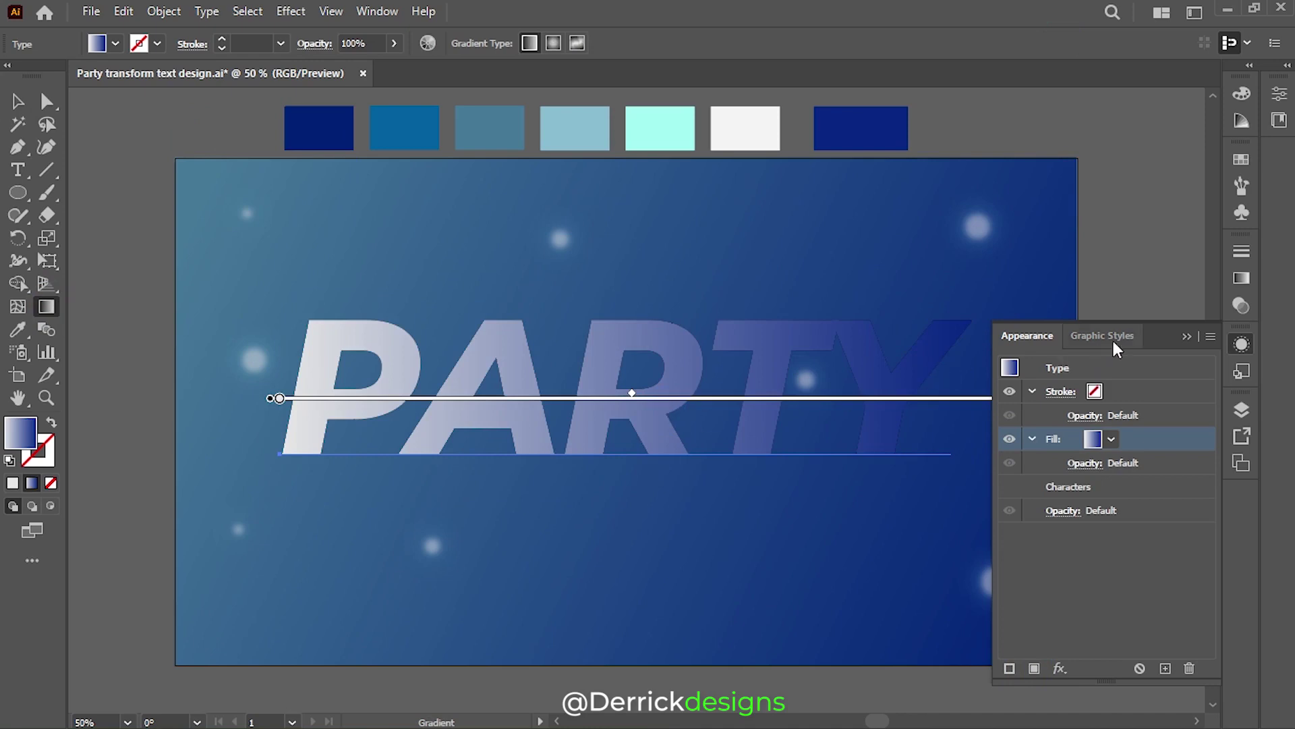
pyautogui.click(1187, 336)
pyautogui.click(1061, 398)
pyautogui.doubleClick(1061, 398)
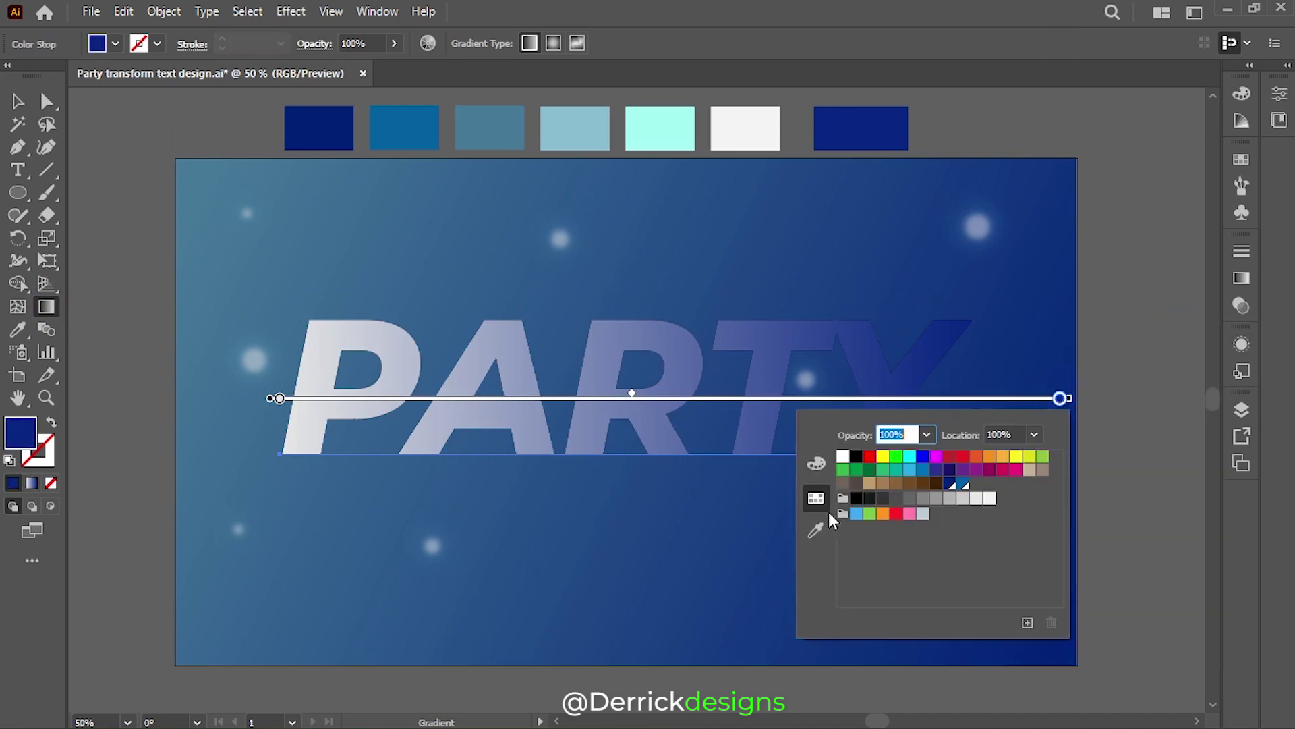
pyautogui.click(950, 486)
pyautogui.click(963, 485)
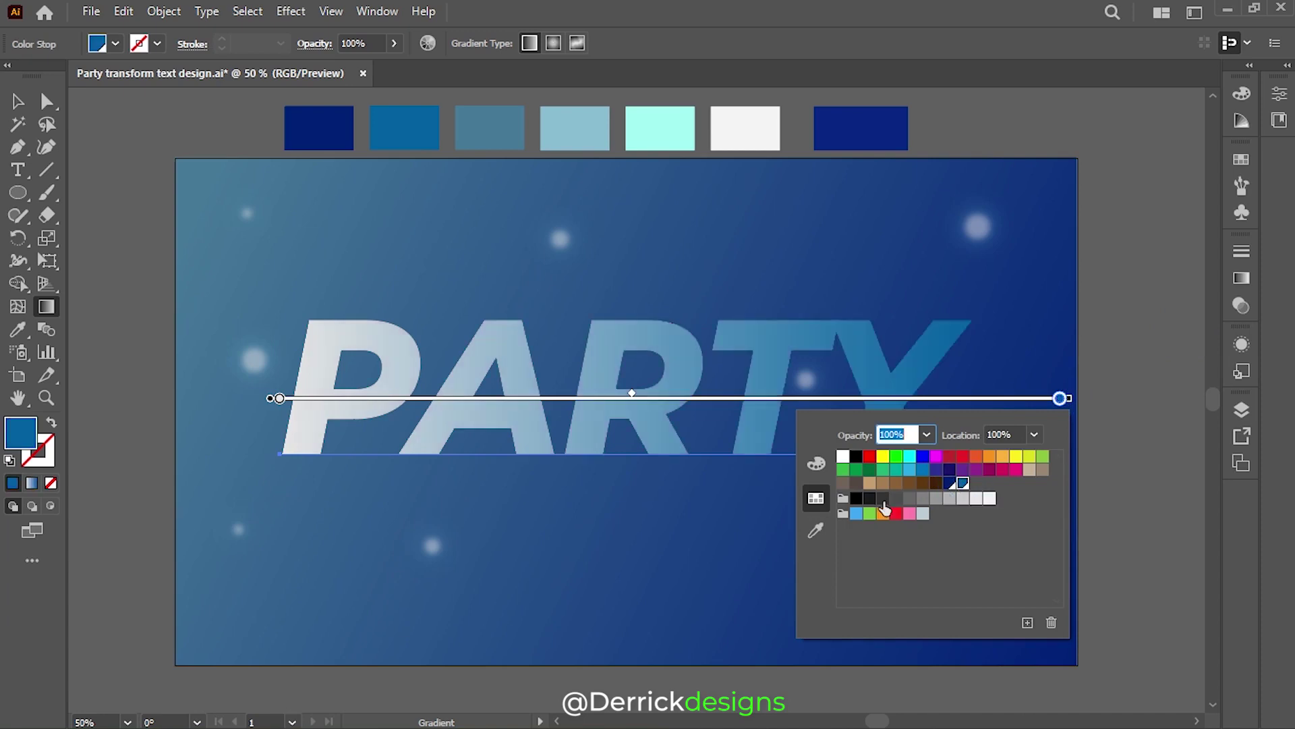
pyautogui.click(816, 531)
pyautogui.click(488, 144)
pyautogui.press('Escape')
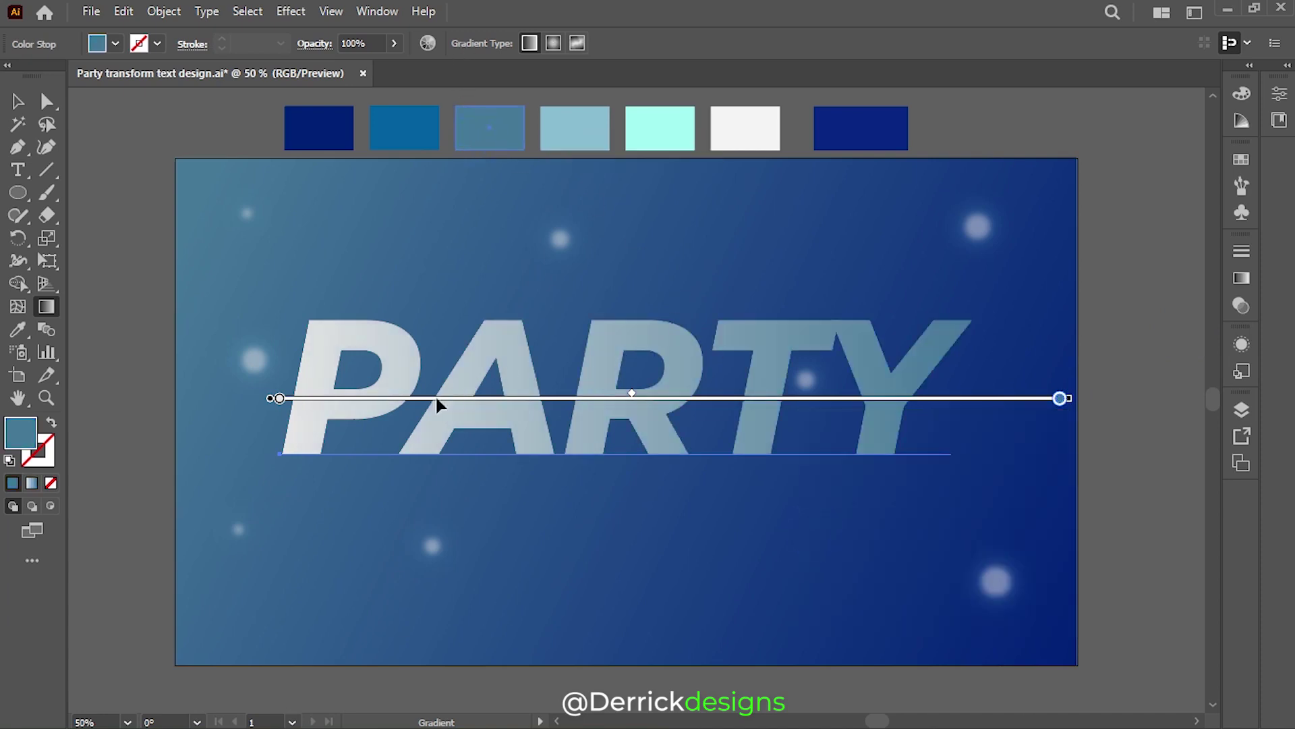
pyautogui.doubleClick(279, 398)
pyautogui.click(63, 456)
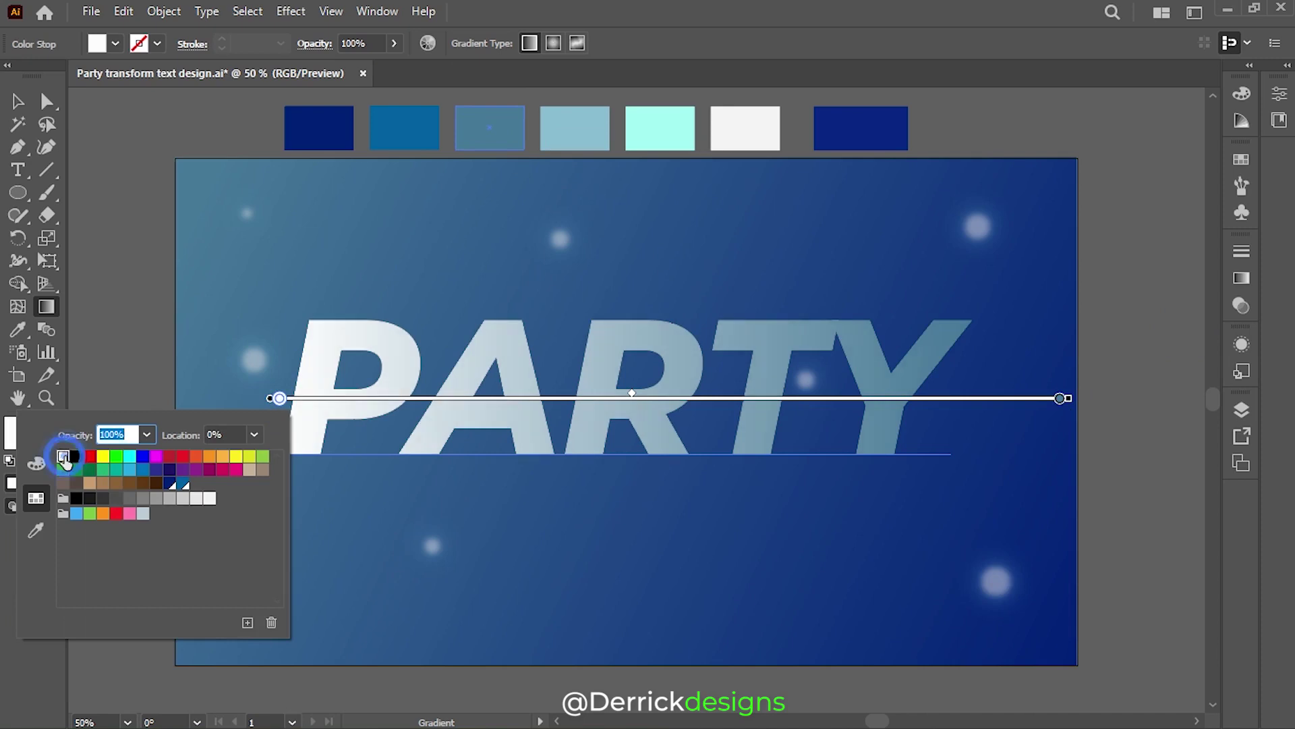
# - Set the PARTY gradient angle to -90° and nudge its midpoint slightly down
pyautogui.click(1242, 278)
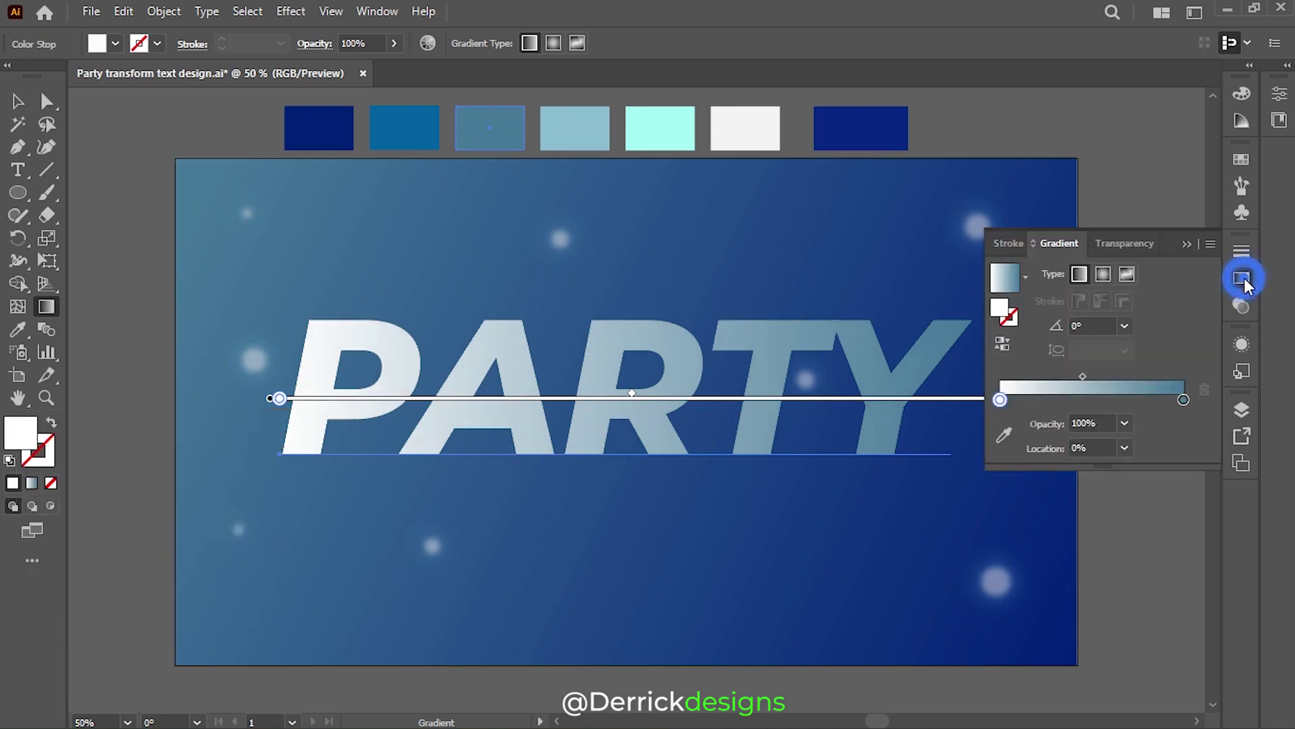
pyautogui.click(1131, 327)
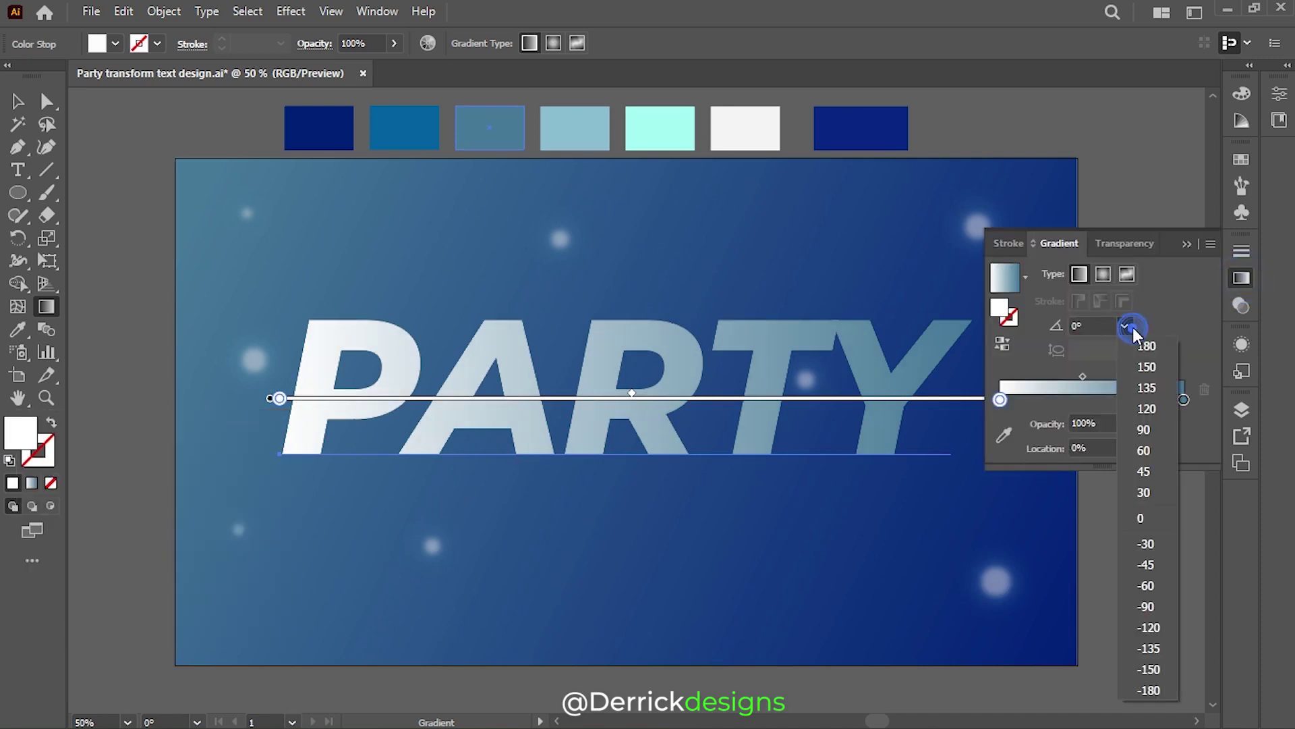
pyautogui.click(1145, 607)
pyautogui.moveTo(675, 389); pyautogui.dragTo(675, 394)
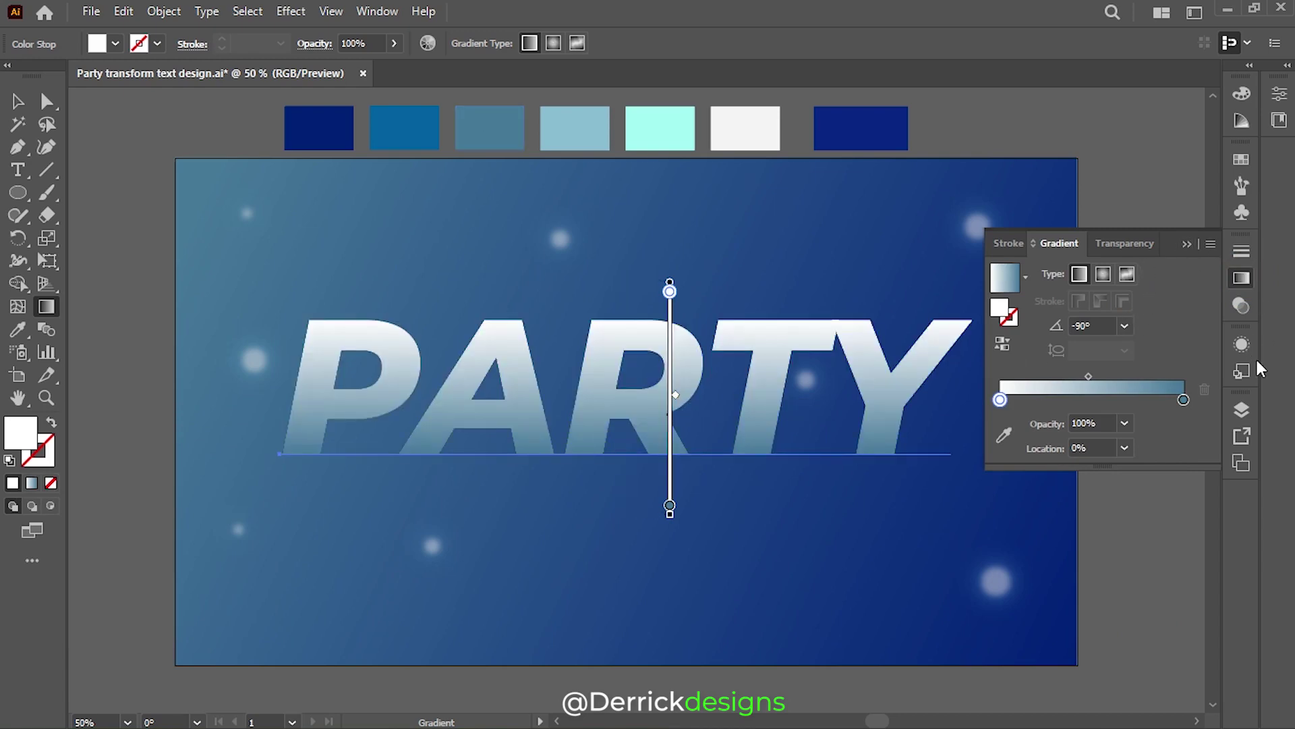
pyautogui.click(1241, 344)
pyautogui.click(18, 102)
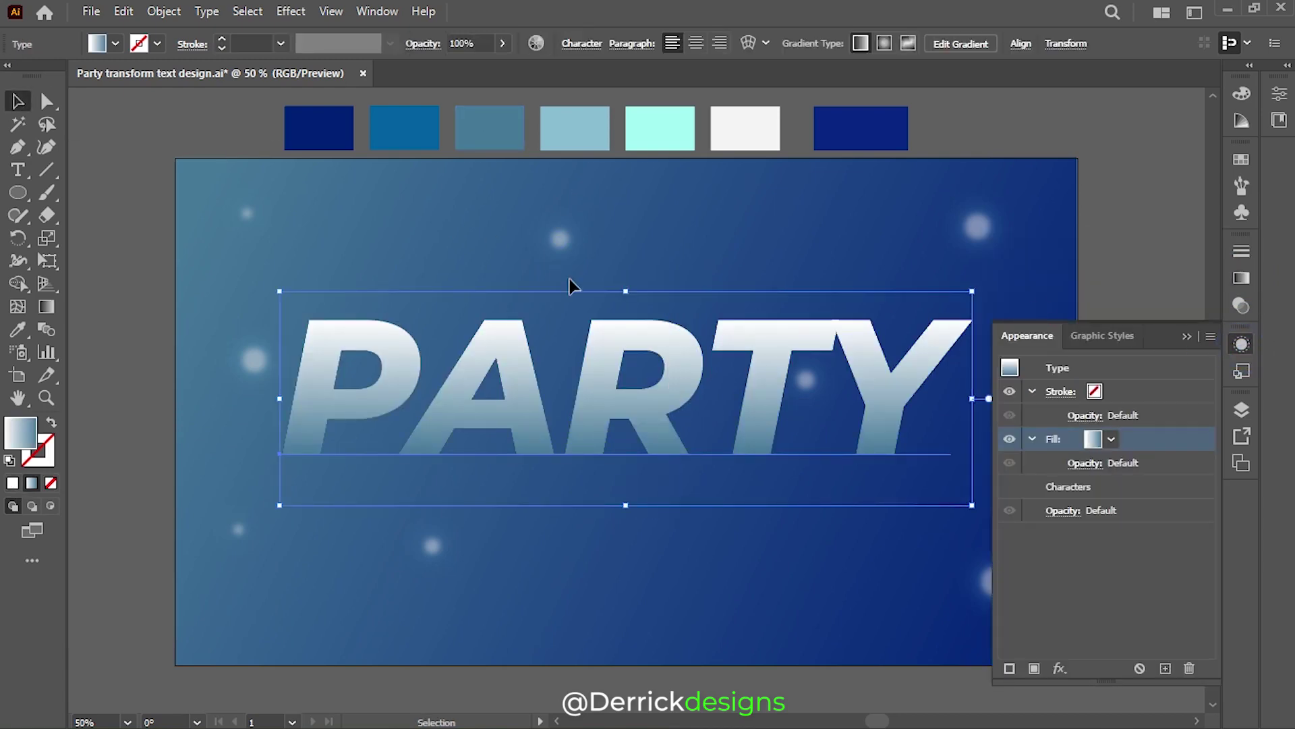
# - Add a second, white fill to PARTY and reselect the gradient fill above it
pyautogui.click(1033, 439)
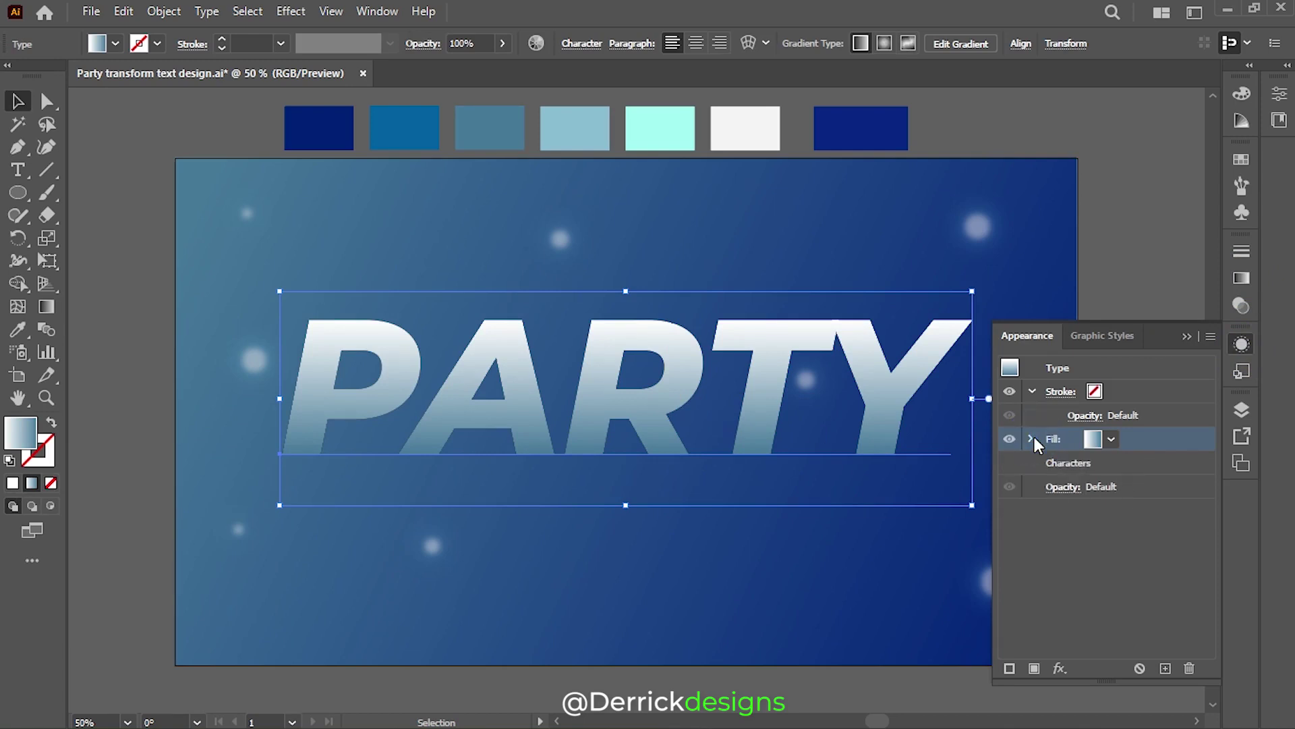
pyautogui.click(1163, 668)
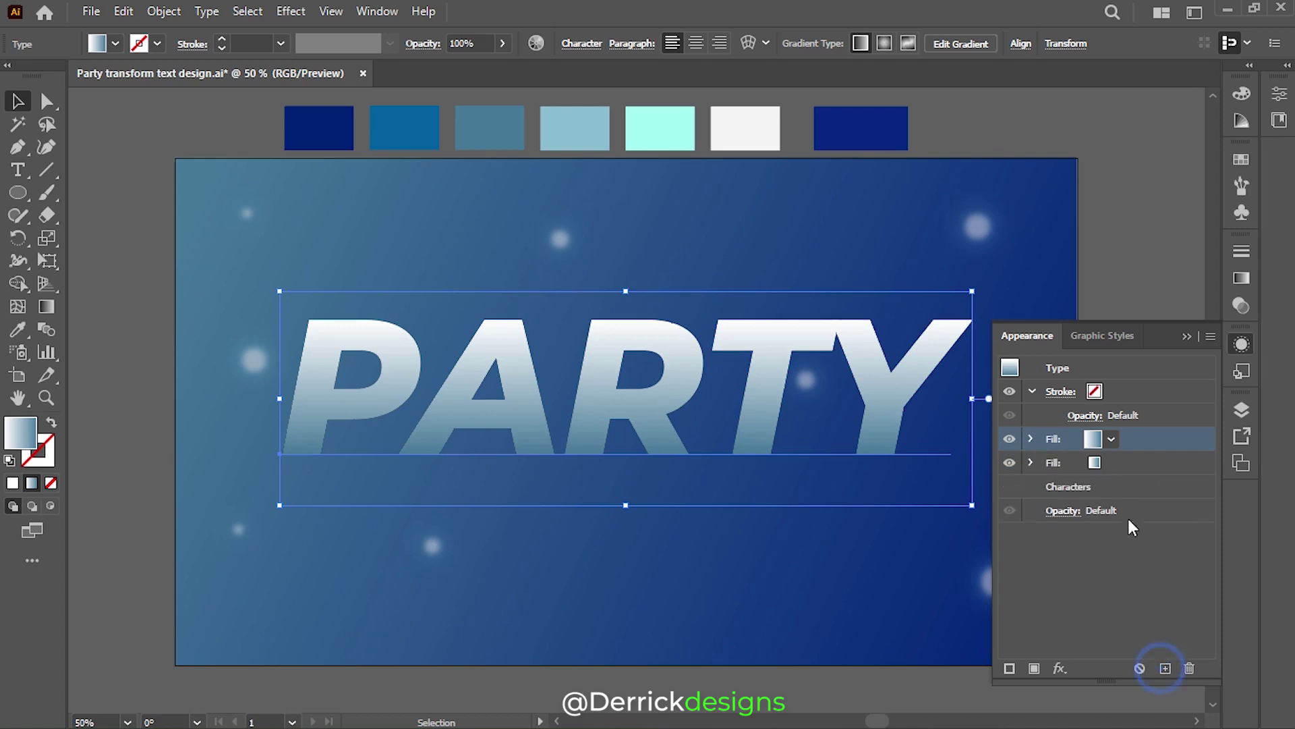
pyautogui.click(1110, 462)
pyautogui.click(942, 496)
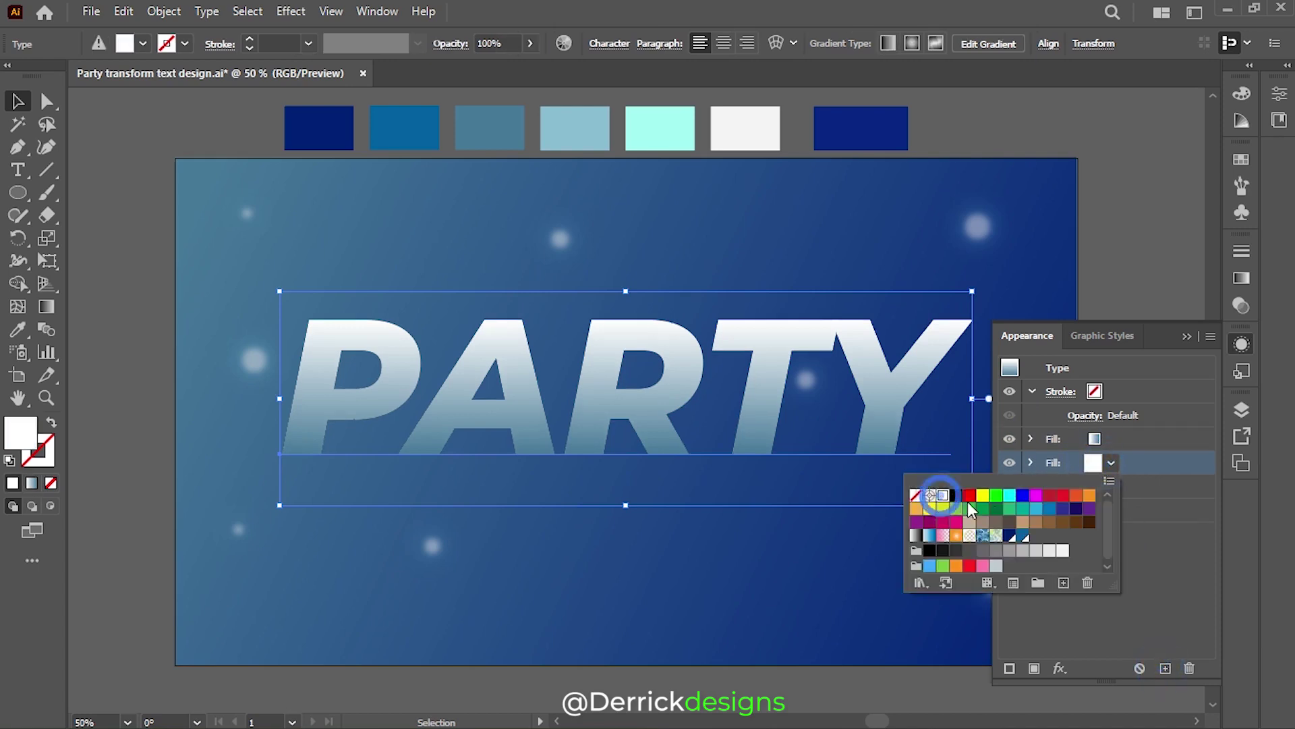
pyautogui.click(1138, 471)
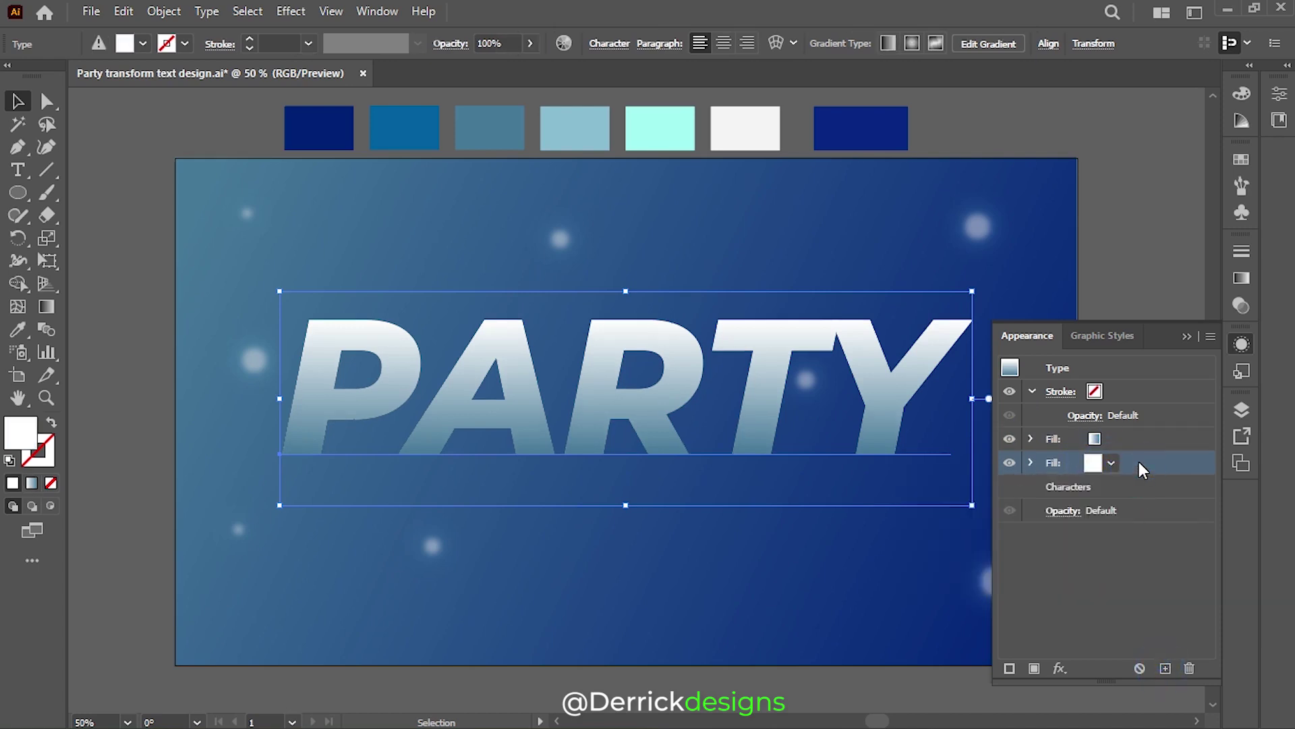
pyautogui.click(1144, 435)
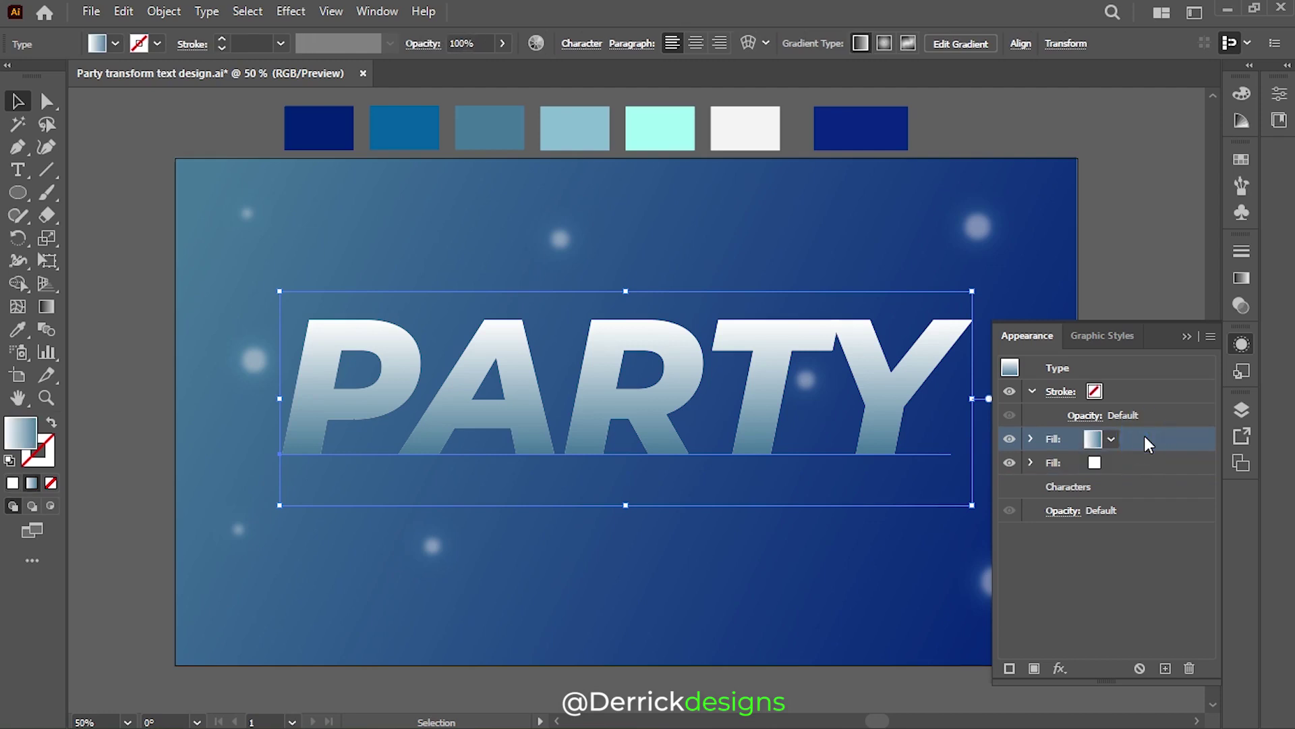
pyautogui.click(1060, 668)
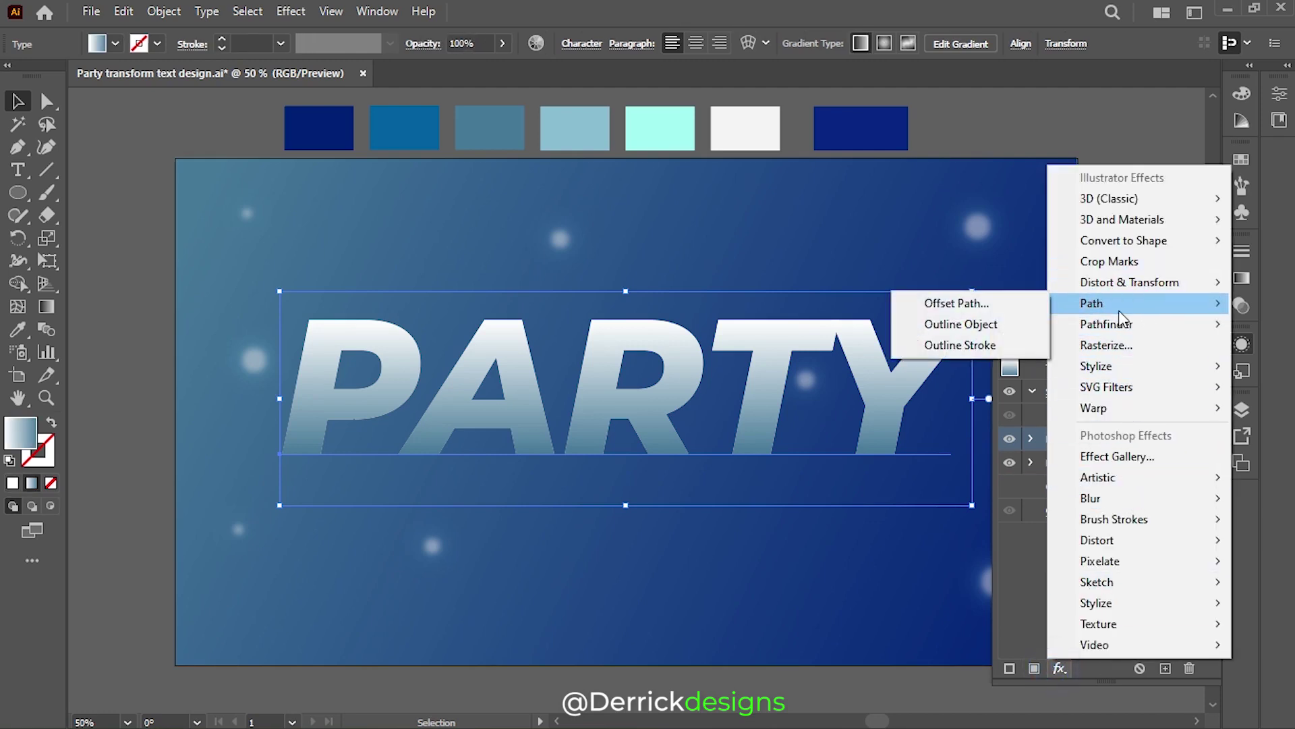
# - Apply an Offset Path of -2 px to PARTY's gradient fill
pyautogui.moveTo(1092, 303)
pyautogui.click(1002, 305)
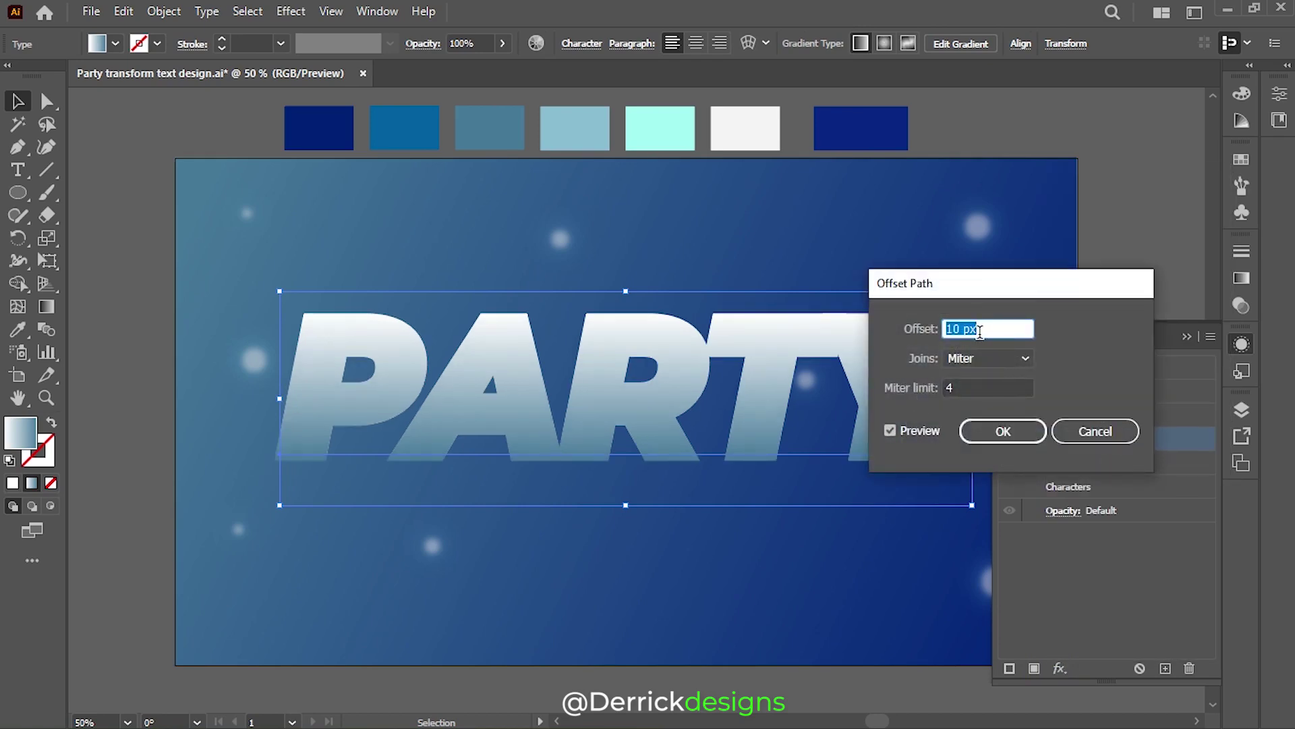
pyautogui.write('-')
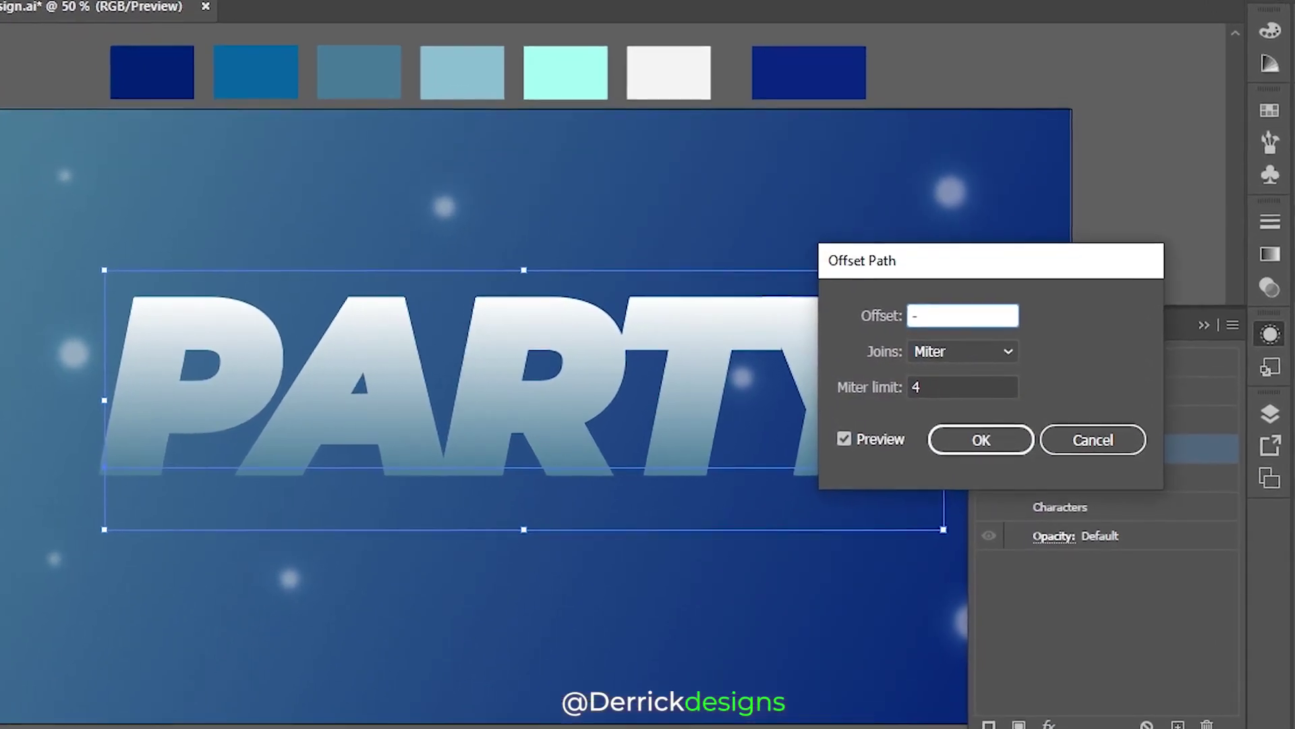
pyautogui.write('2')
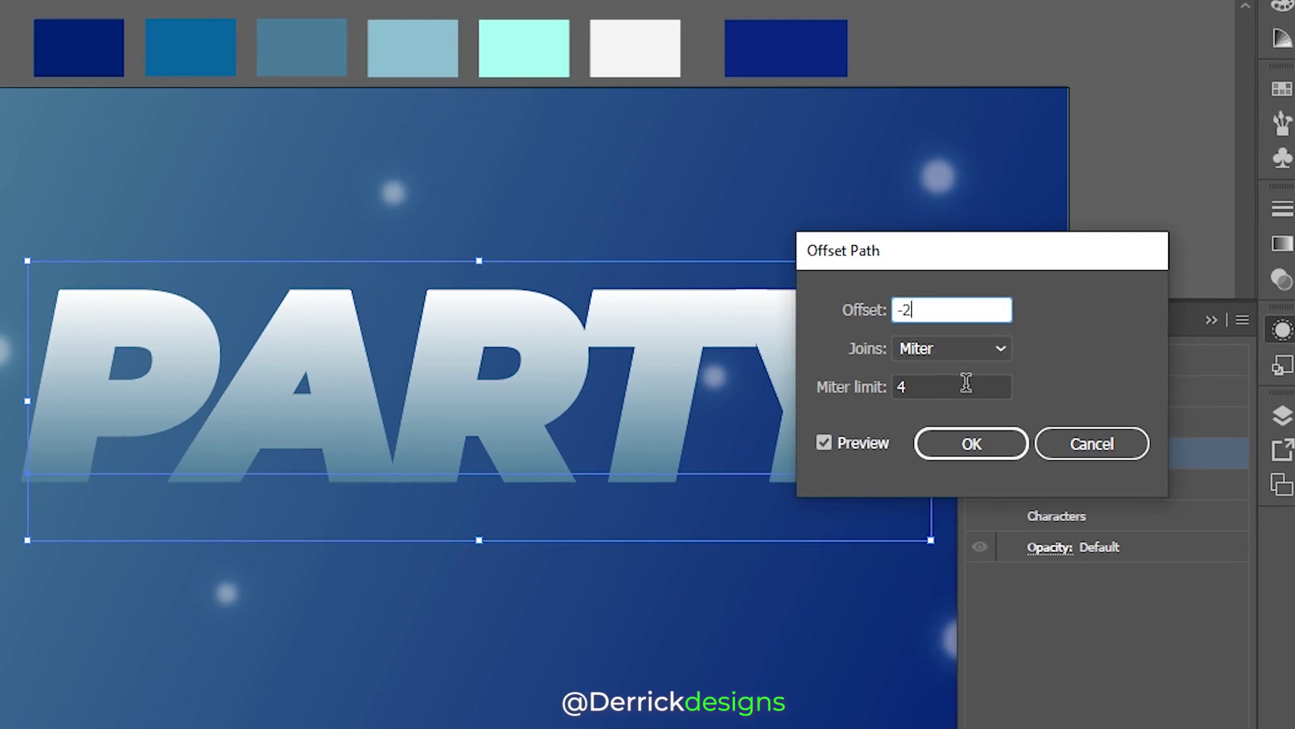
pyautogui.click(989, 444)
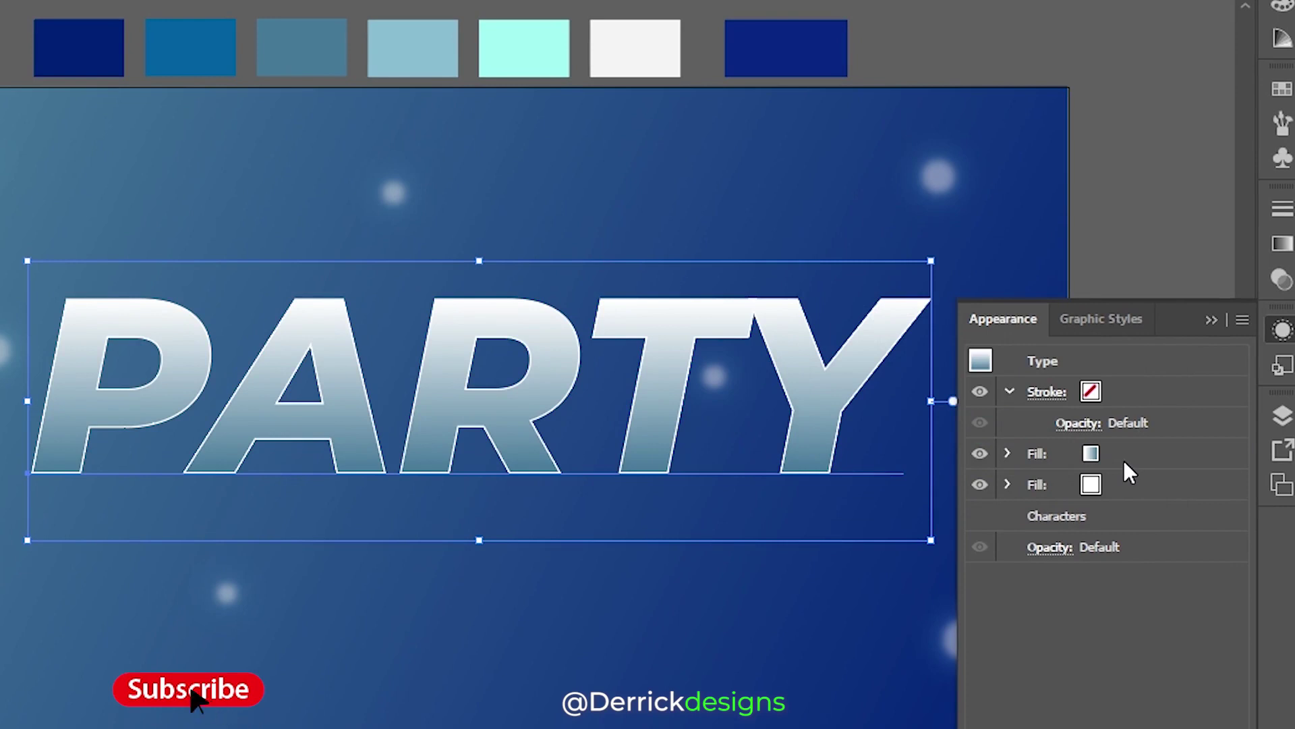
pyautogui.click(1123, 479)
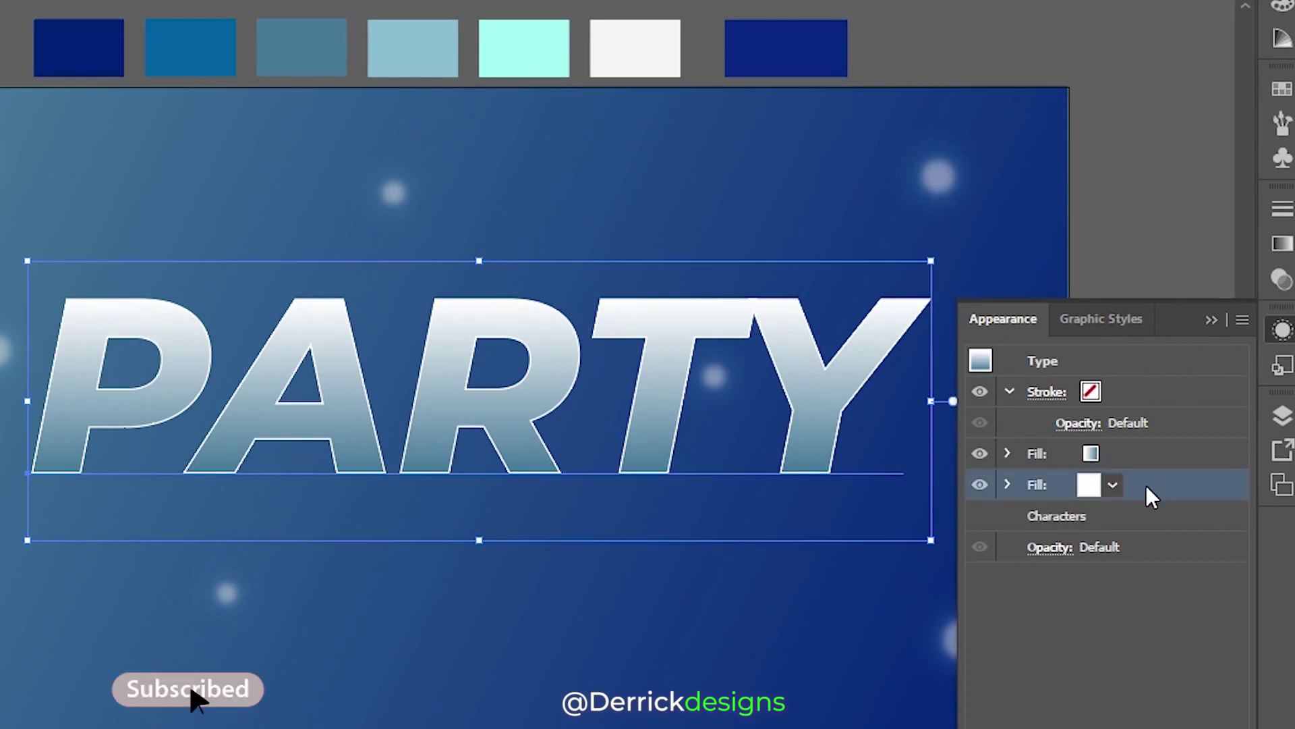
# - Duplicate PARTY's white fill and select the new bottom copy
pyautogui.click(1008, 390)
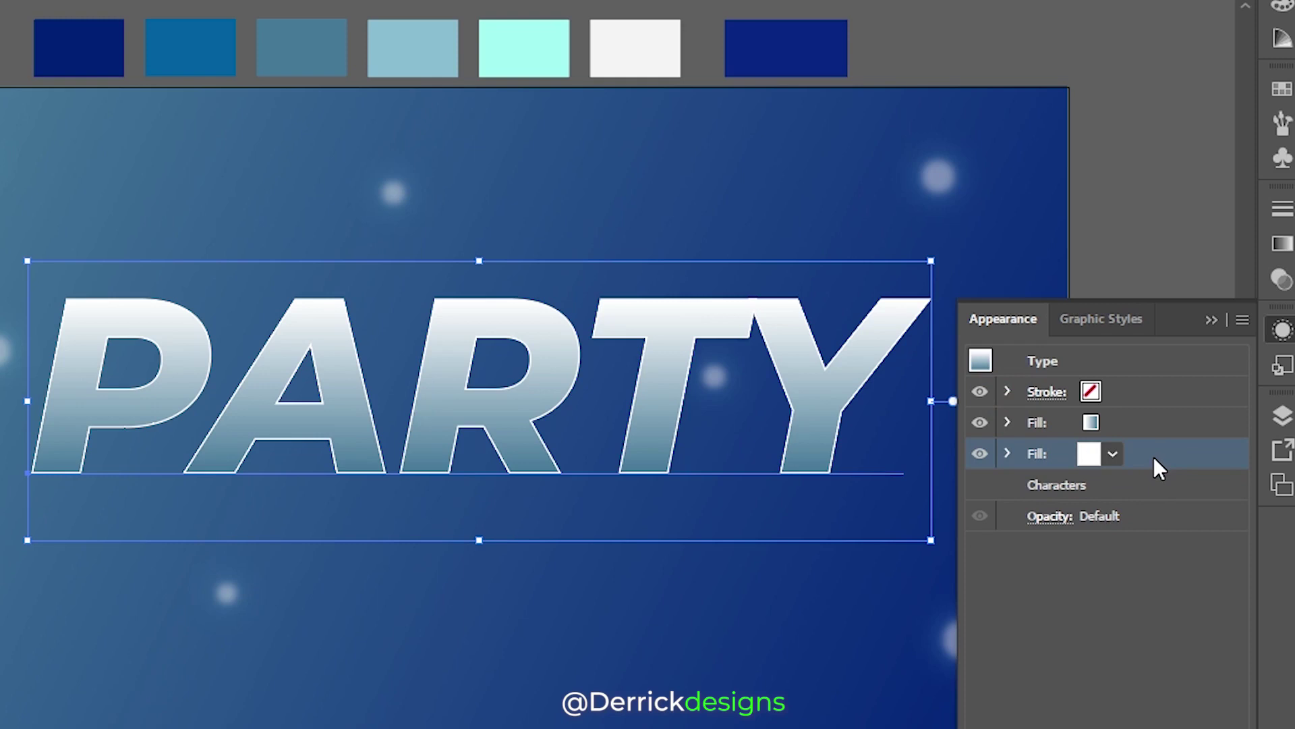
pyautogui.hotkey('ctrl', '/')
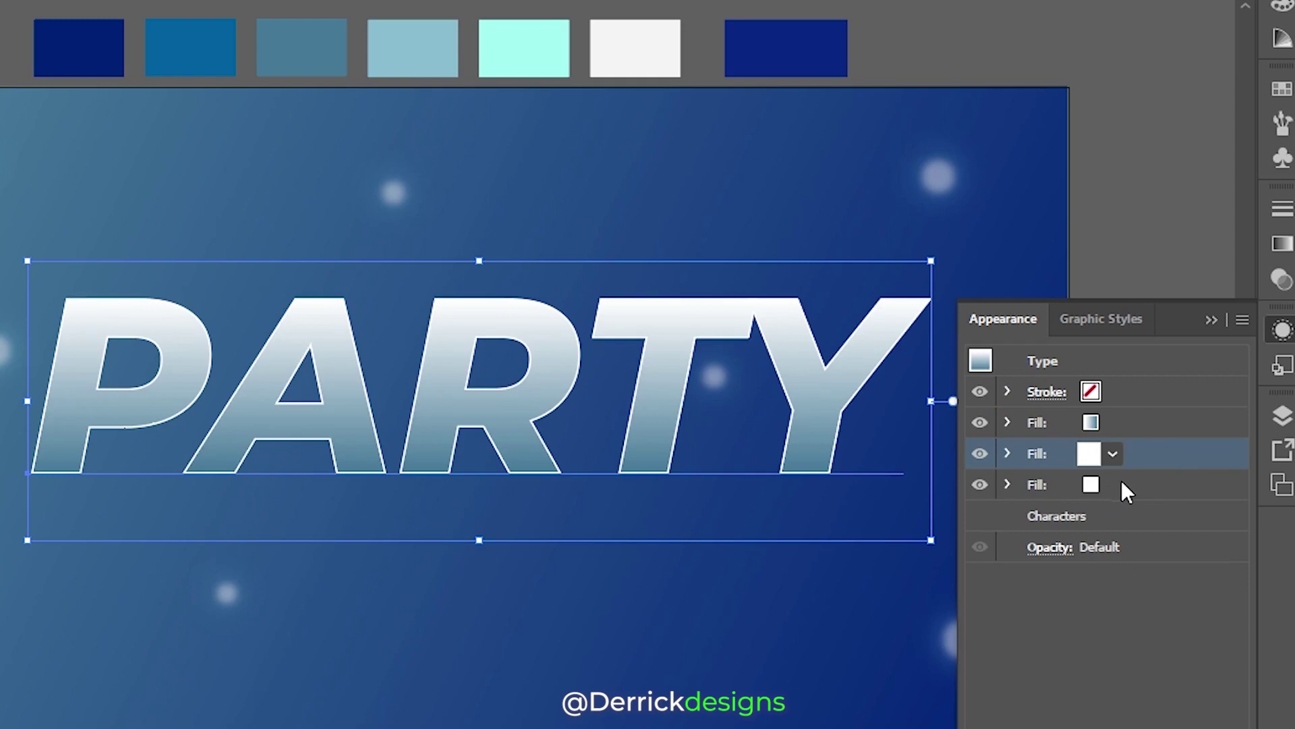
pyautogui.click(1133, 483)
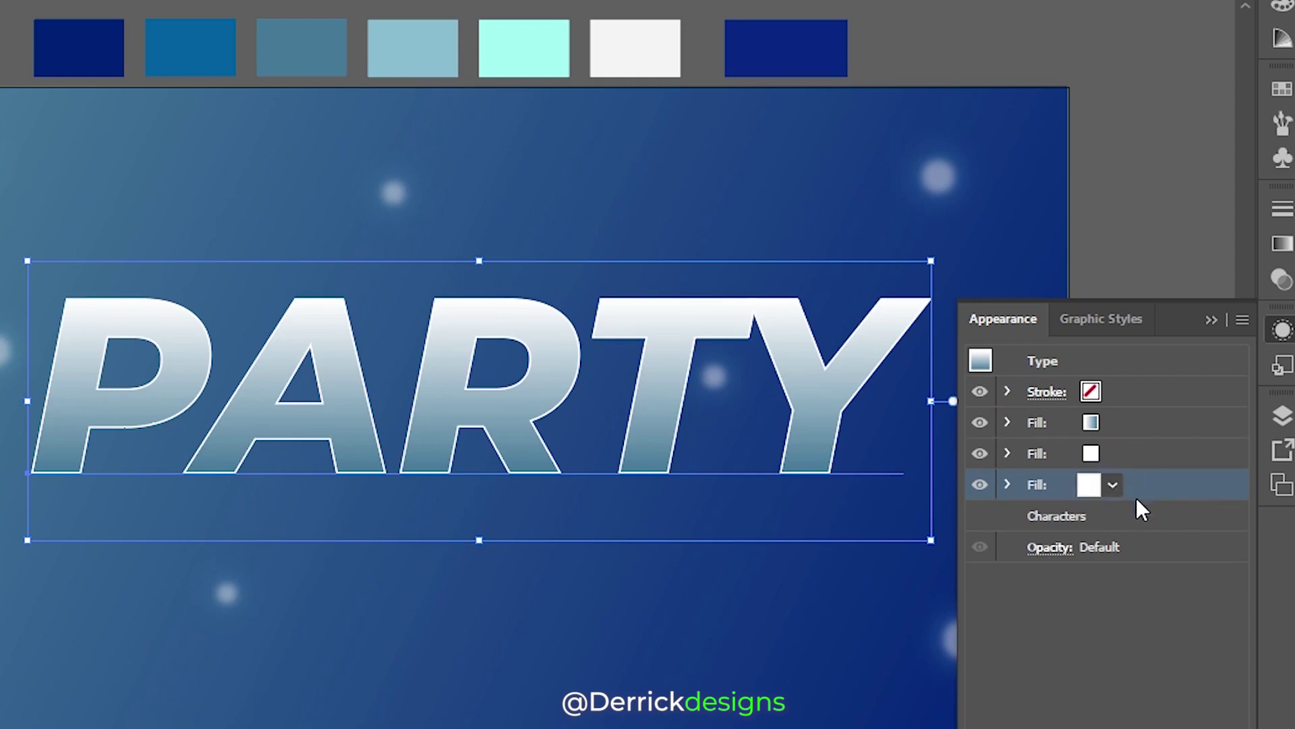
# - Give the bottom white fill a Transform moving -0.2 px and 0.2 px, with 40 copies
pyautogui.click(1044, 725)
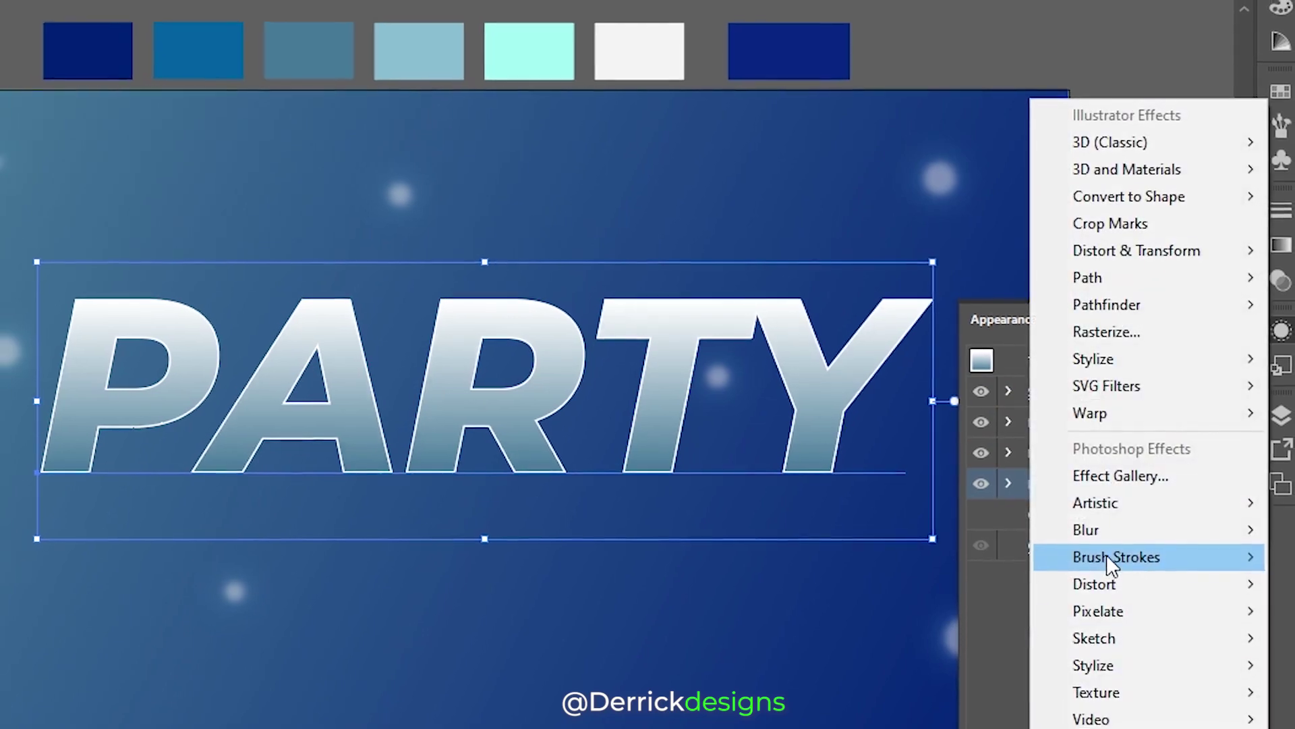
pyautogui.click(934, 366)
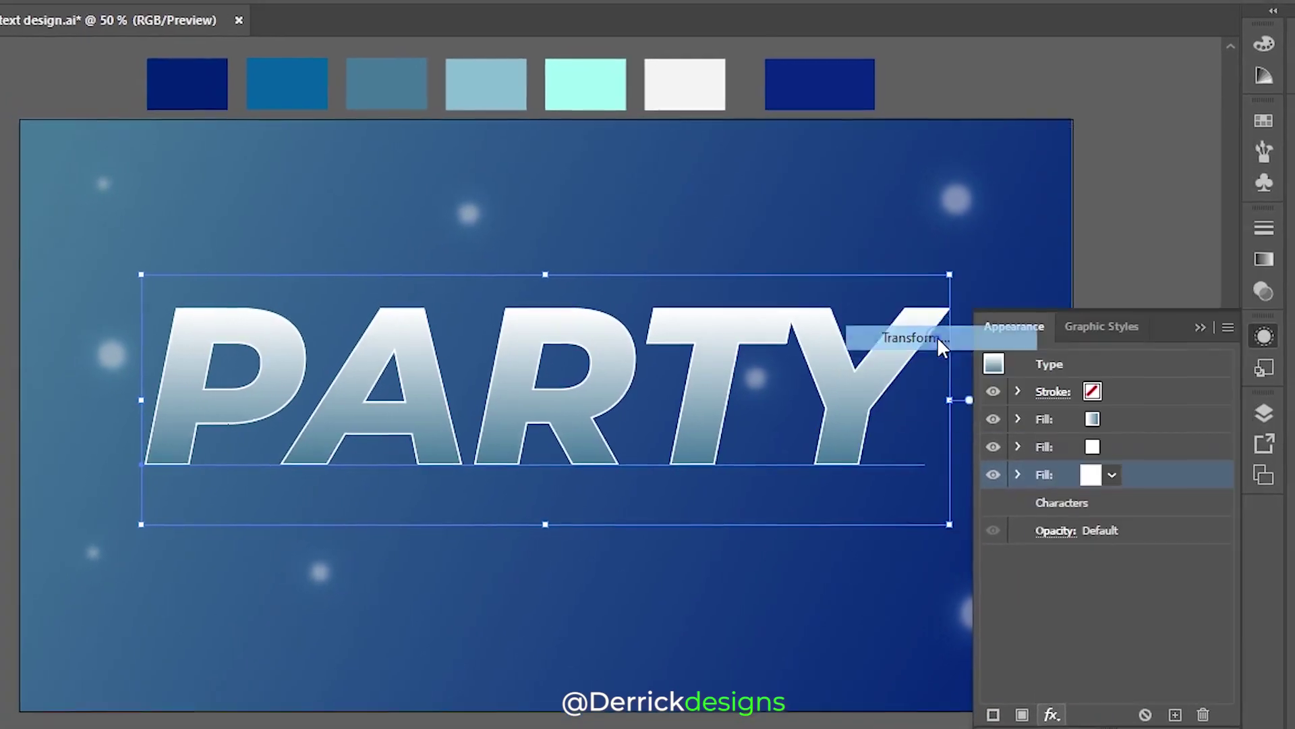
pyautogui.click(1238, 302)
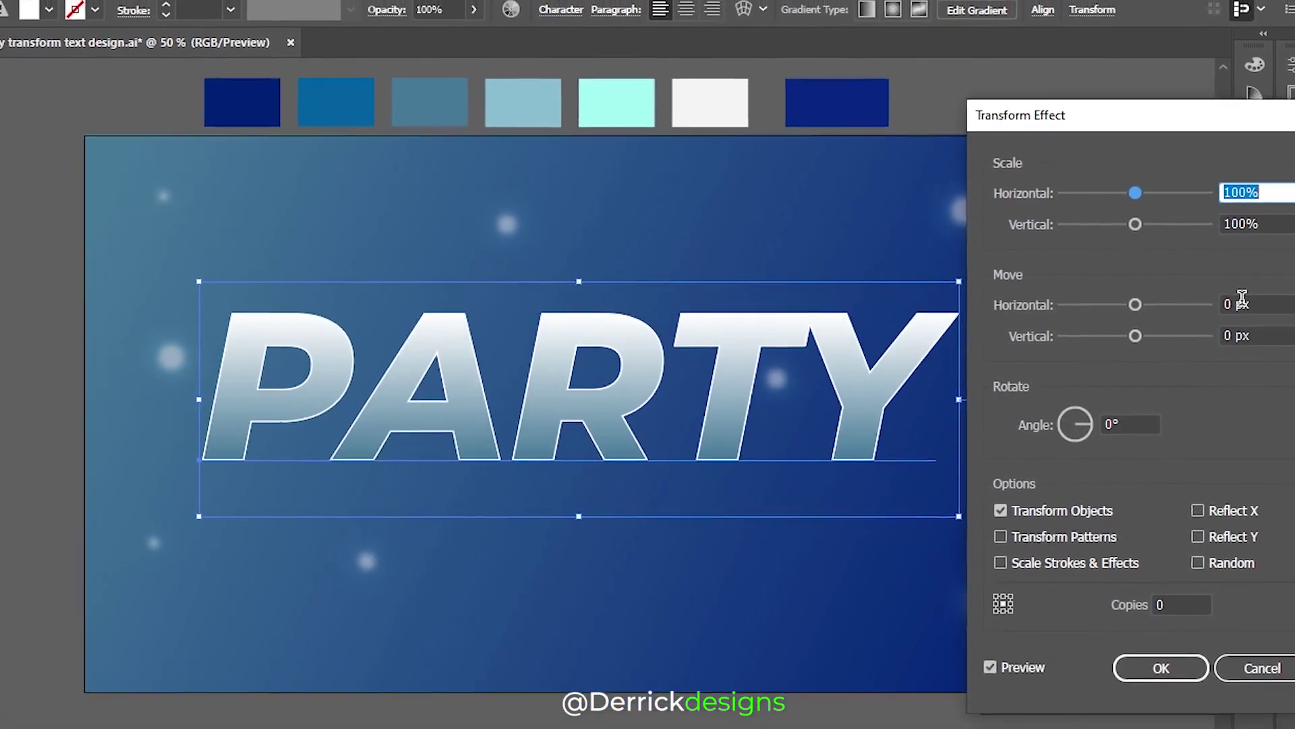
pyautogui.press('BackSpace')
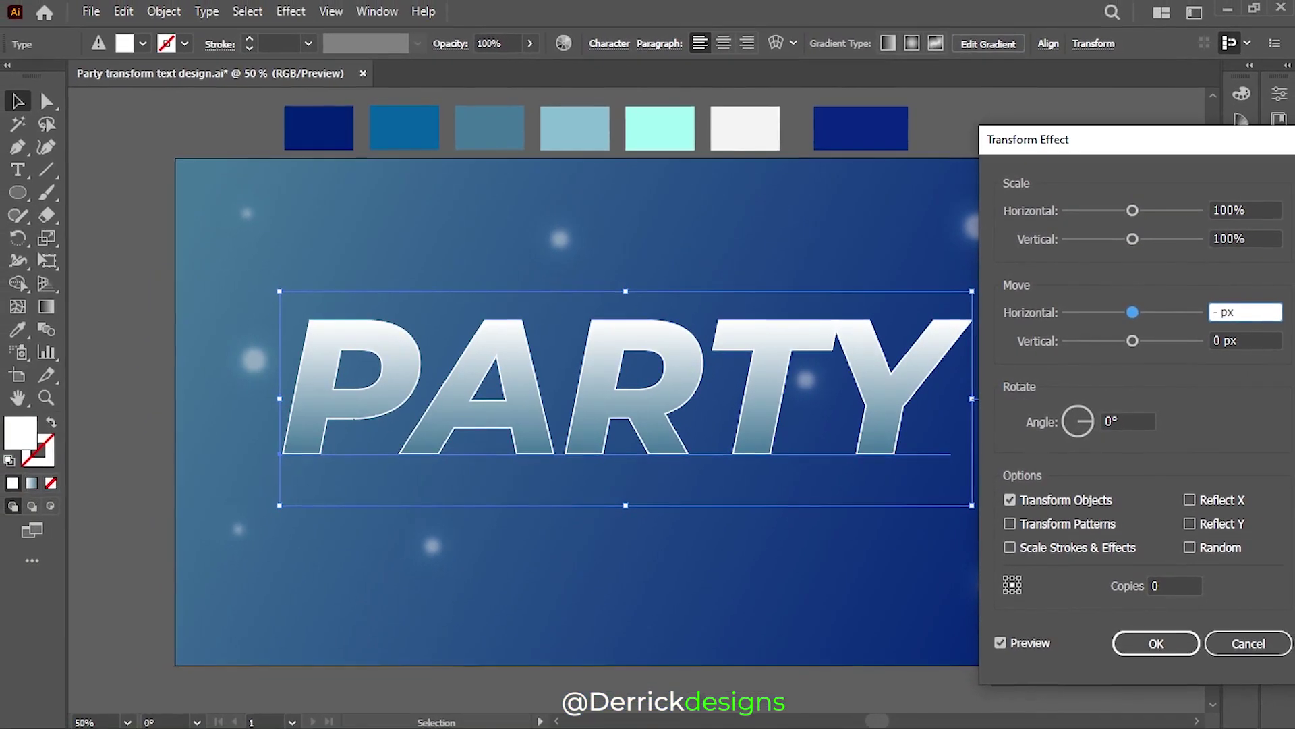
pyautogui.write('-0.2')
pyautogui.click(1210, 346)
pyautogui.write('0.2')
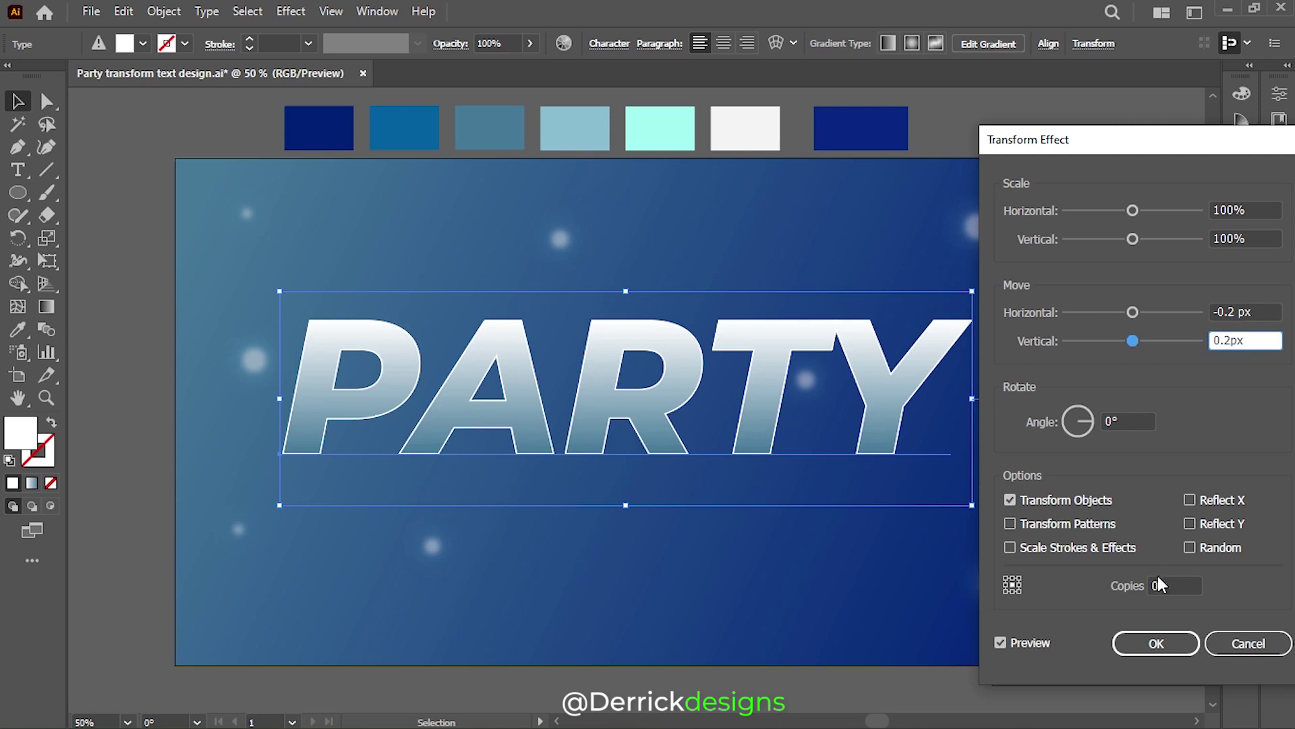
pyautogui.doubleClick(1157, 582)
pyautogui.write('40')
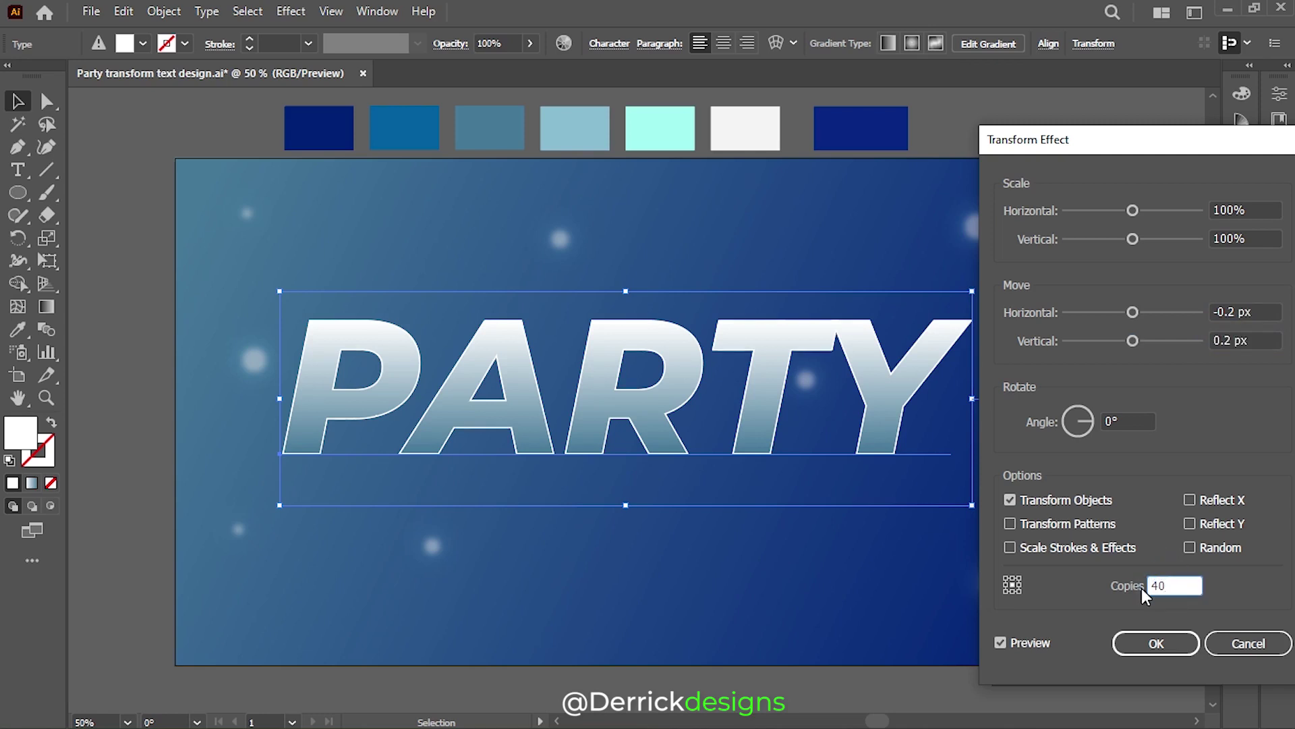
pyautogui.click(1128, 641)
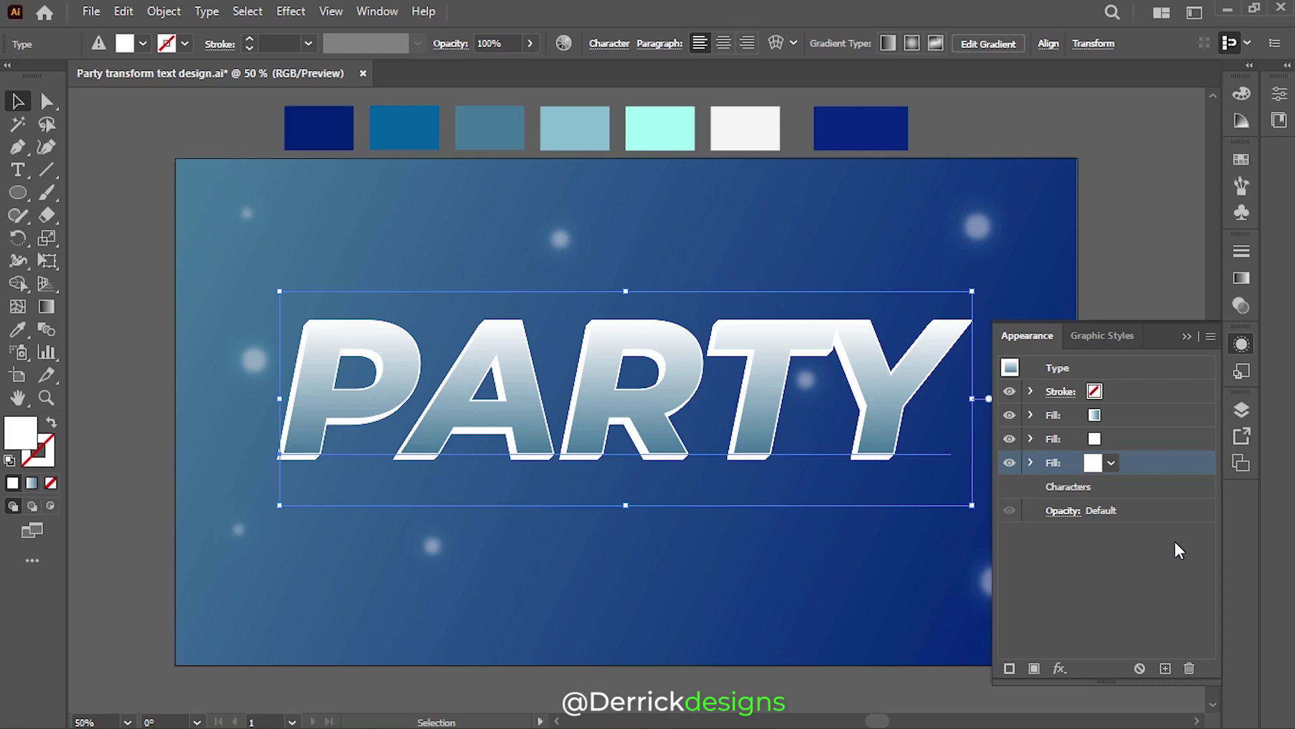
# - Make the extruded fill blue and add a navy duplicate fill beneath it
pyautogui.click(1111, 463)
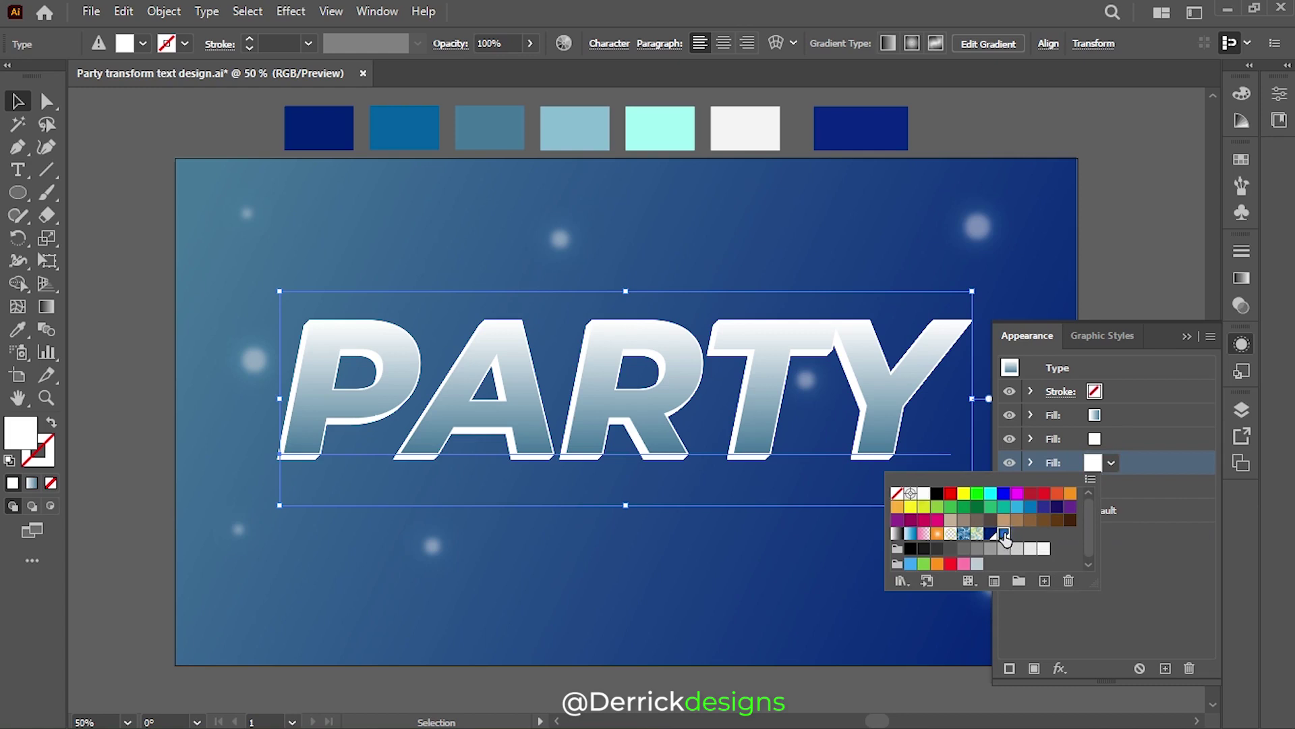
pyautogui.click(1005, 533)
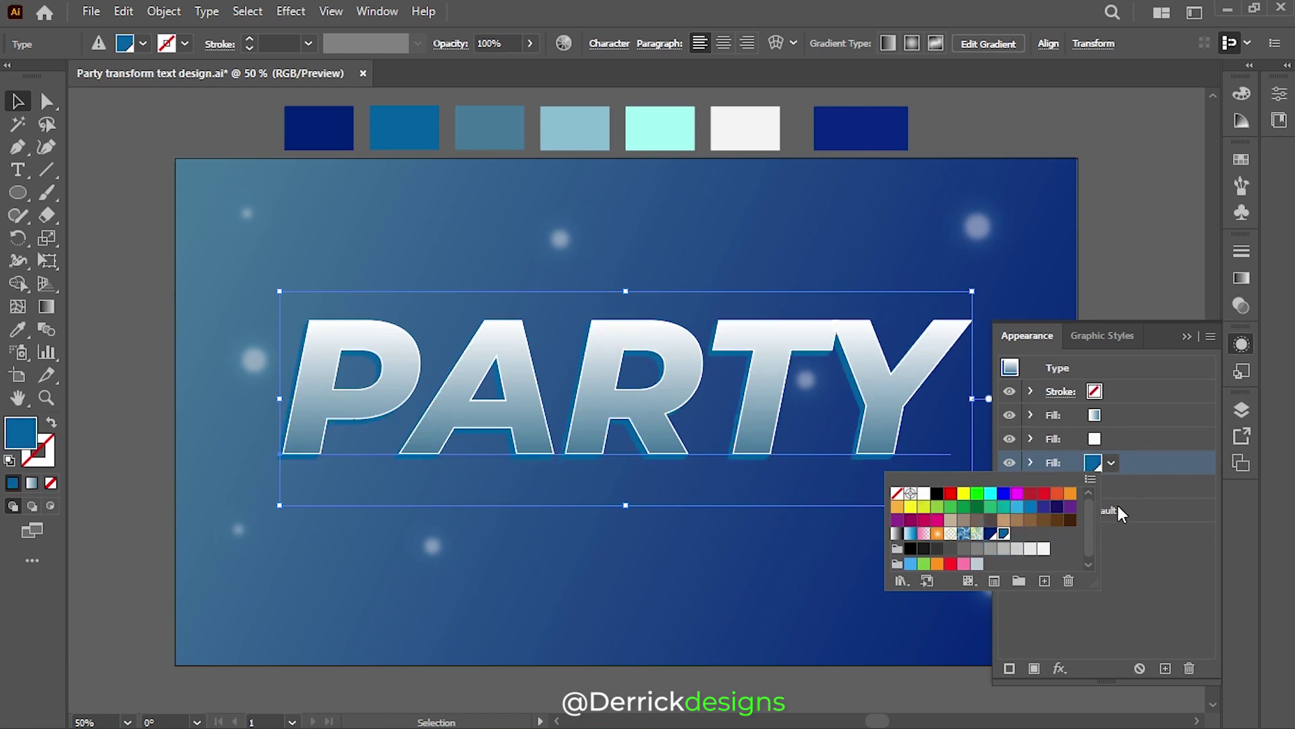
pyautogui.click(1134, 469)
pyautogui.click(1160, 667)
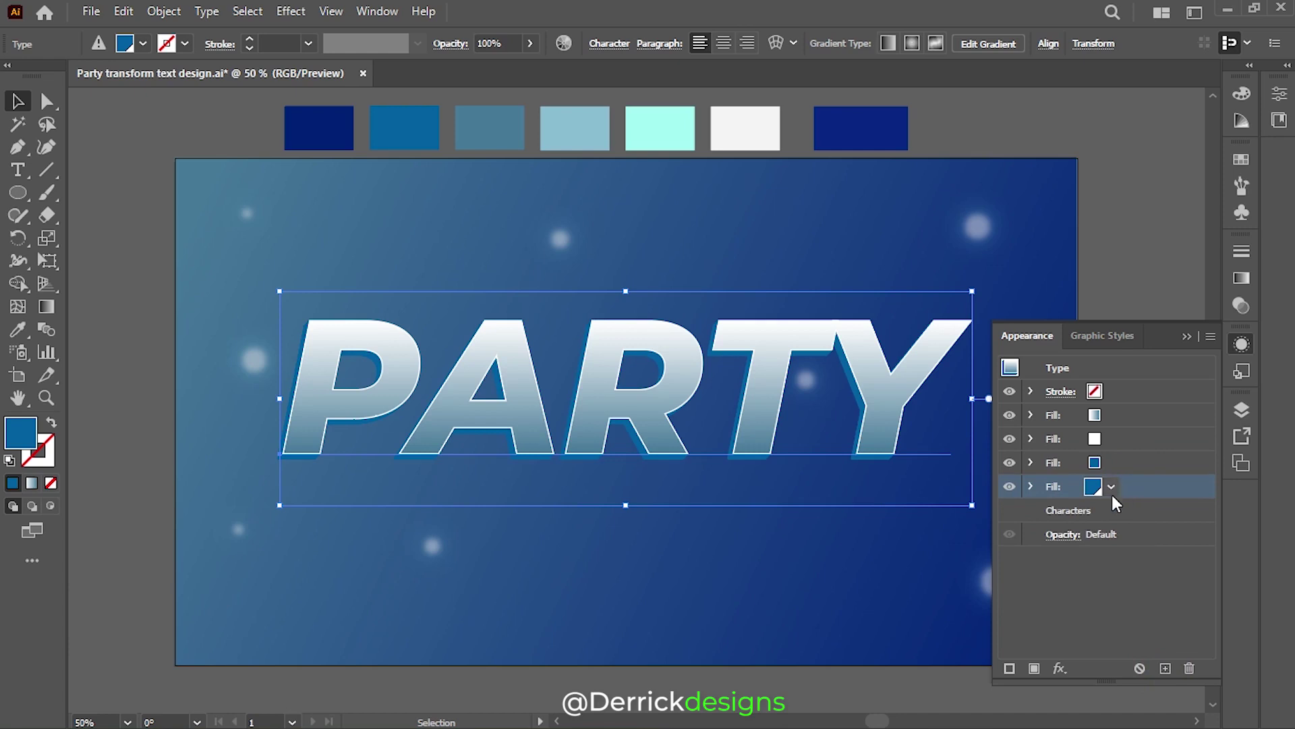
pyautogui.click(1109, 487)
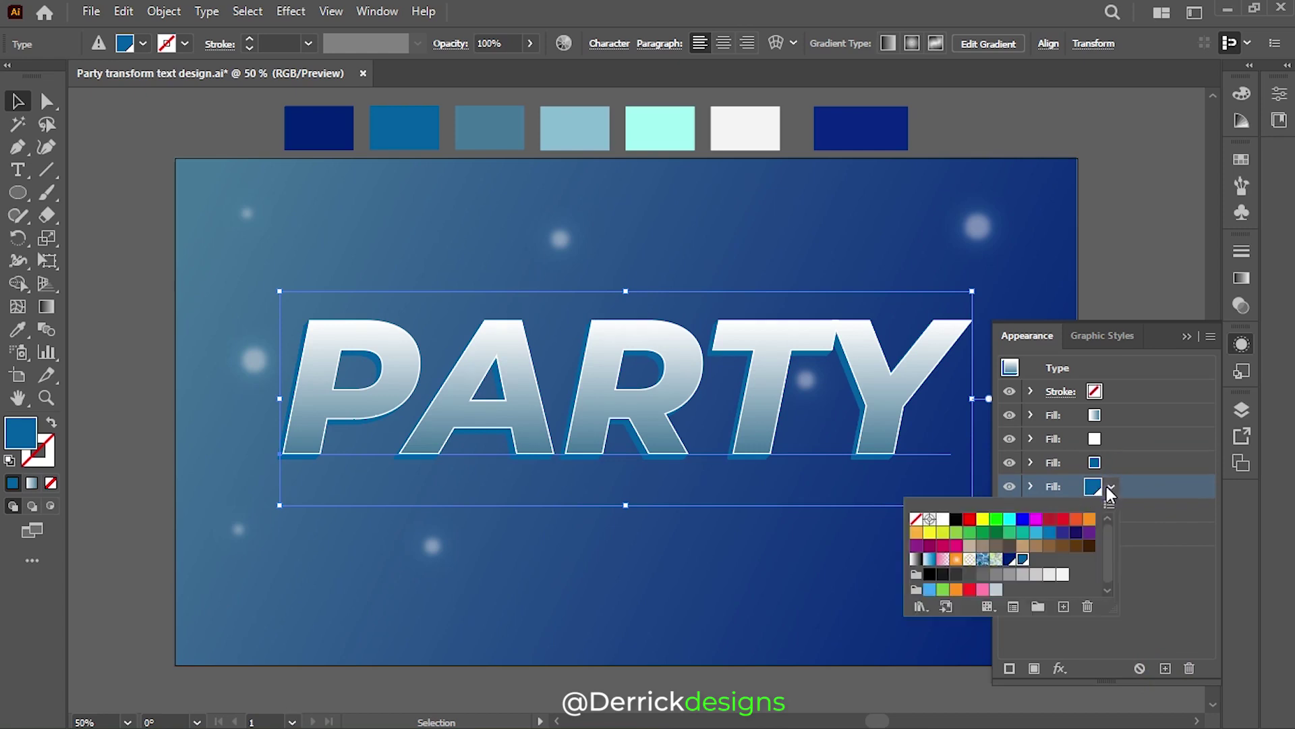
pyautogui.click(1010, 560)
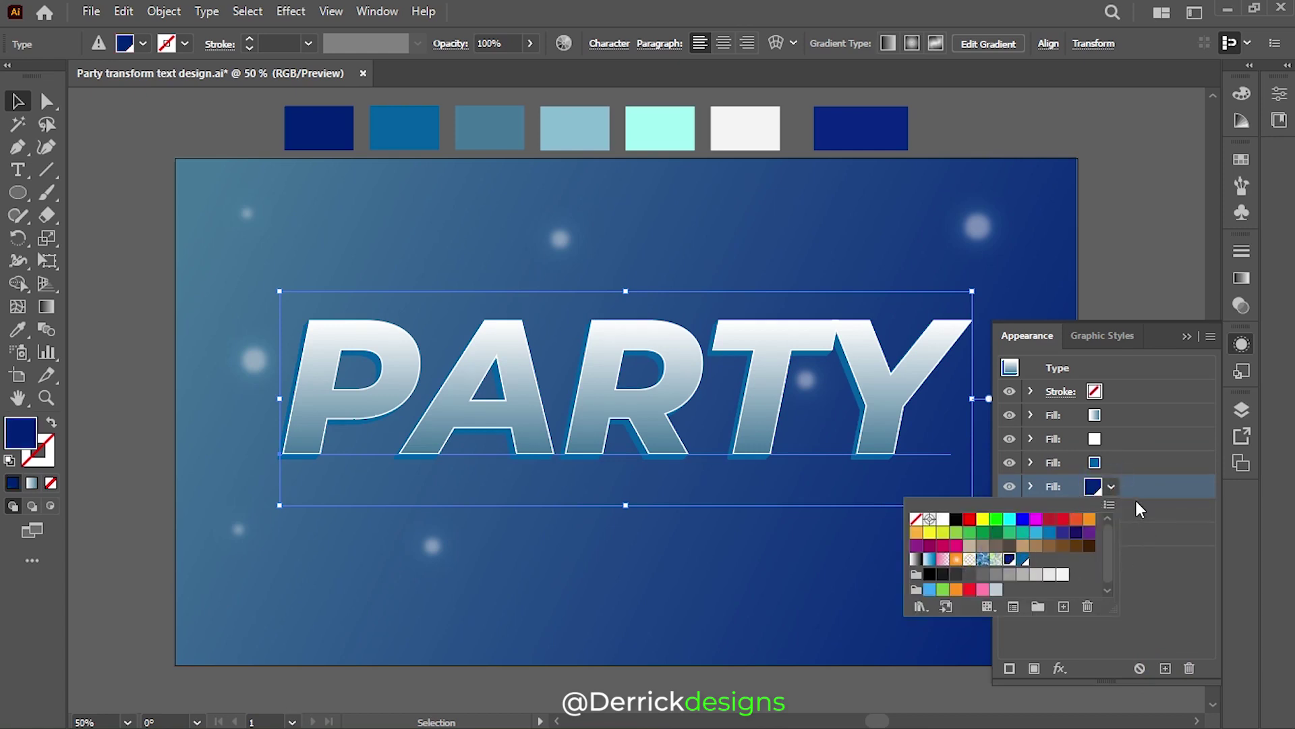
# - Delete the copied Transform effect from the navy fill
pyautogui.click(1031, 486)
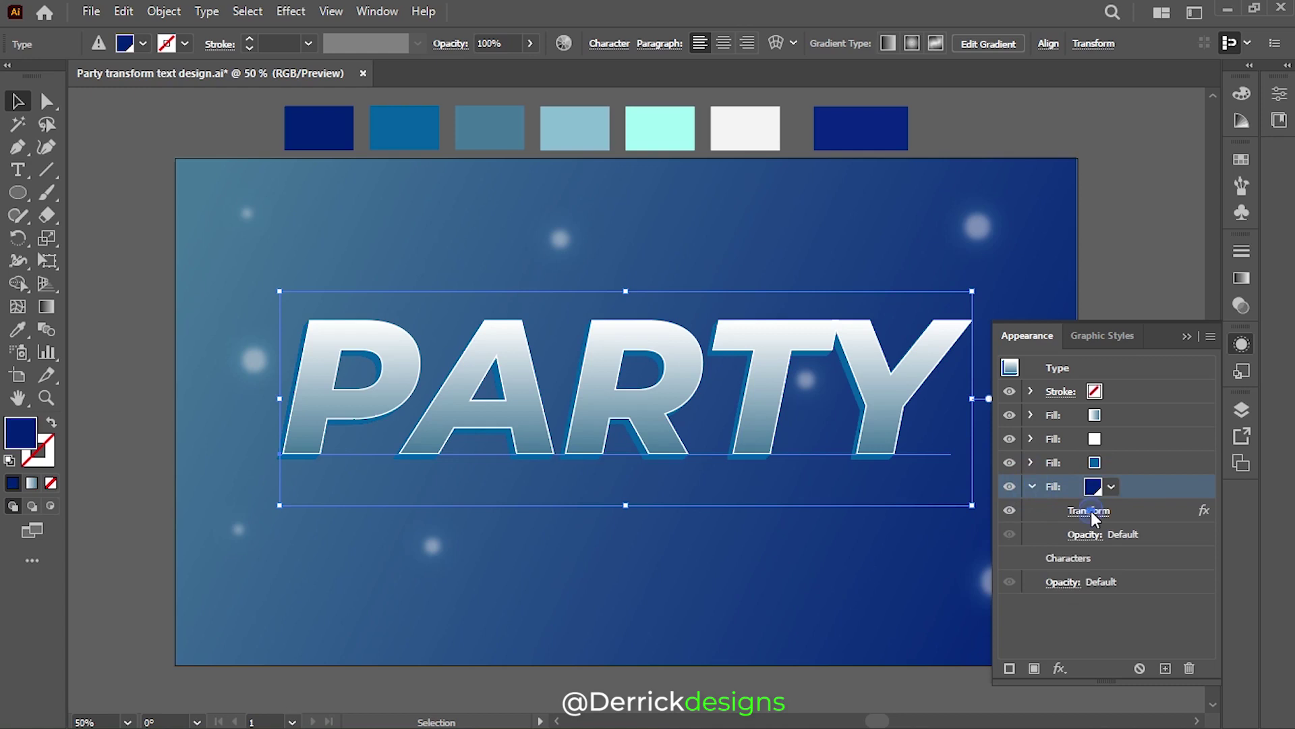
pyautogui.click(1080, 511)
pyautogui.click(1244, 641)
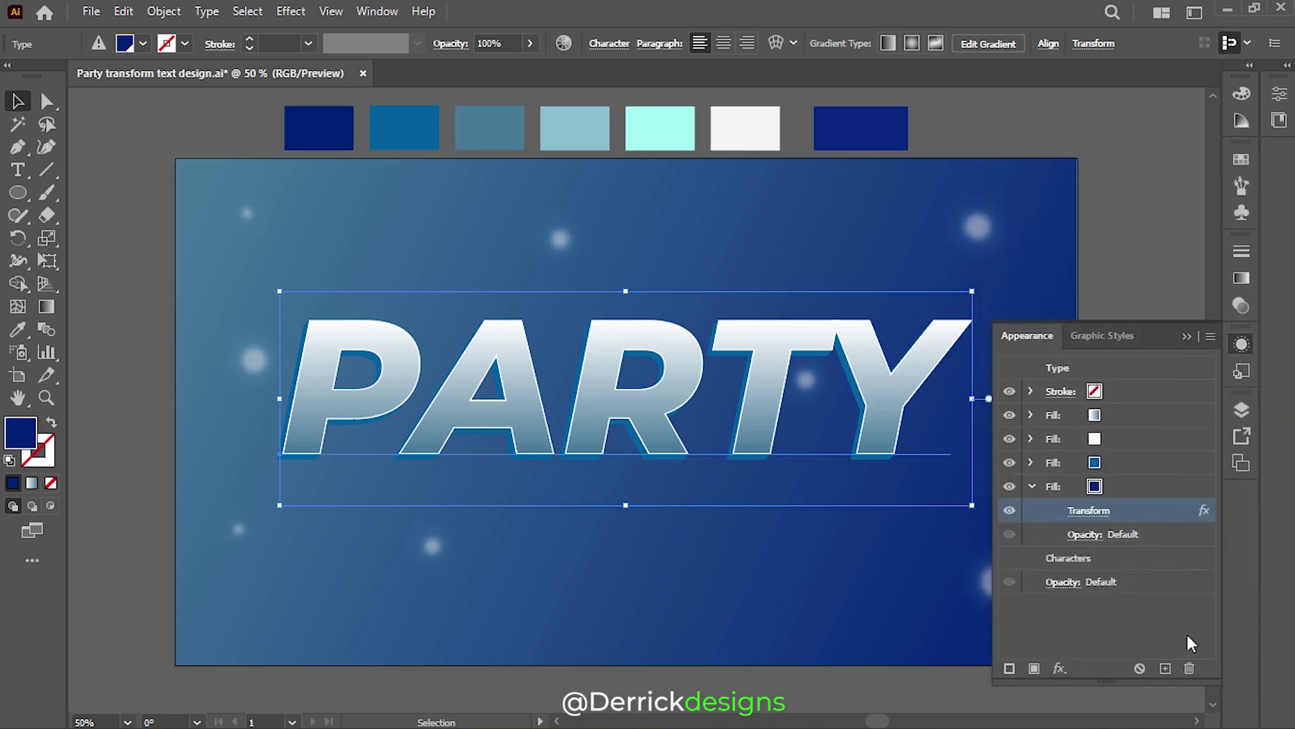
pyautogui.click(1190, 667)
pyautogui.click(1117, 485)
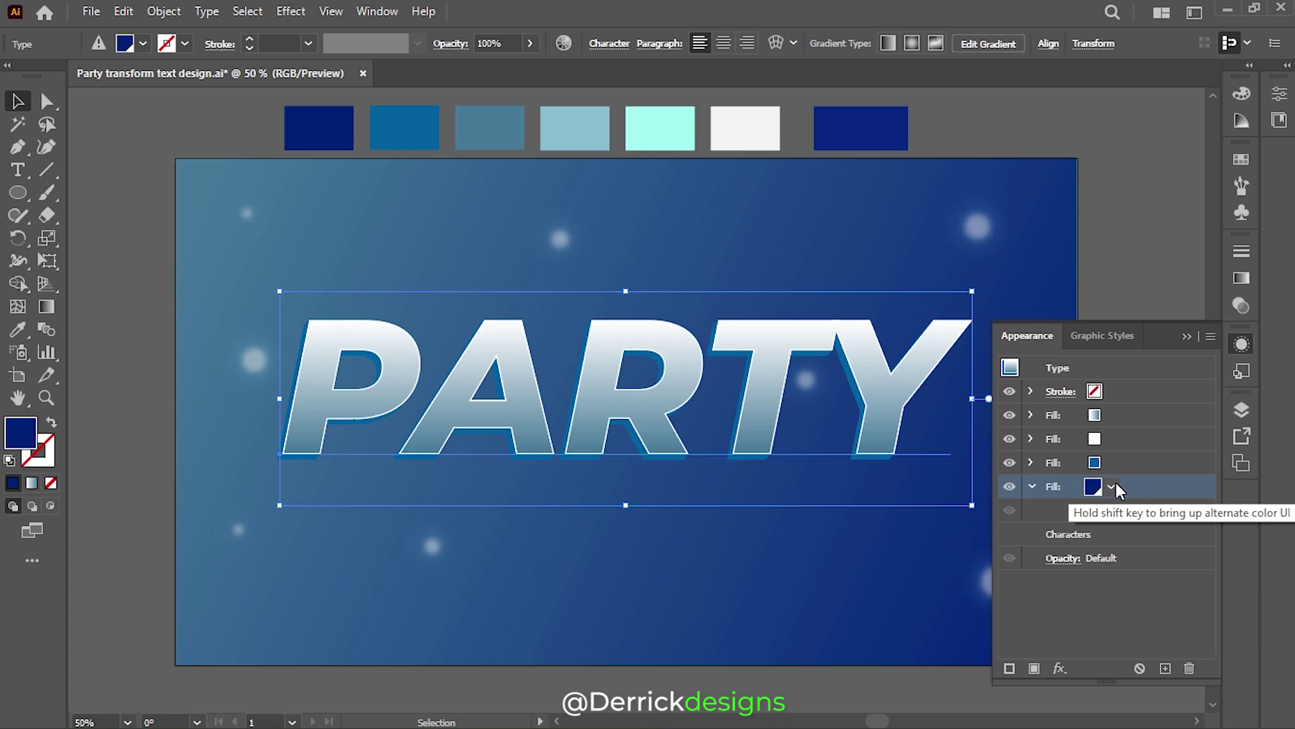
pyautogui.click(1061, 666)
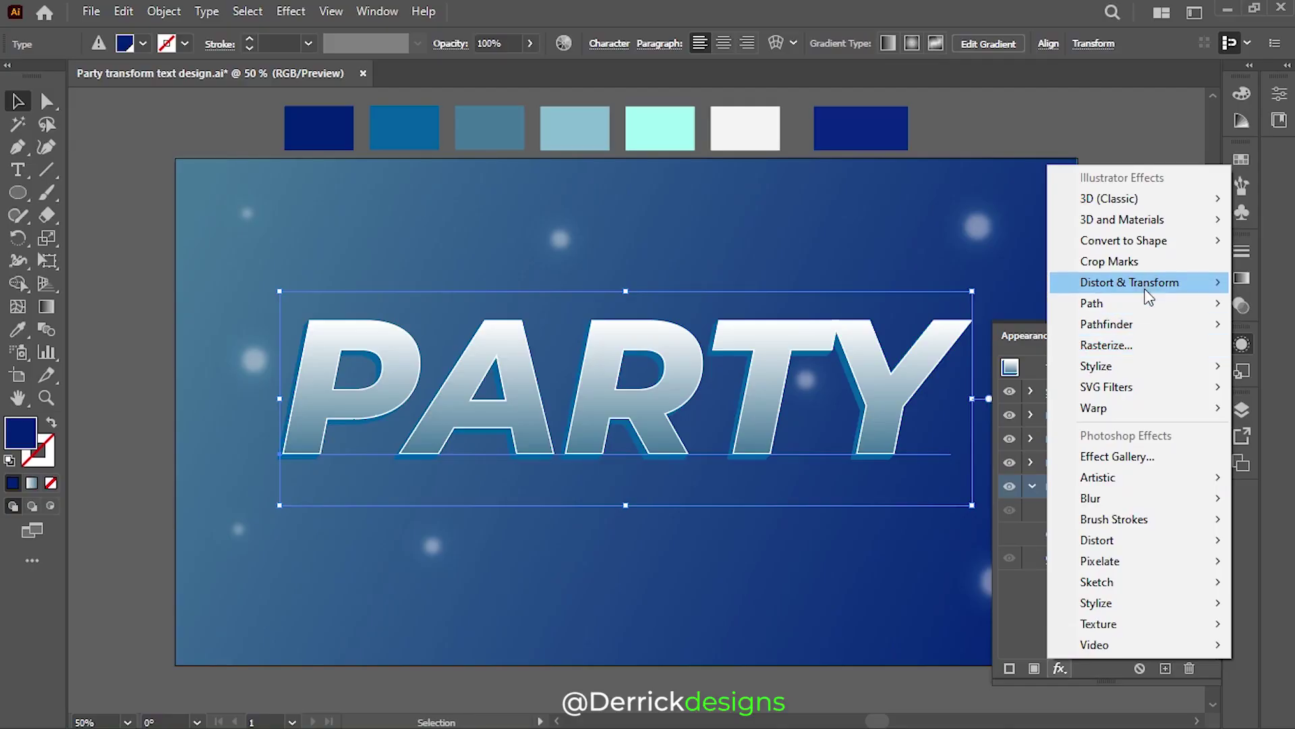
# - Give the navy fill a Transform moving it -6 px horizontally and 6 px vertically
pyautogui.click(945, 345)
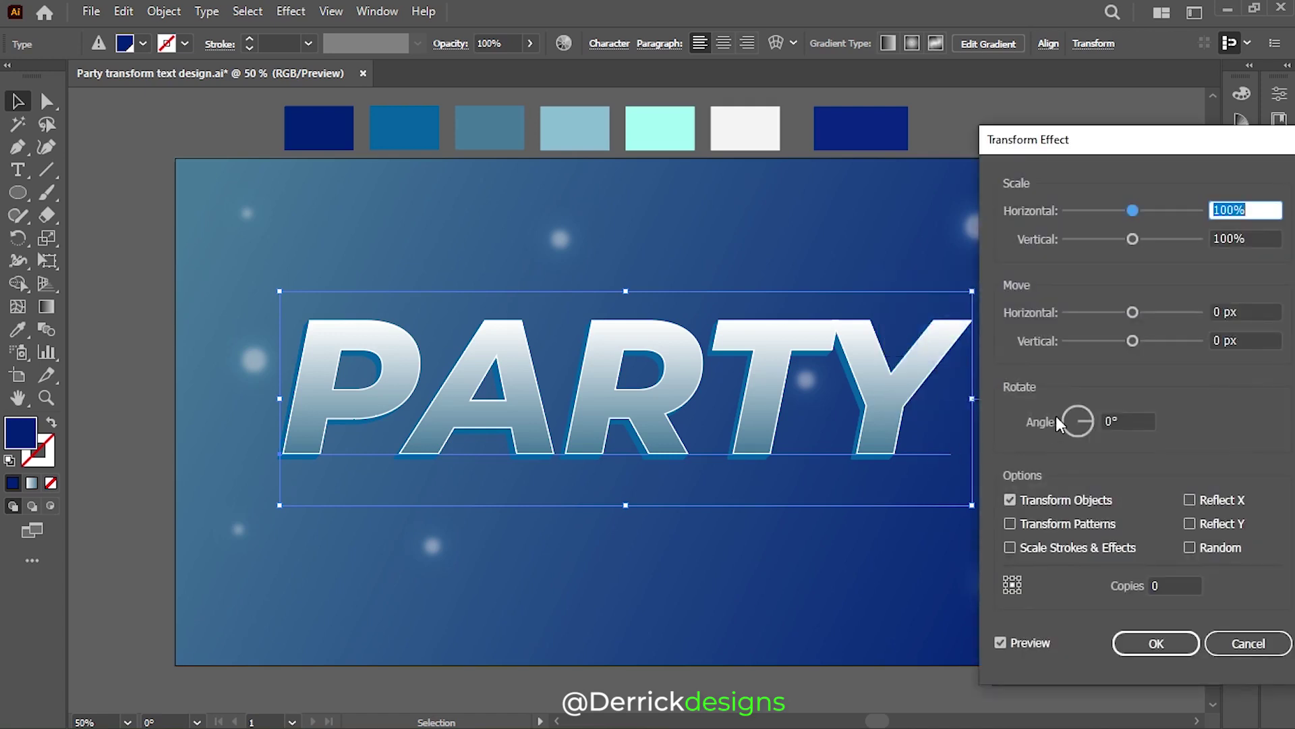
pyautogui.doubleClick(1214, 312)
pyautogui.write('-')
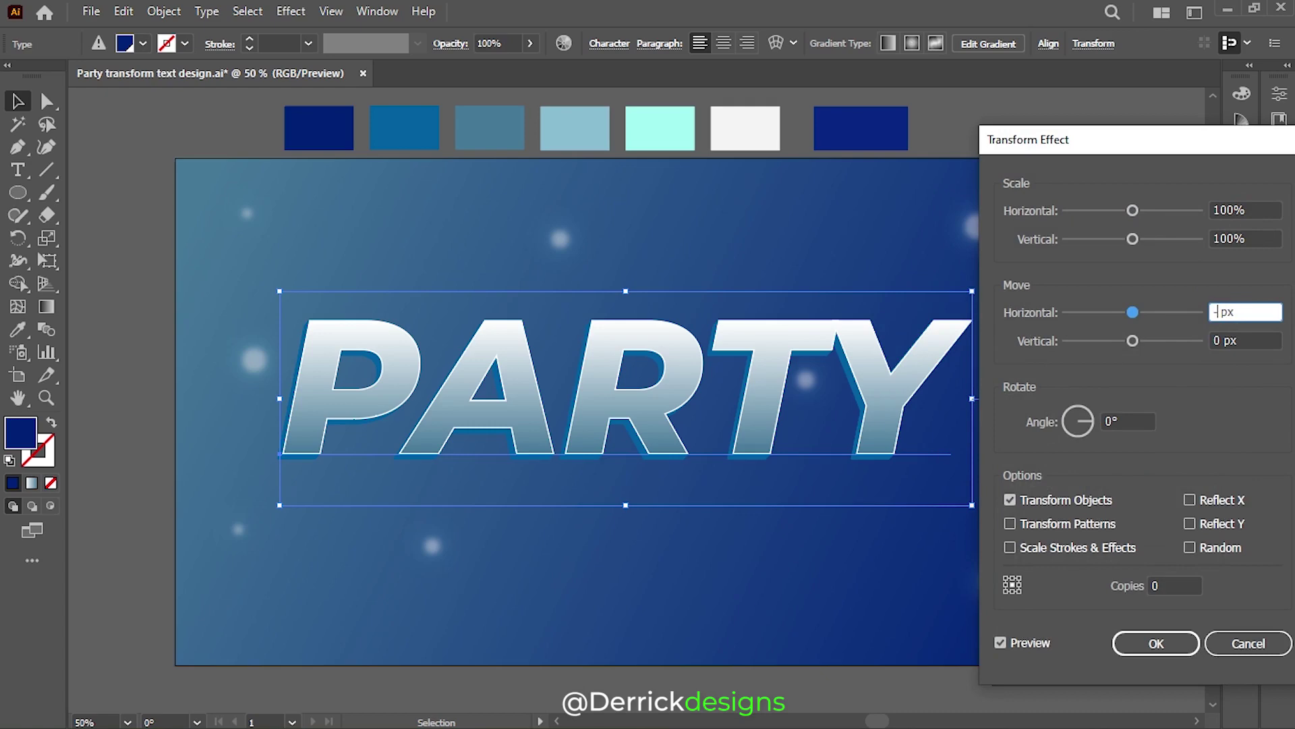
pyautogui.write('6')
pyautogui.doubleClick(1214, 341)
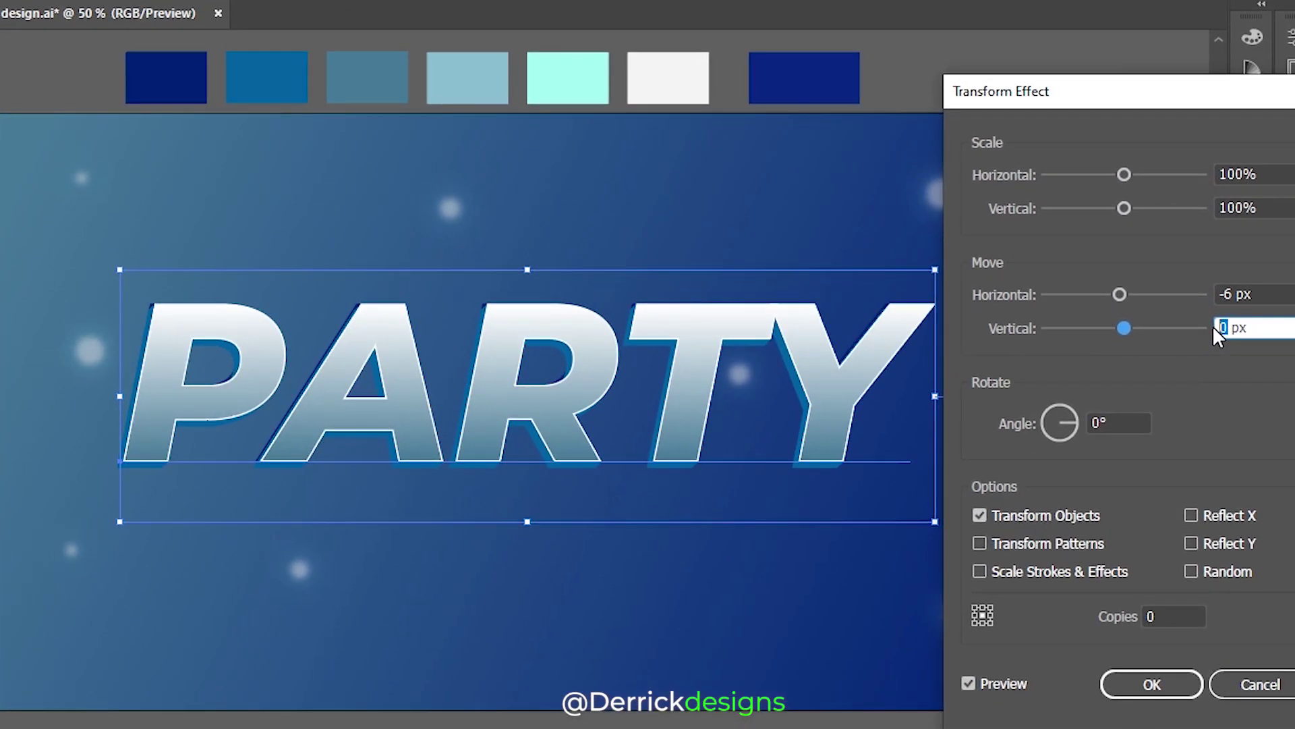
pyautogui.write('6')
pyautogui.click(1147, 688)
pyautogui.moveTo(1136, 500)
pyautogui.mouseDown()
pyautogui.moveTo(1144, 413)
pyautogui.moveTo(1110, 582)
pyautogui.mouseUp()
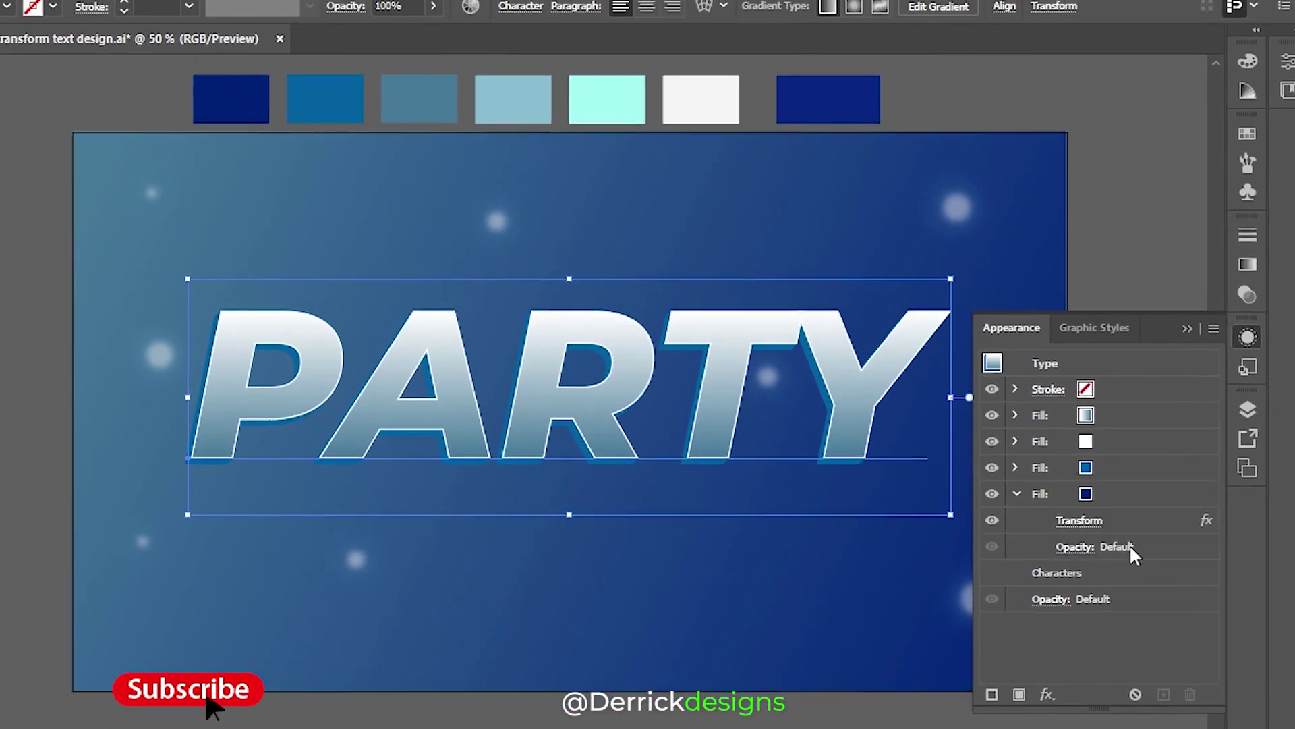
pyautogui.click(1144, 488)
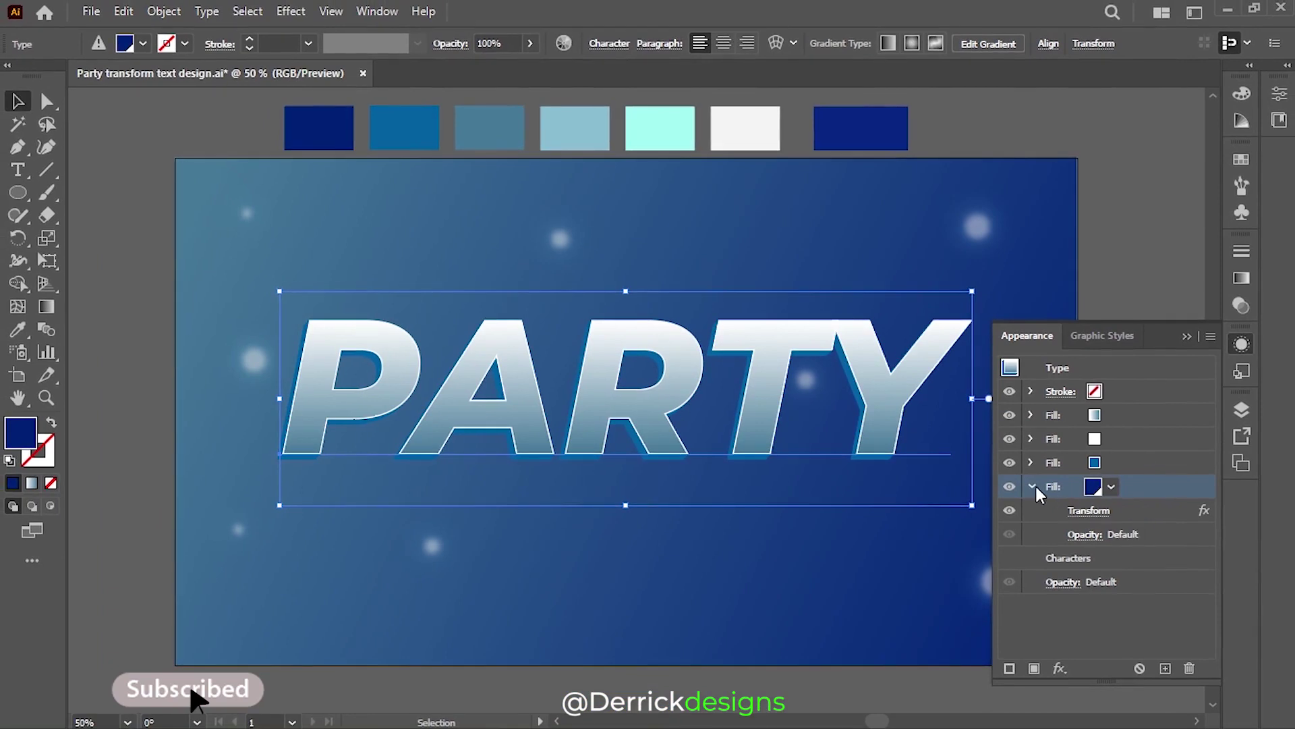
# - Apply a 22 px Offset Path with Round joins to the bottom navy fill
pyautogui.click(1034, 485)
pyautogui.click(1060, 667)
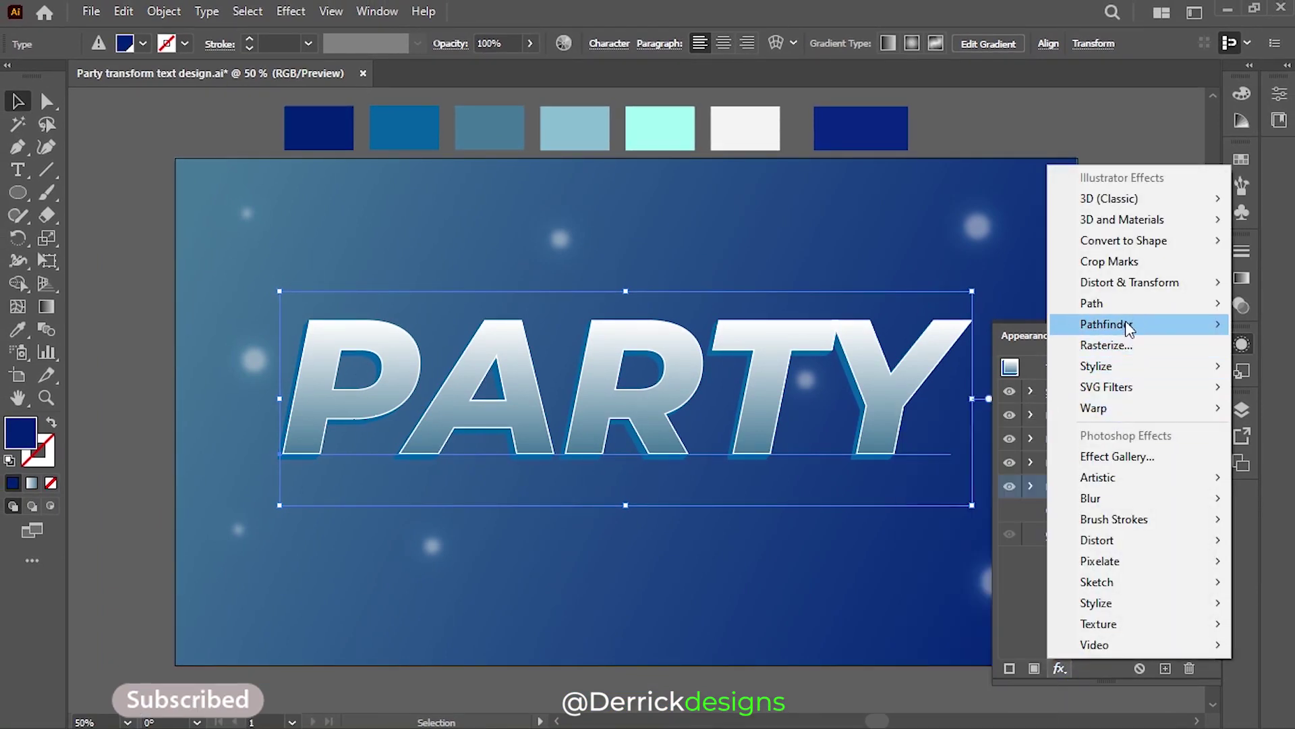
pyautogui.moveTo(1092, 303)
pyautogui.click(996, 303)
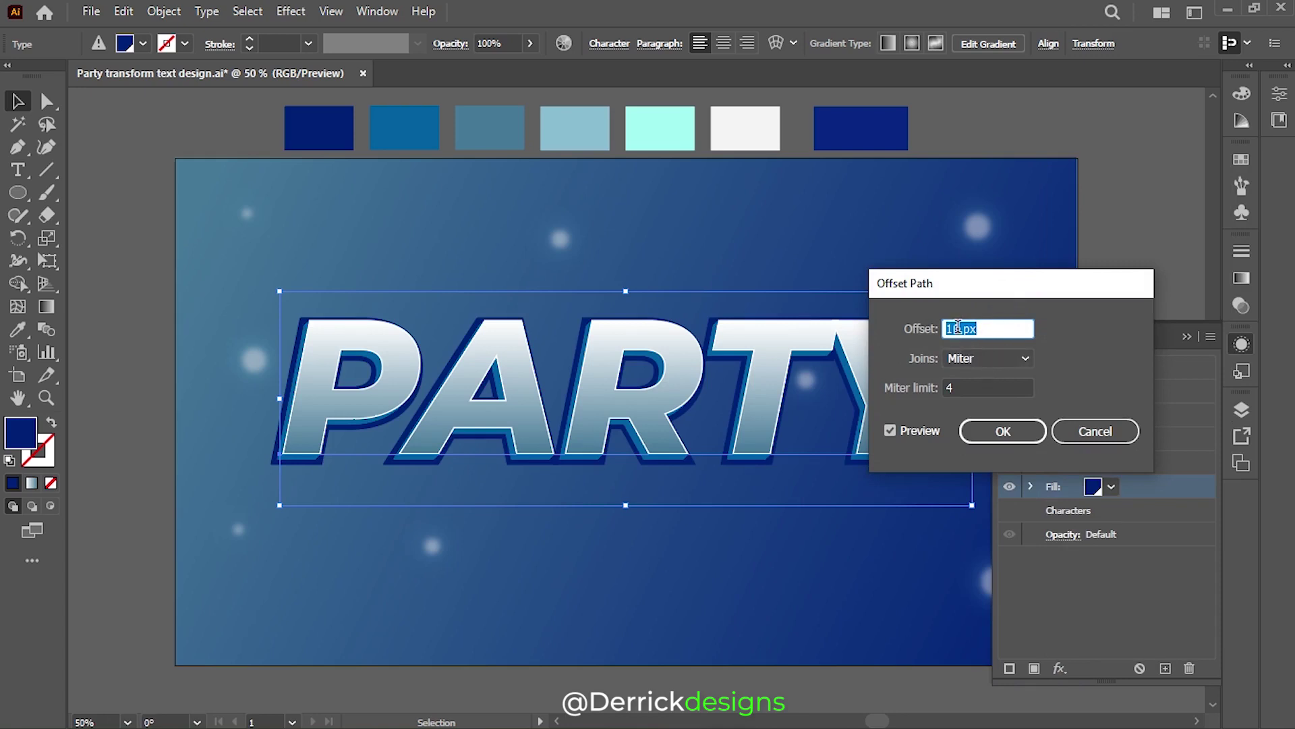
pyautogui.press('Up')
pyautogui.press('Up')
pyautogui.press('Up')
pyautogui.press('Up')
pyautogui.press('Up')
pyautogui.click(1018, 358)
pyautogui.click(1005, 399)
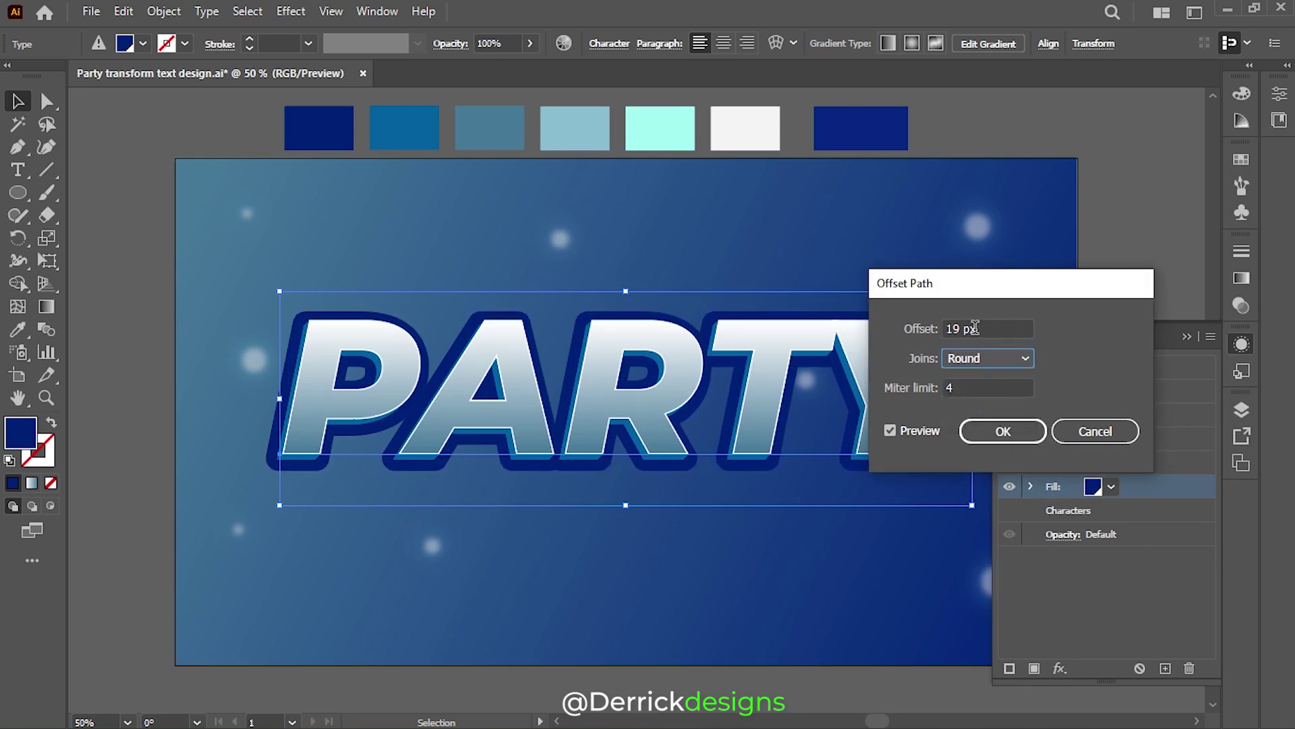
pyautogui.press('Up')
pyautogui.press('Up')
pyautogui.press('Up')
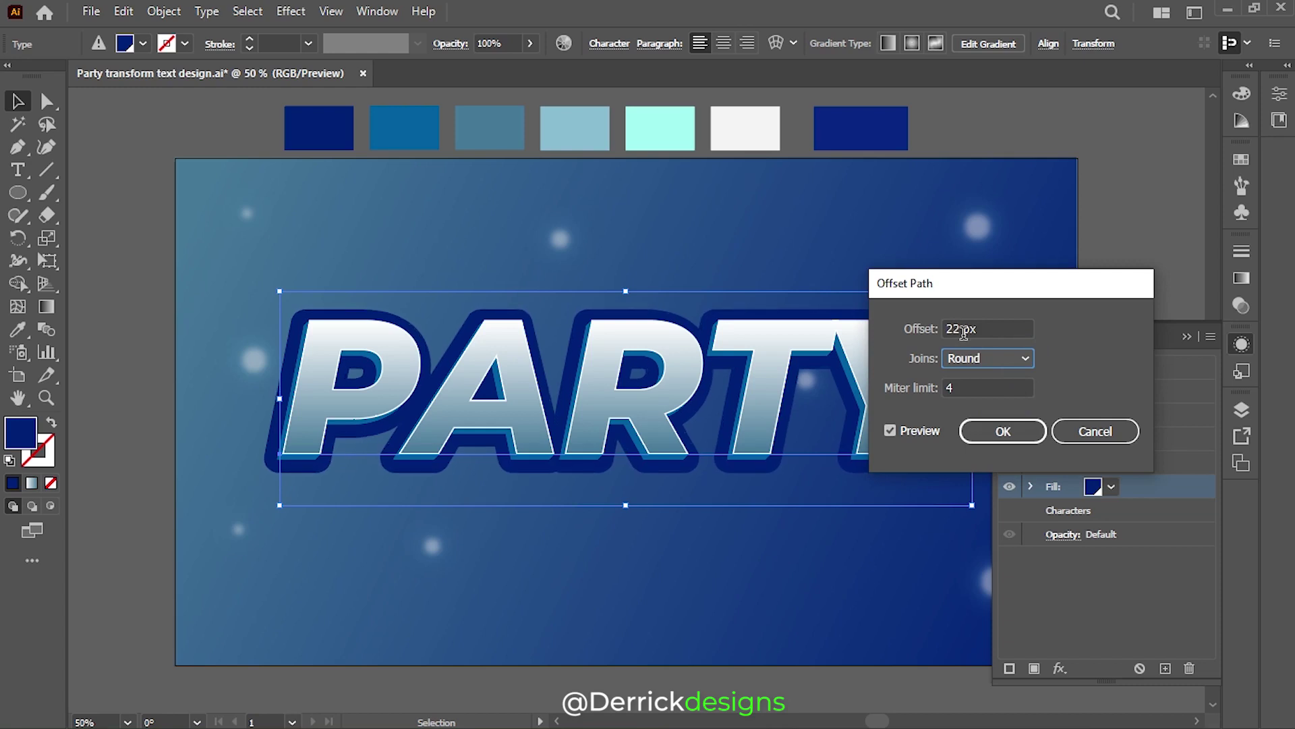
pyautogui.moveTo(1015, 285); pyautogui.dragTo(1147, 283)
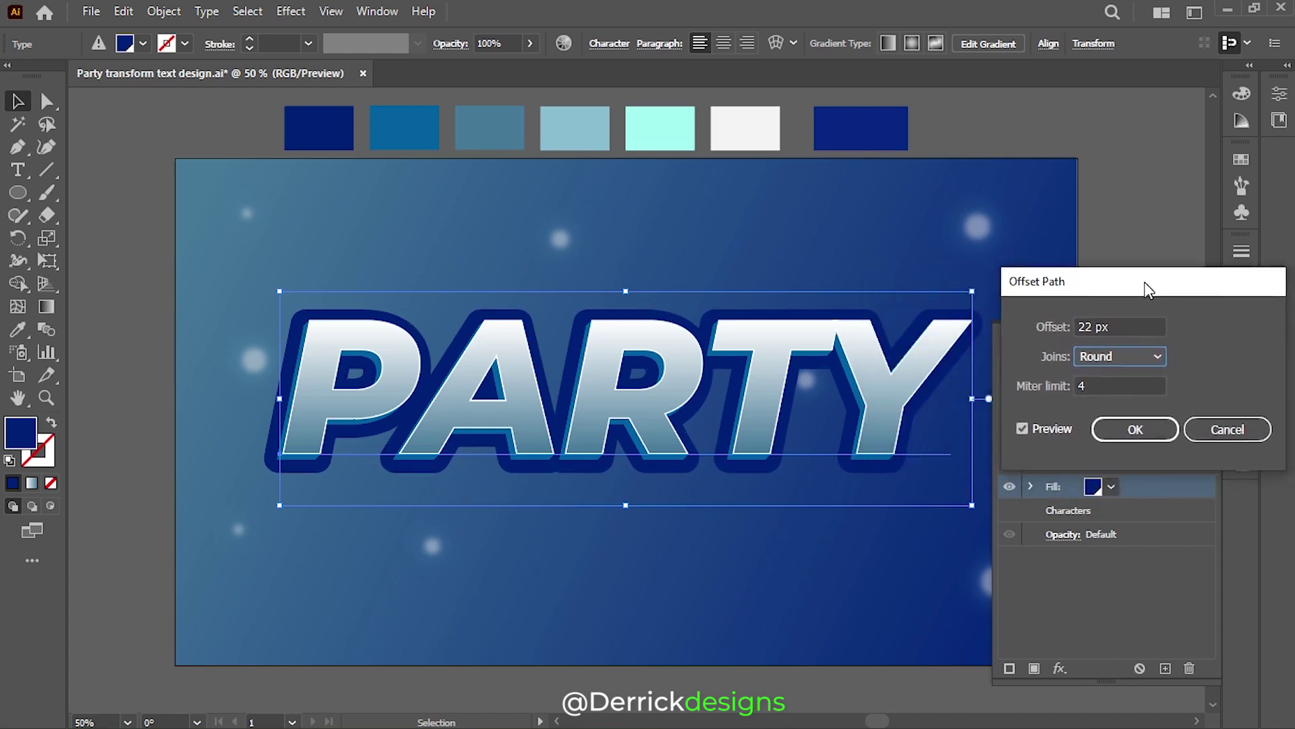
pyautogui.click(1134, 430)
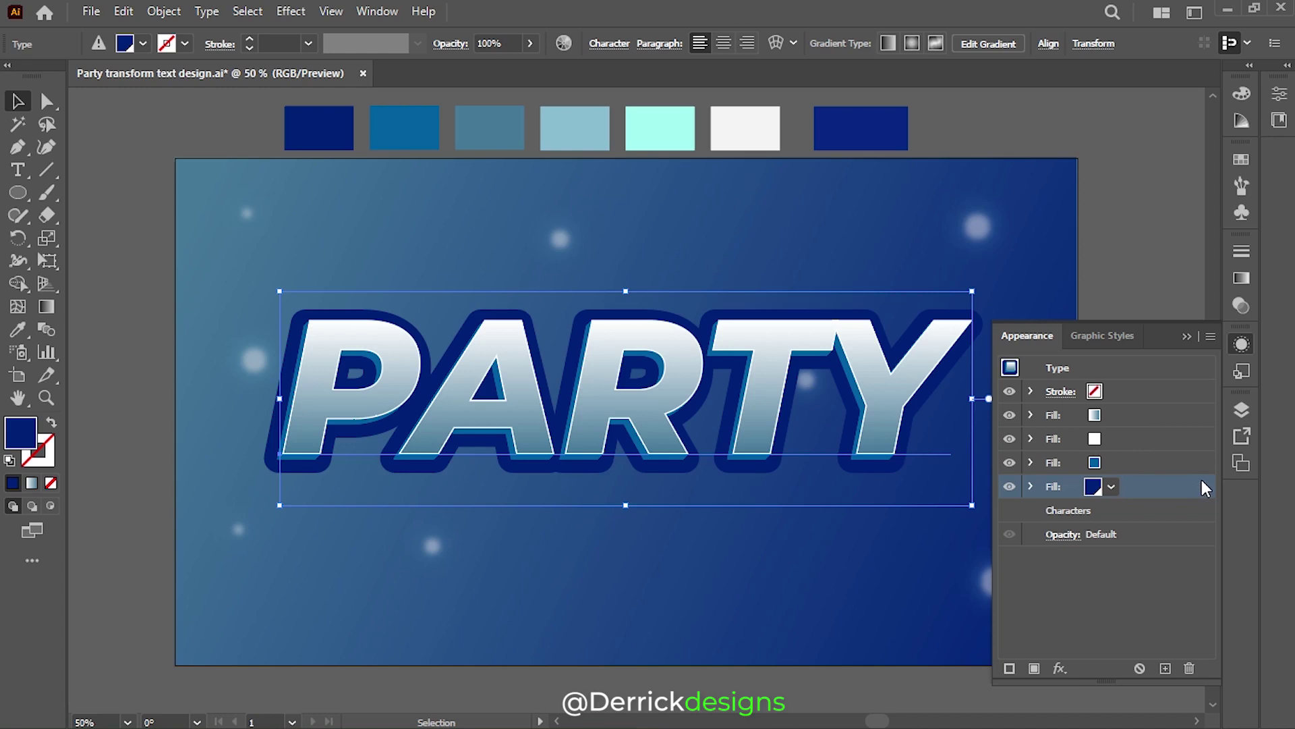
pyautogui.click(1111, 487)
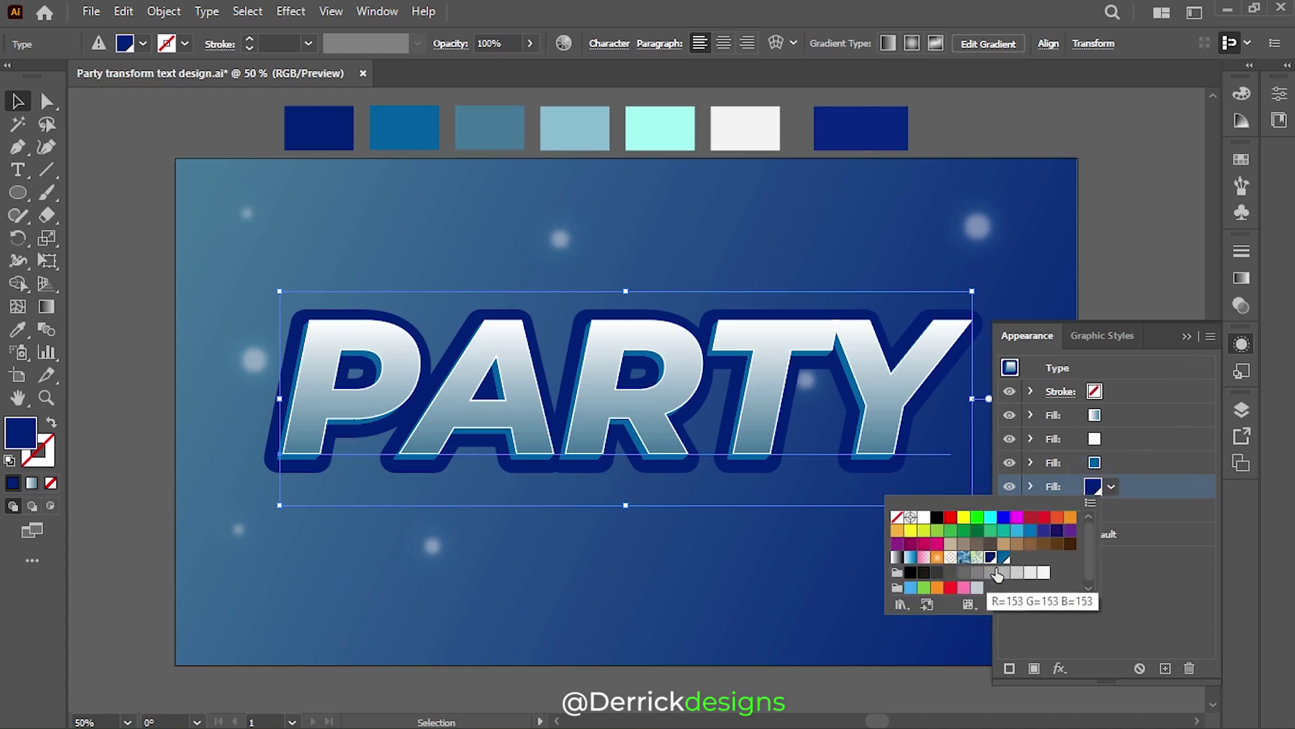
# - Colour the bottom outline fill medium blue
pyautogui.click(1004, 558)
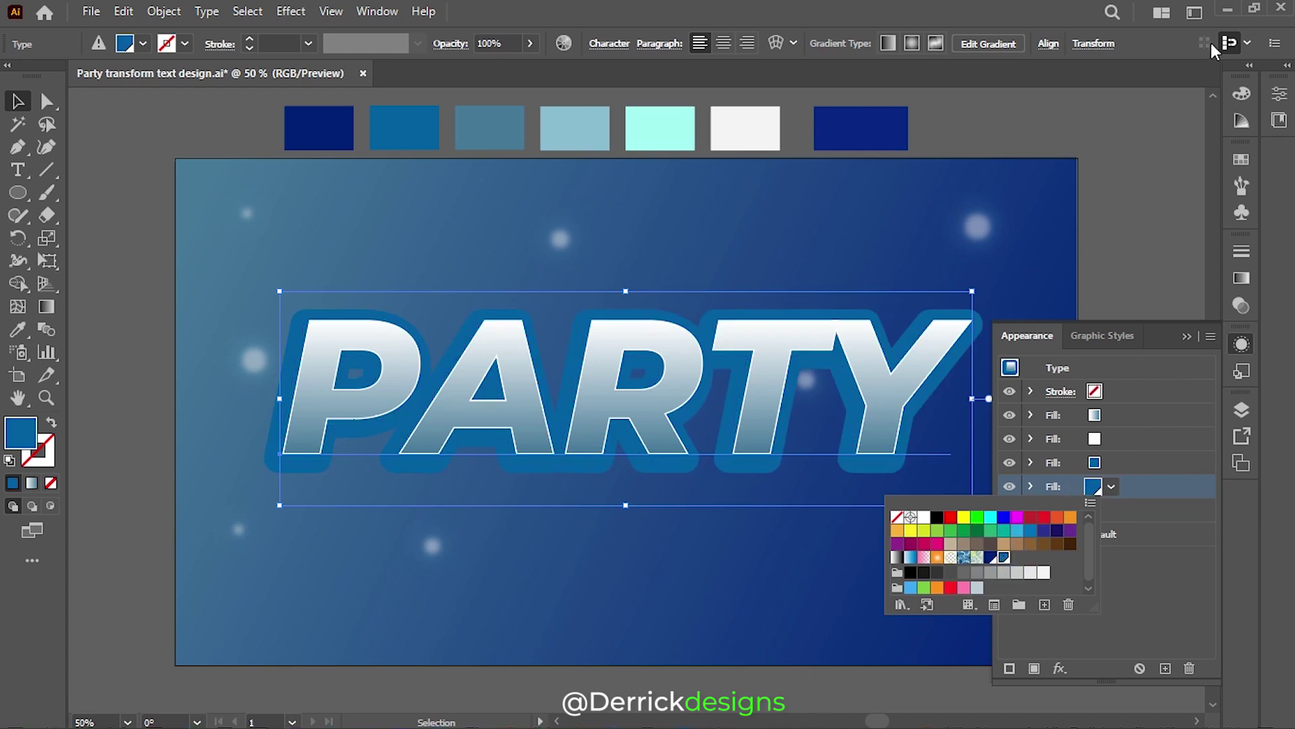
pyautogui.press('Escape')
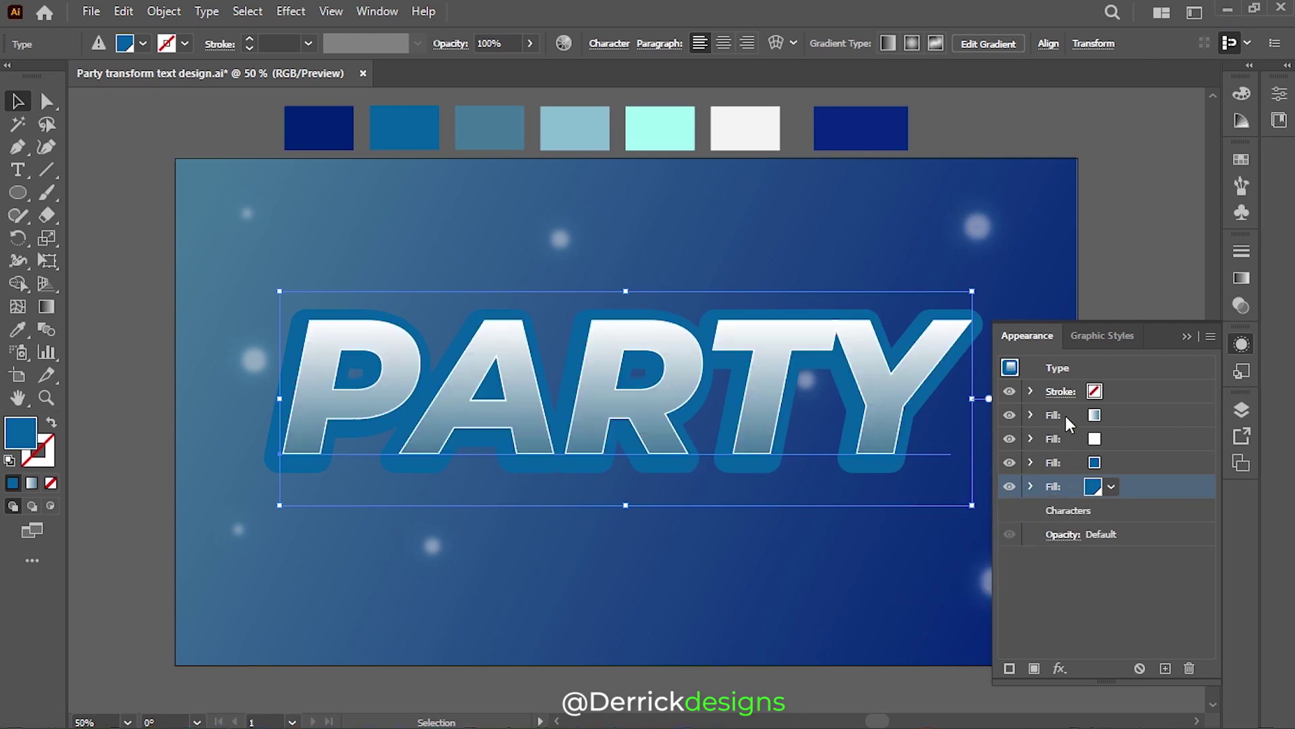
pyautogui.click(1095, 486)
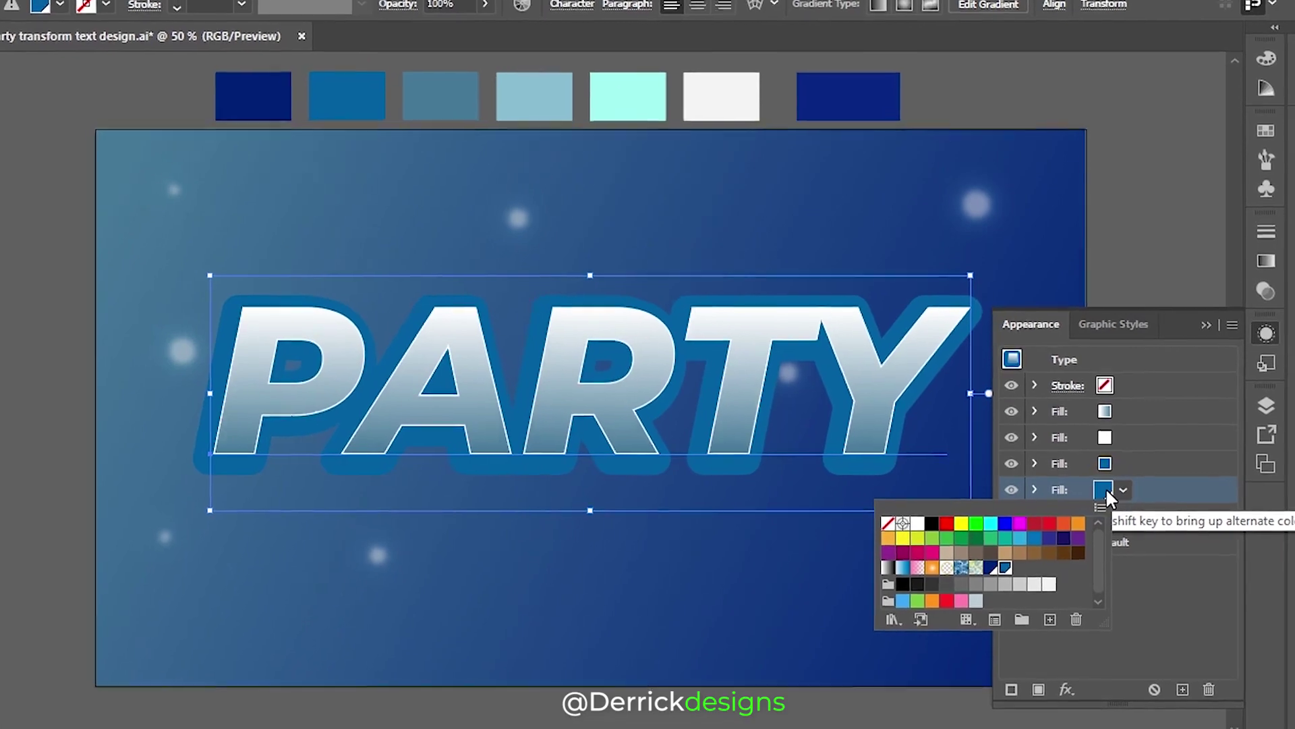
pyautogui.press('Escape')
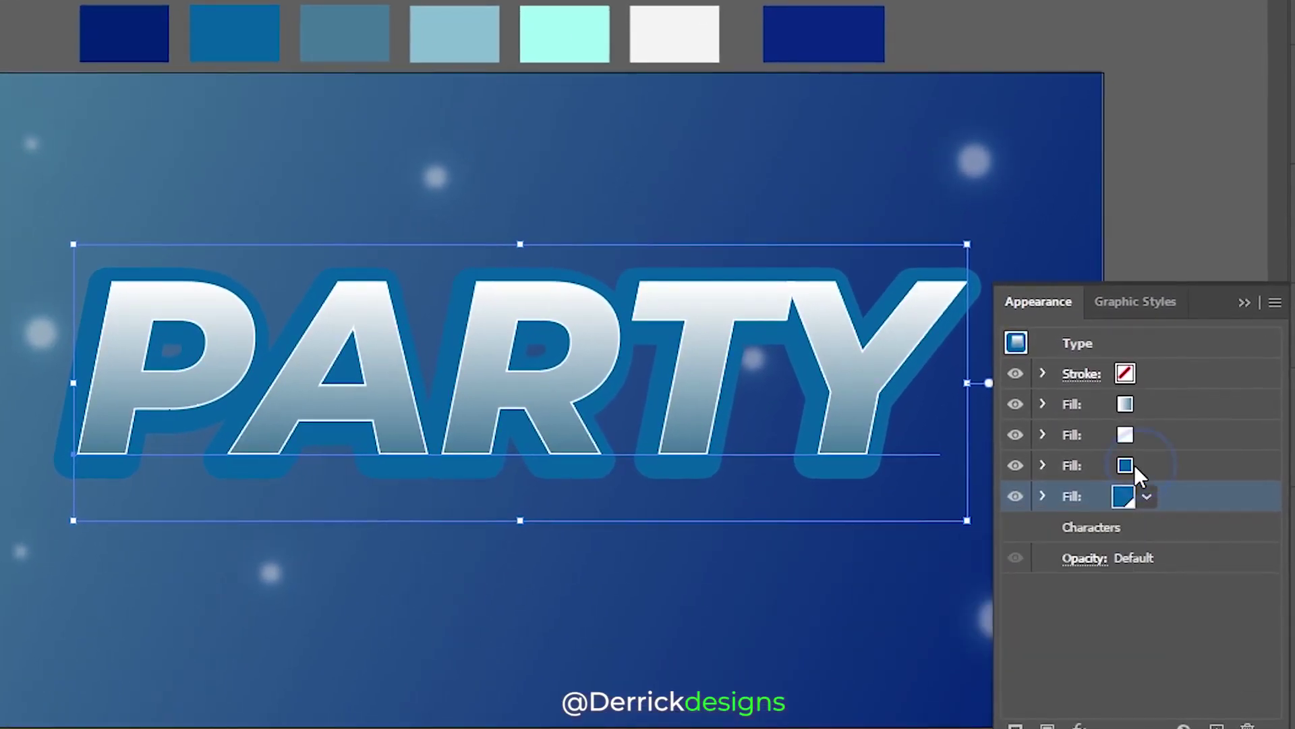
# - Colour the fill above it light blue (R=63 G=169 B=245)
pyautogui.click(1134, 465)
pyautogui.click(1142, 469)
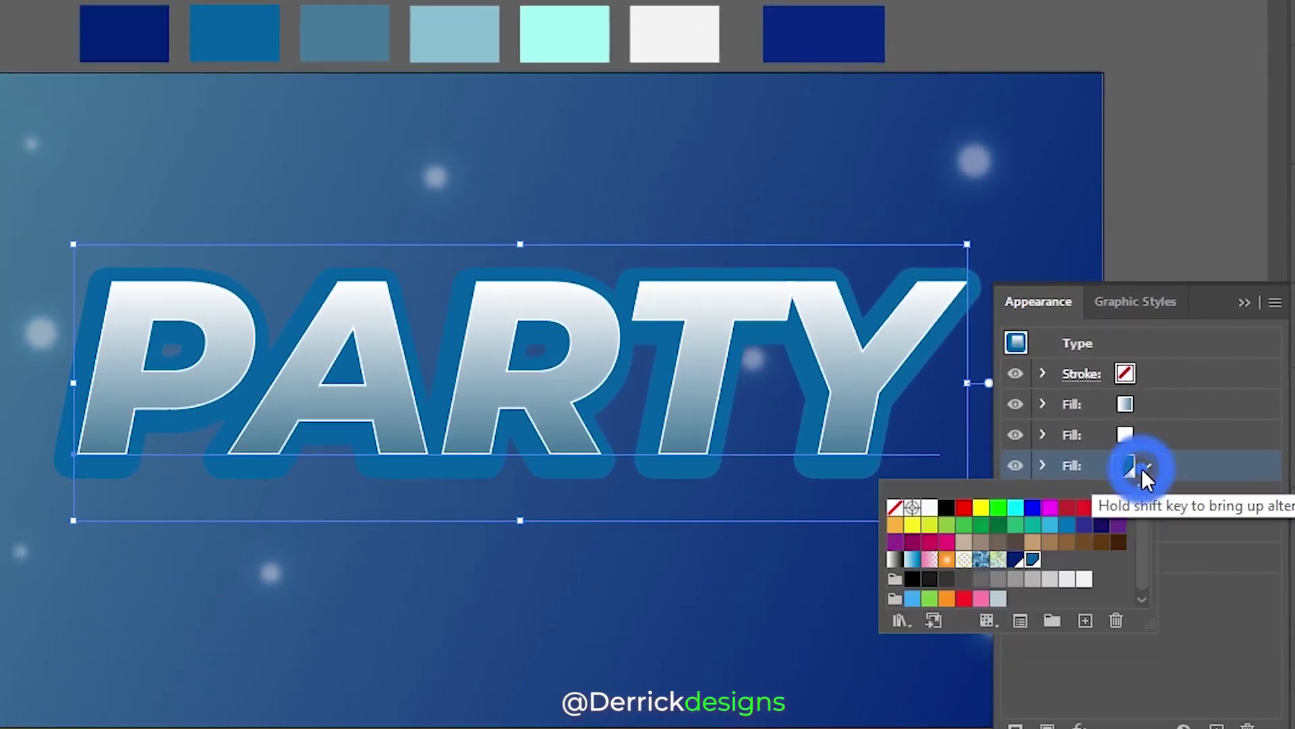
pyautogui.click(913, 597)
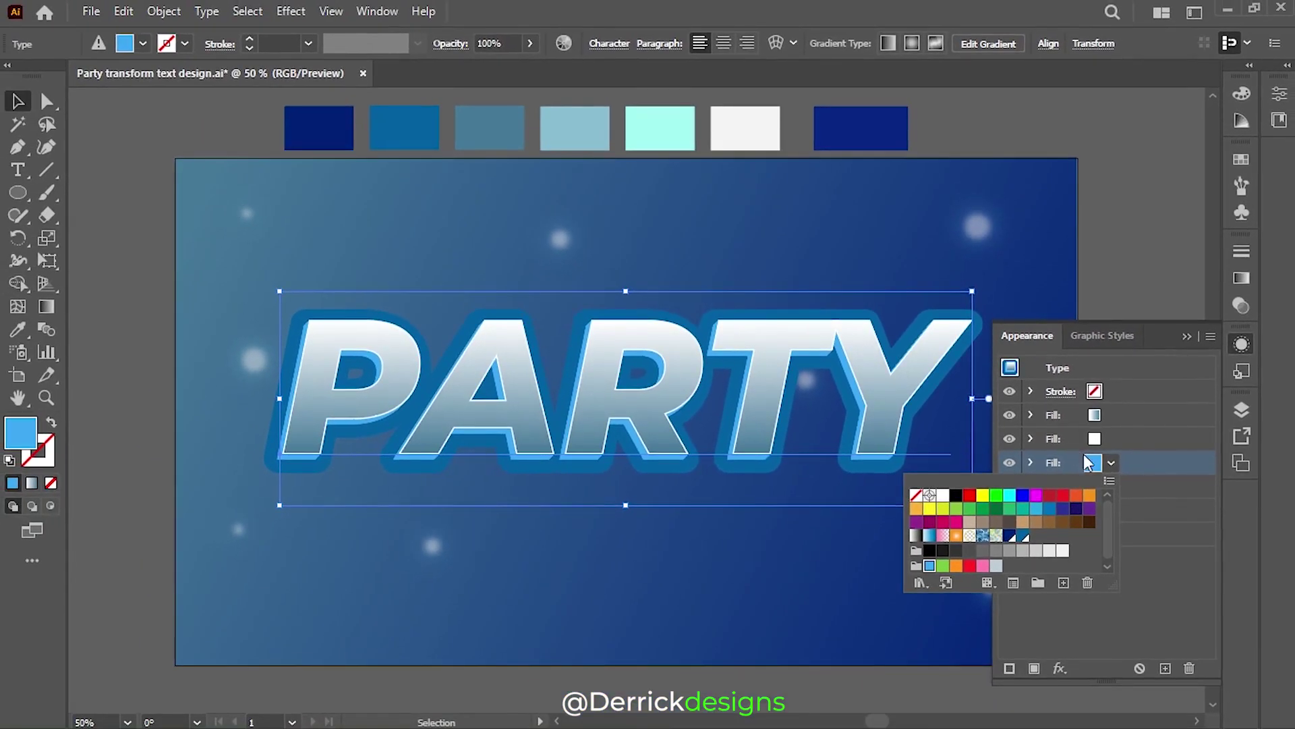
pyautogui.click(1120, 492)
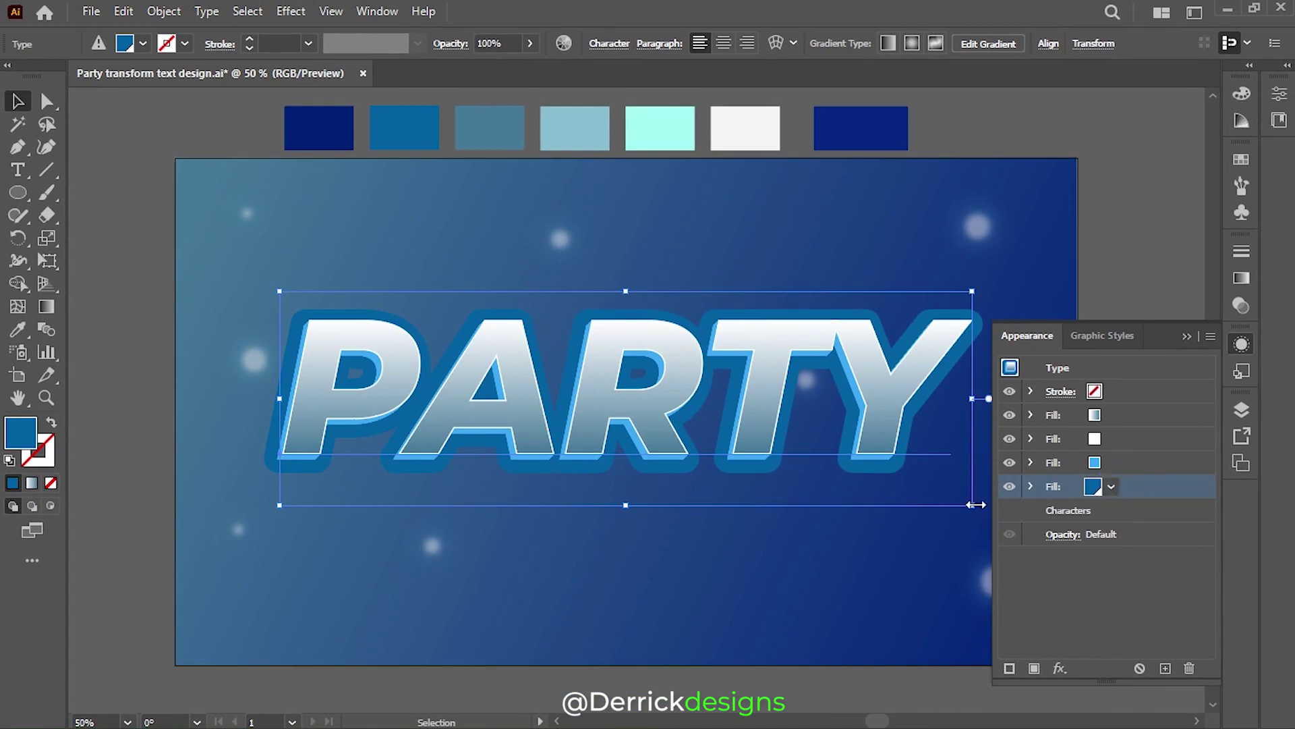
pyautogui.click(46, 307)
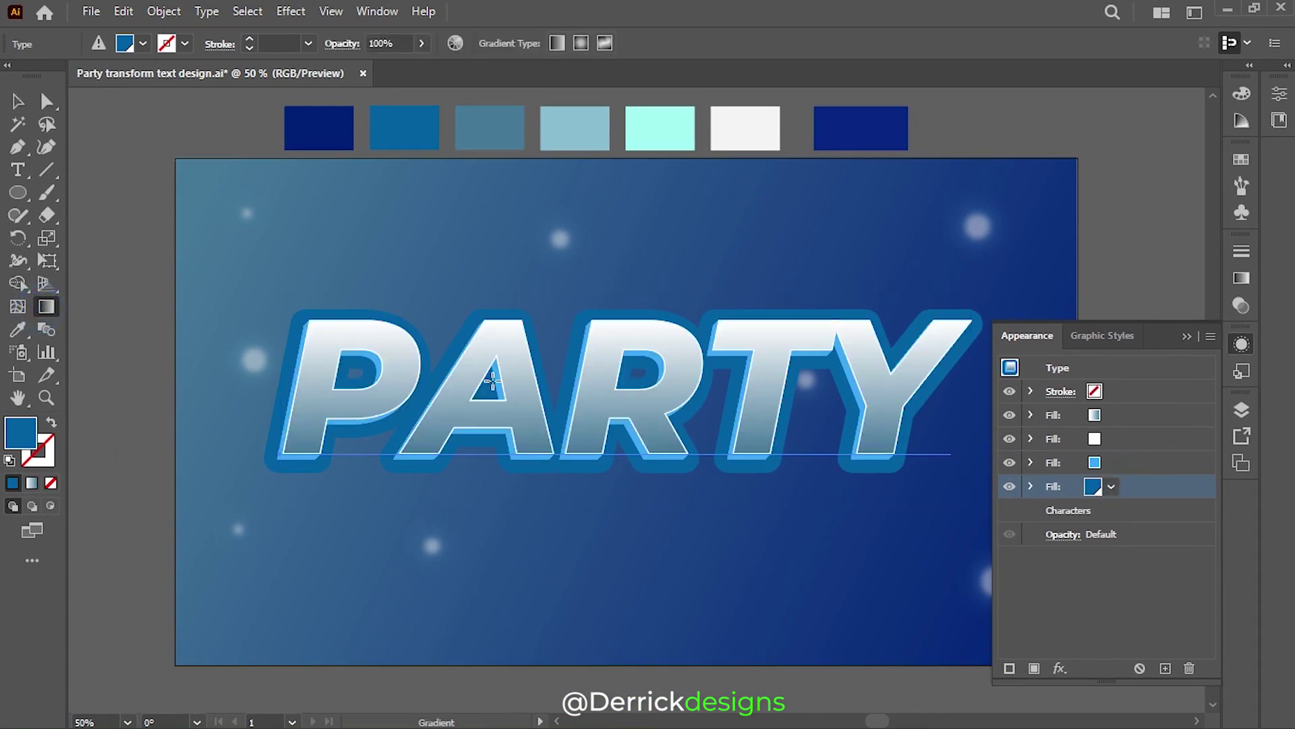
# - Fill the outer outline with a white-to-medium-blue gradient, sampling the blue swatch for the right stop
pyautogui.click(486, 376)
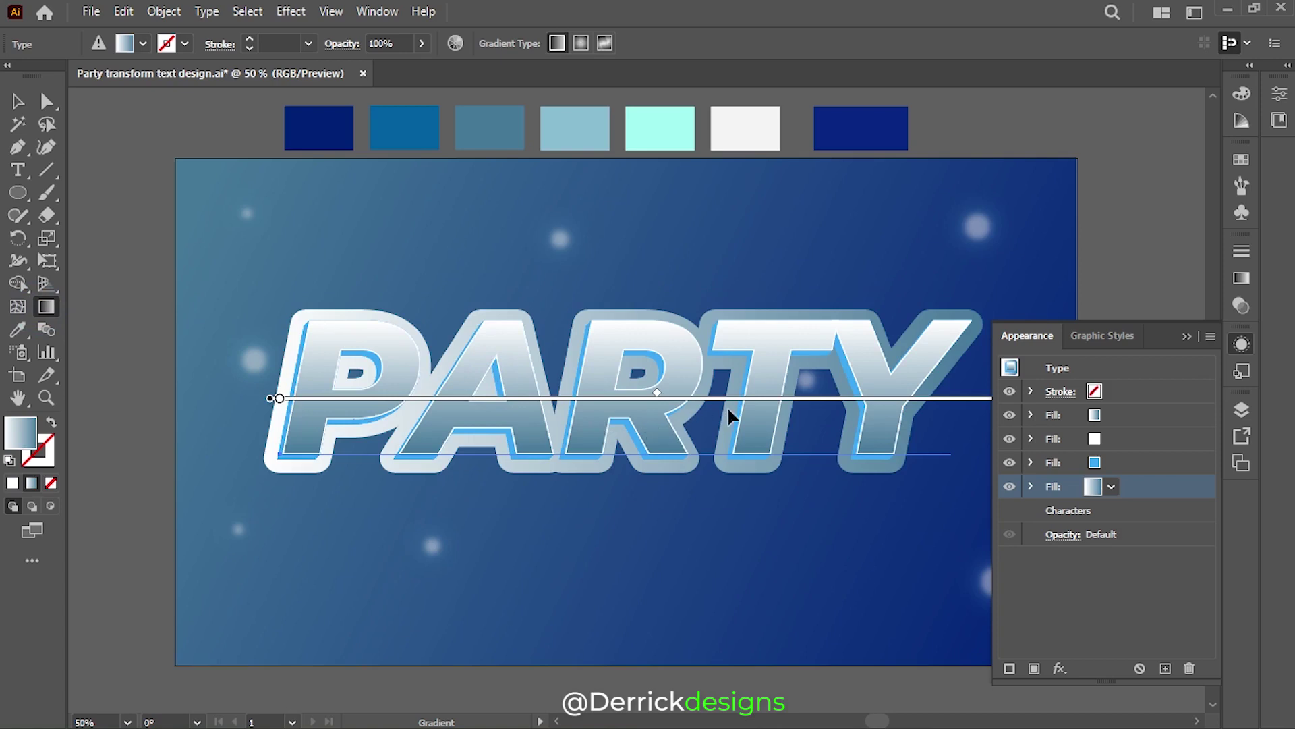
pyautogui.click(1183, 336)
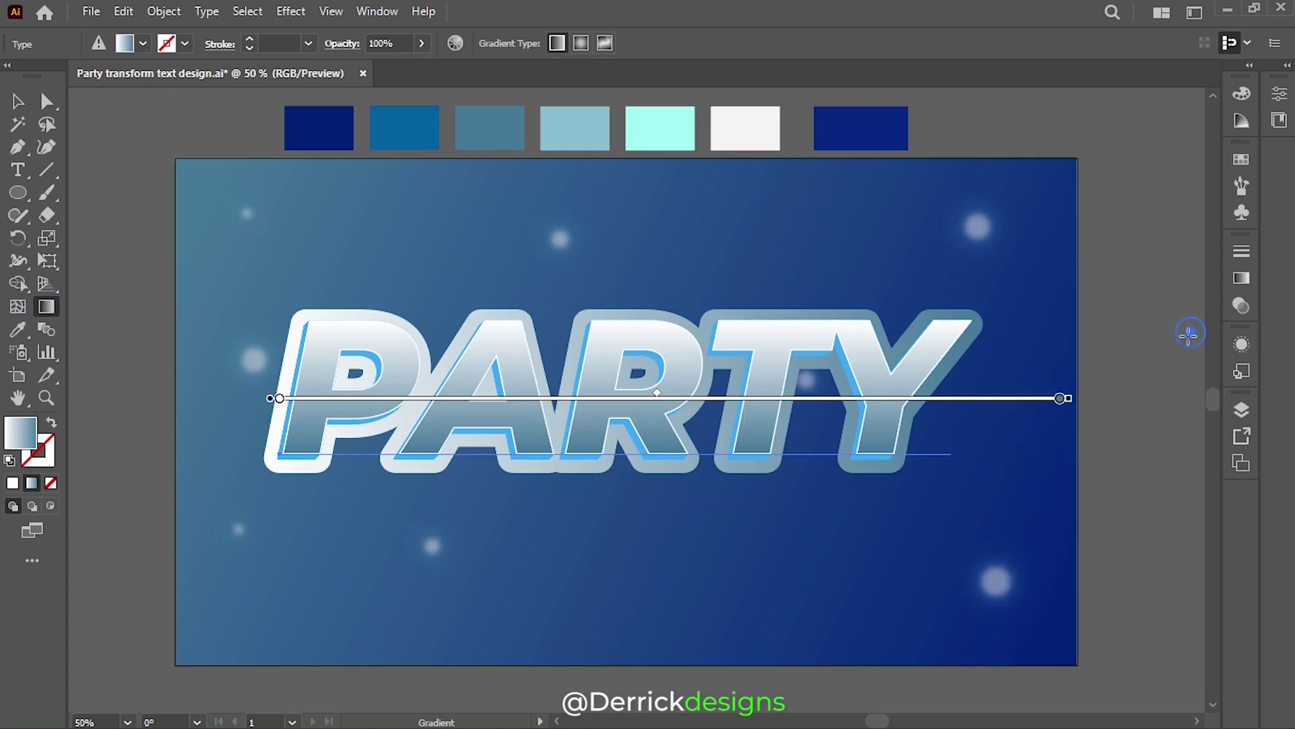
pyautogui.doubleClick(1060, 399)
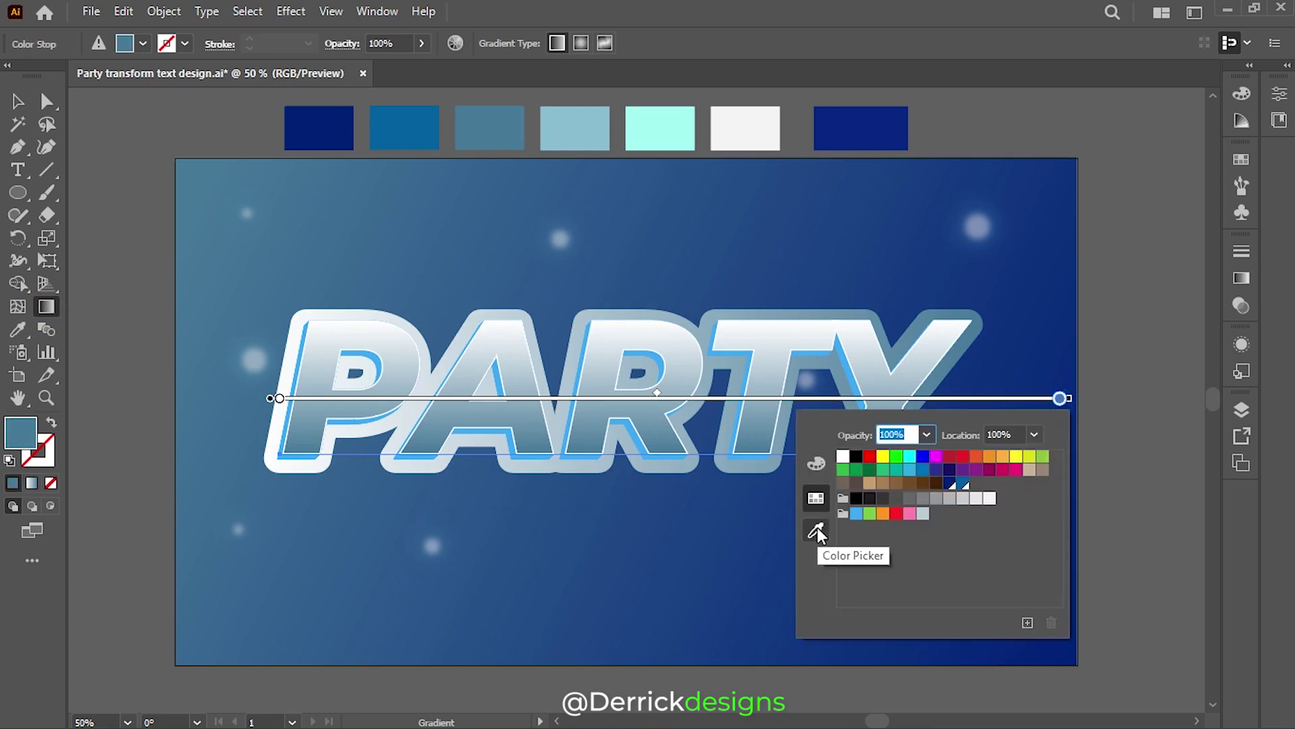
pyautogui.click(816, 528)
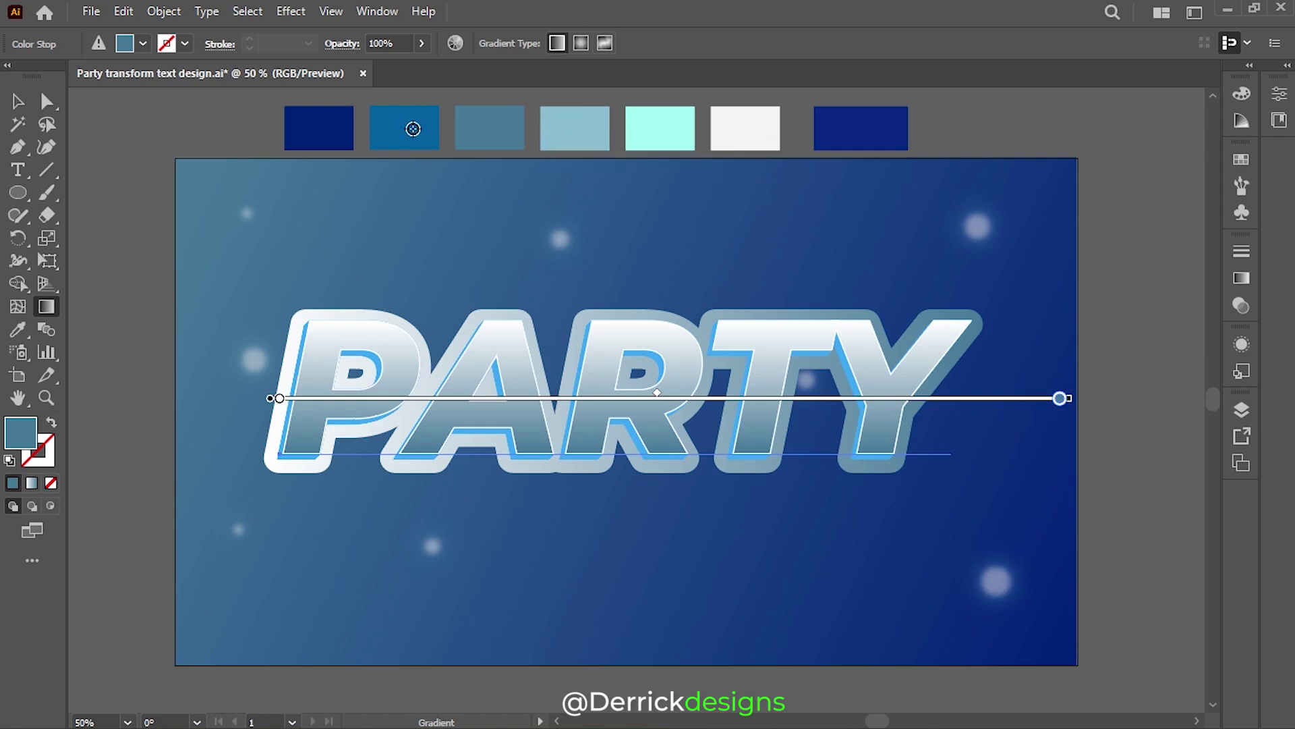
pyautogui.click(413, 128)
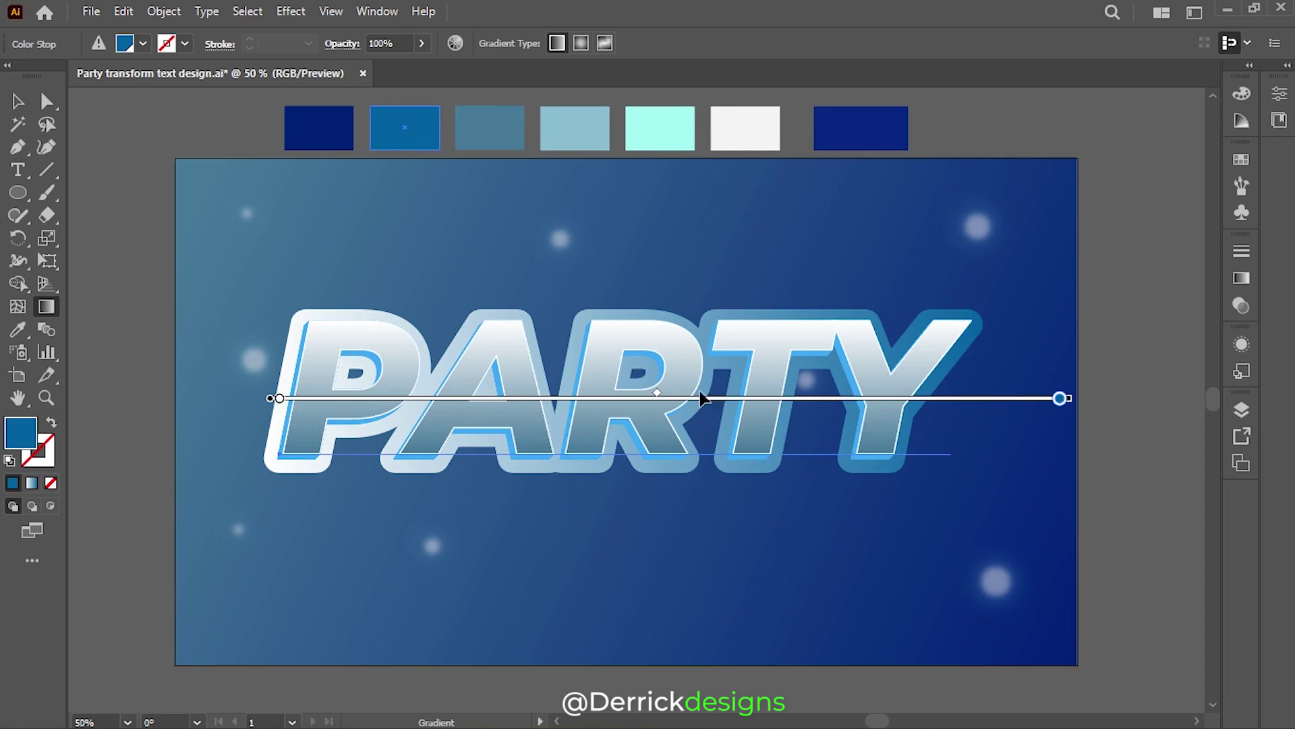
pyautogui.moveTo(658, 398); pyautogui.dragTo(471, 398)
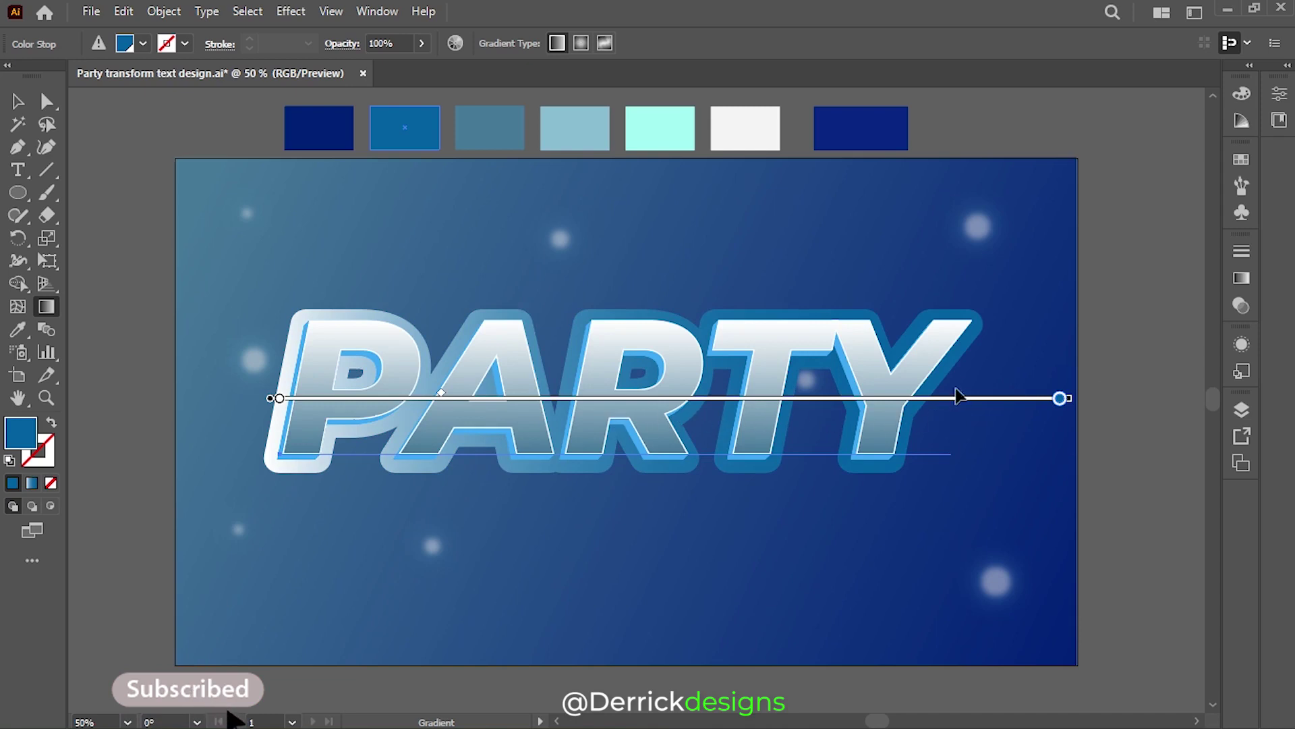
pyautogui.click(1246, 349)
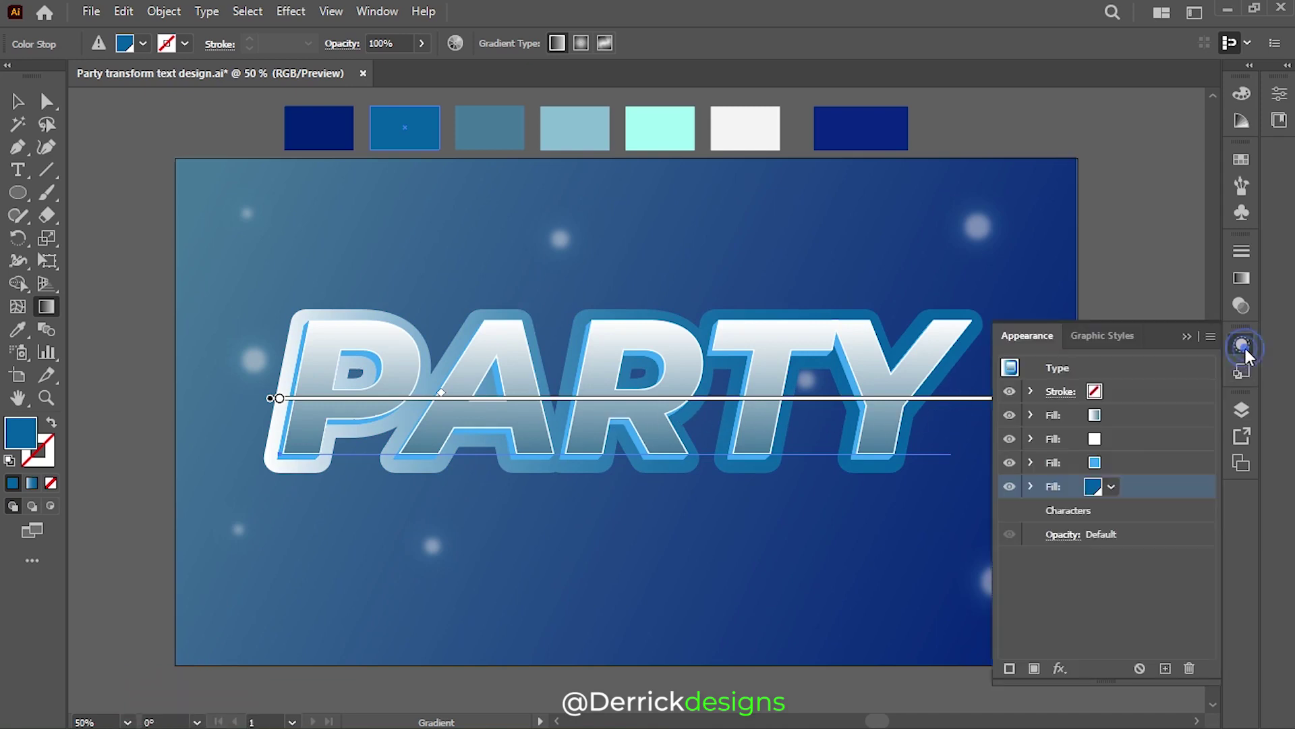
# - Duplicate the gradient outline fill and select its lower copy
pyautogui.click(1165, 667)
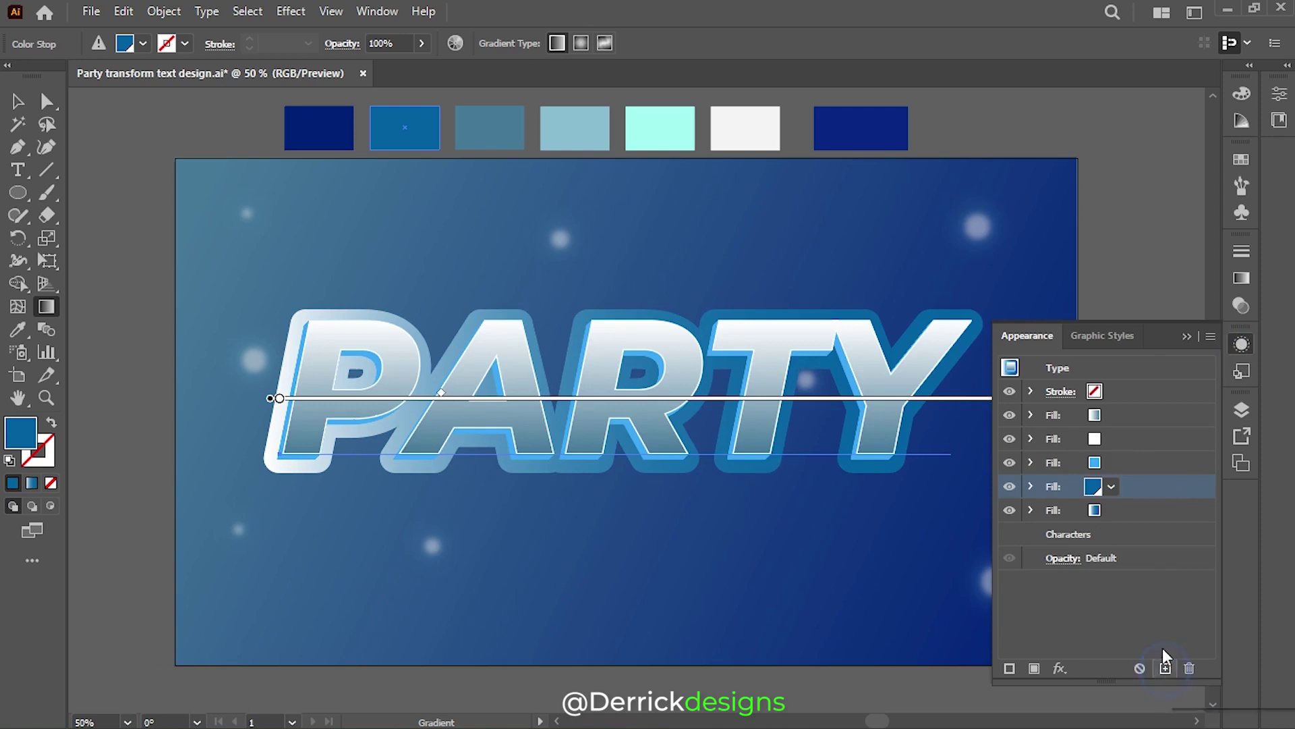
pyautogui.click(1144, 508)
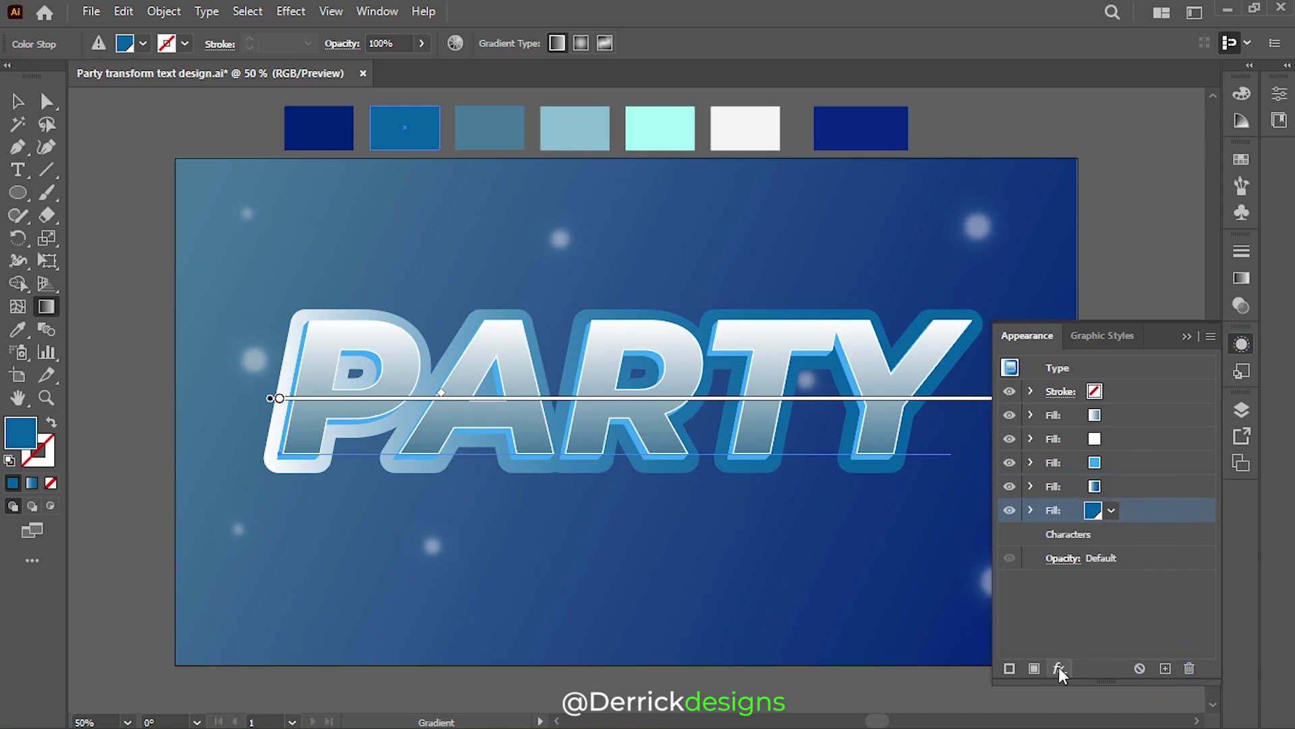
pyautogui.click(18, 101)
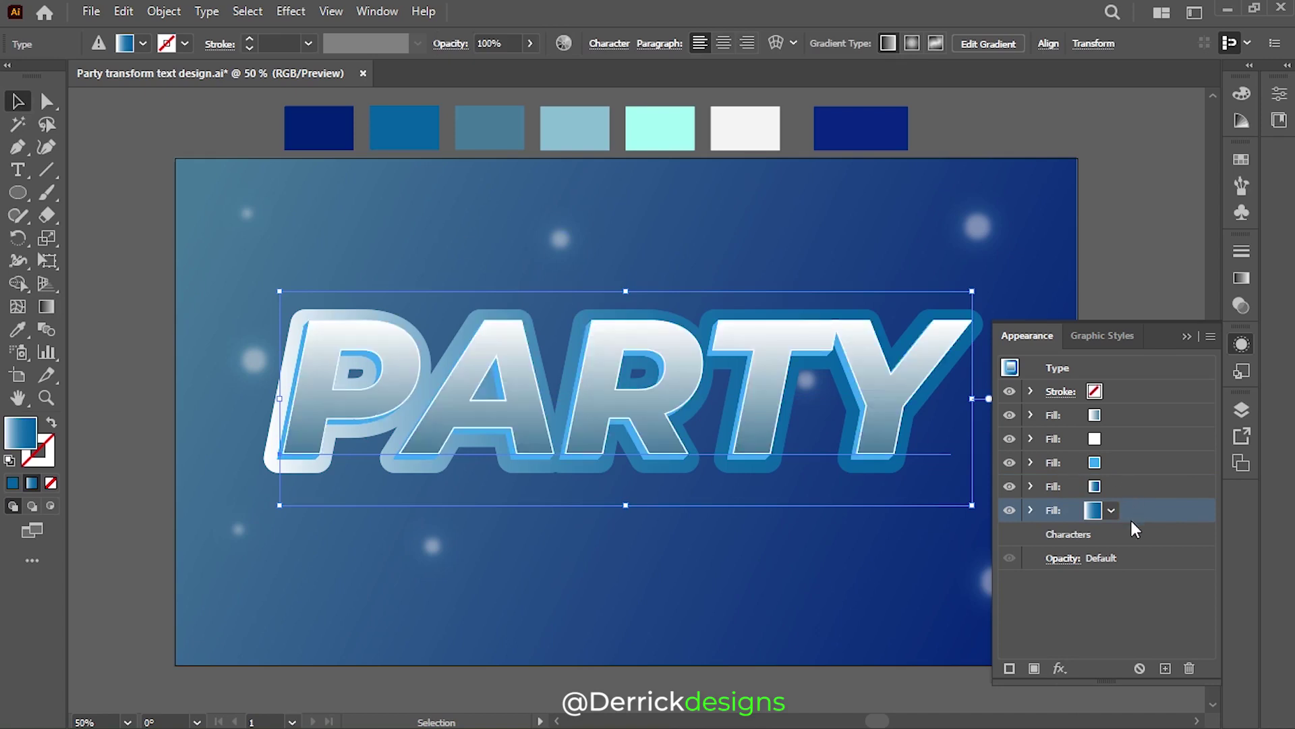
# - Add a Transform to the lower copy moving -0.2 px and 0.2 px, with 50 copies
pyautogui.click(1059, 668)
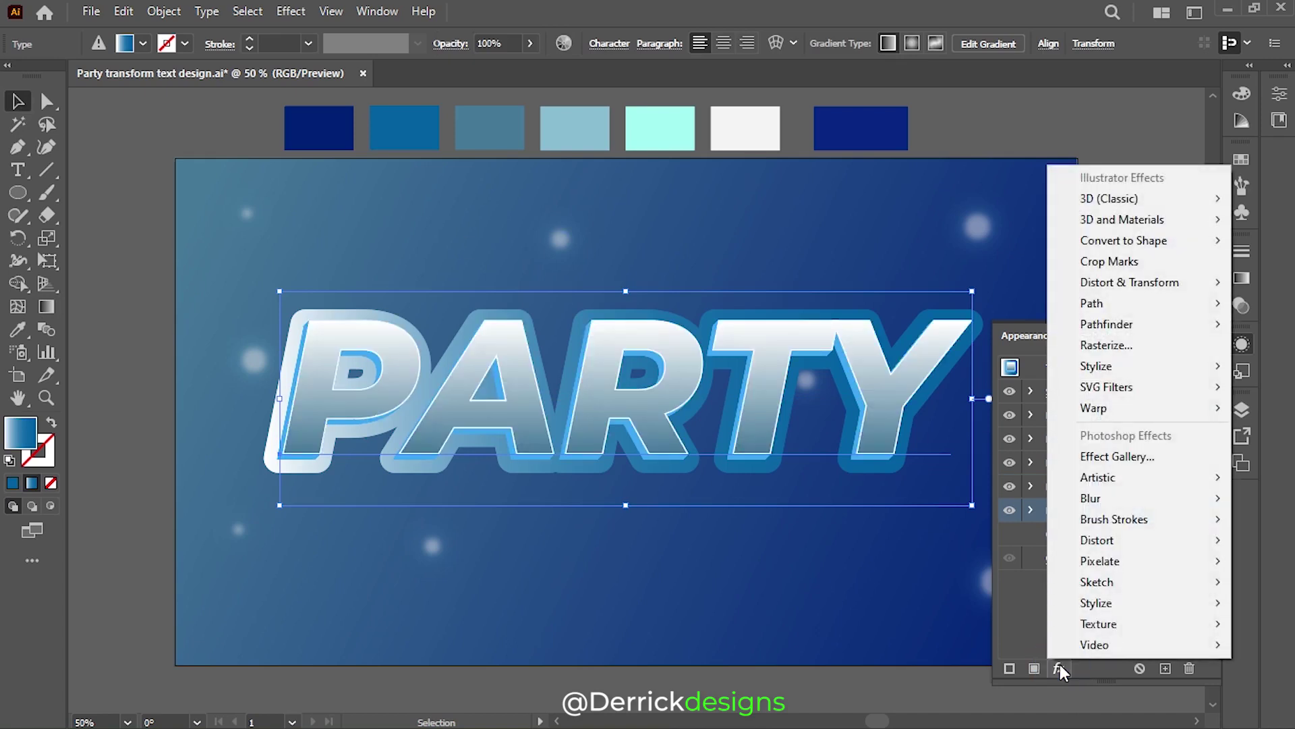
pyautogui.moveTo(1128, 282)
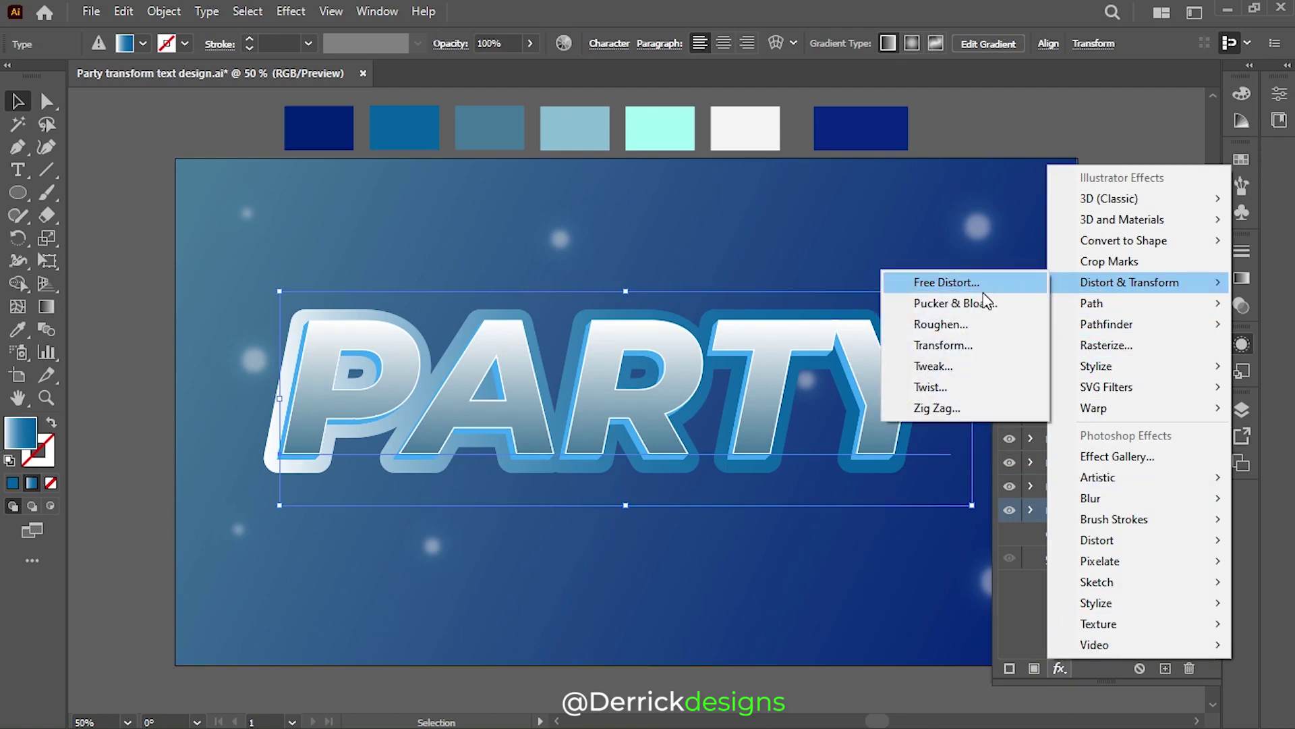
pyautogui.click(962, 344)
pyautogui.click(759, 405)
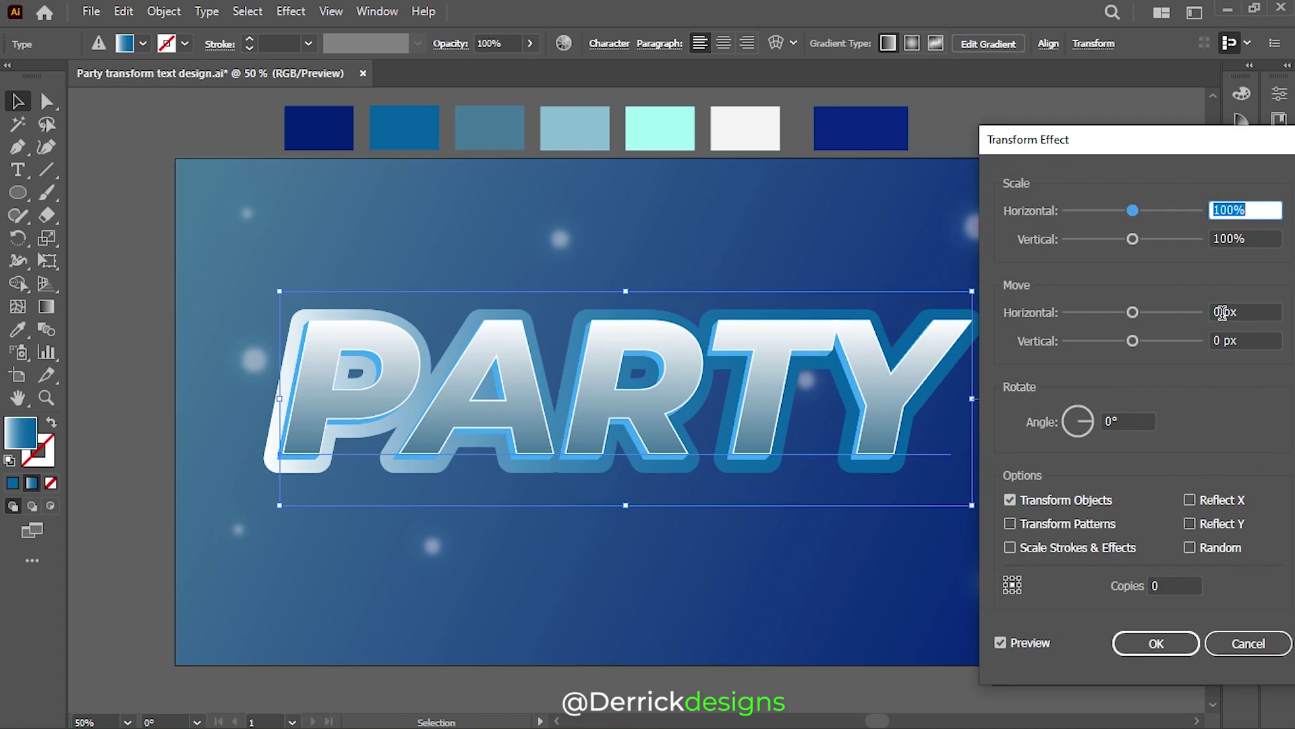
pyautogui.doubleClick(1223, 311)
pyautogui.write('-0.2')
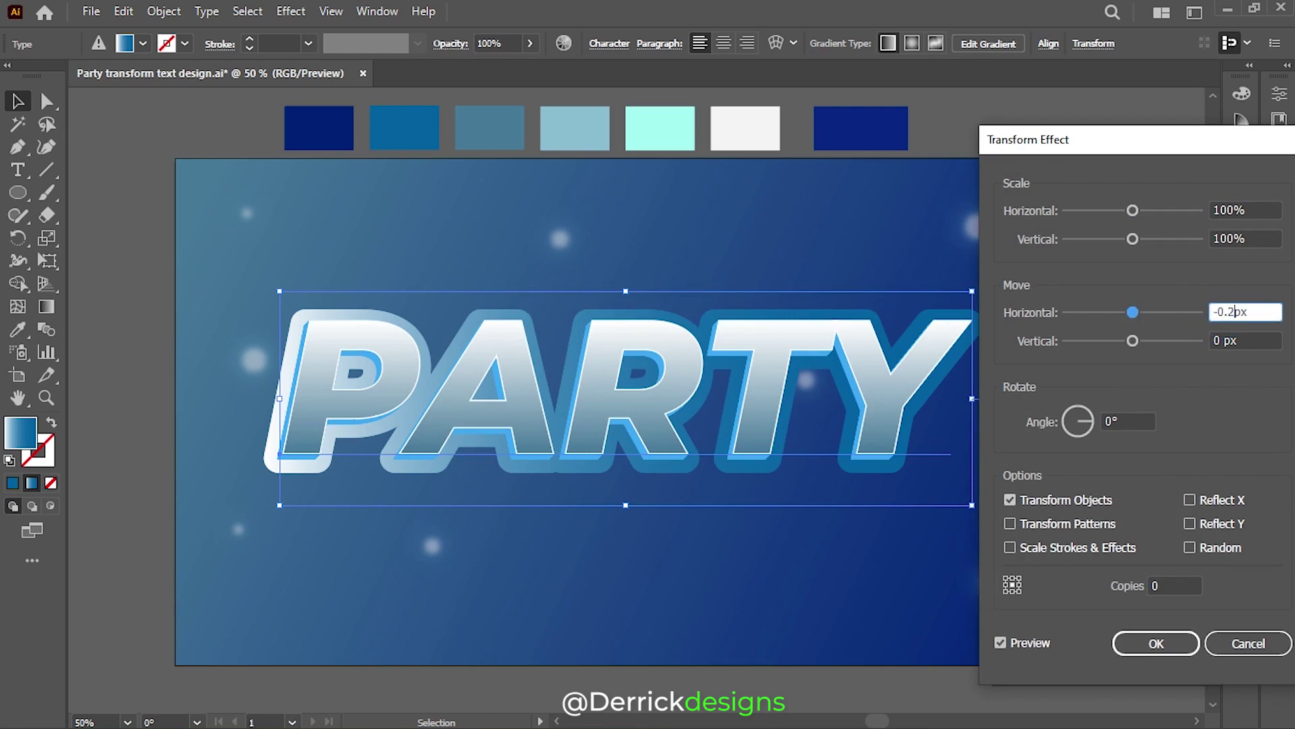
pyautogui.click(1216, 341)
pyautogui.write('.2')
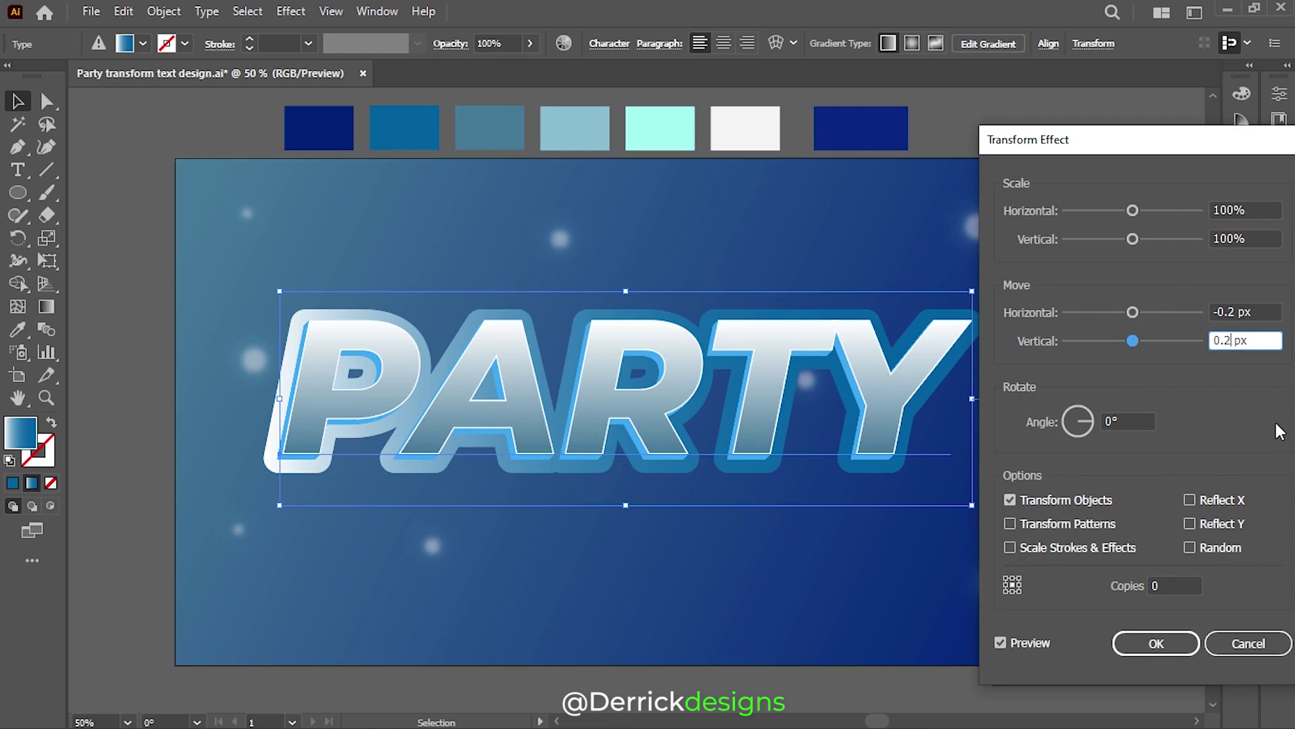
pyautogui.click(1166, 592)
pyautogui.write('5')
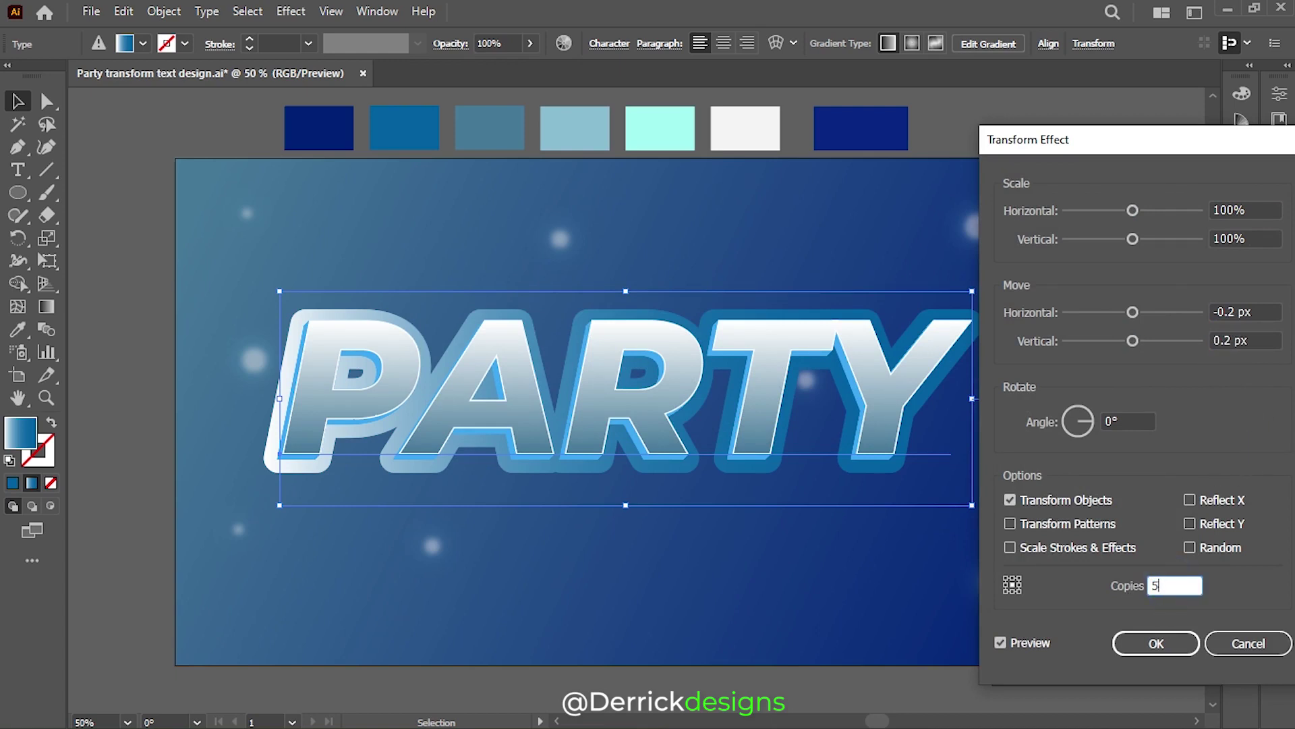
pyautogui.write('0')
pyautogui.click(1156, 643)
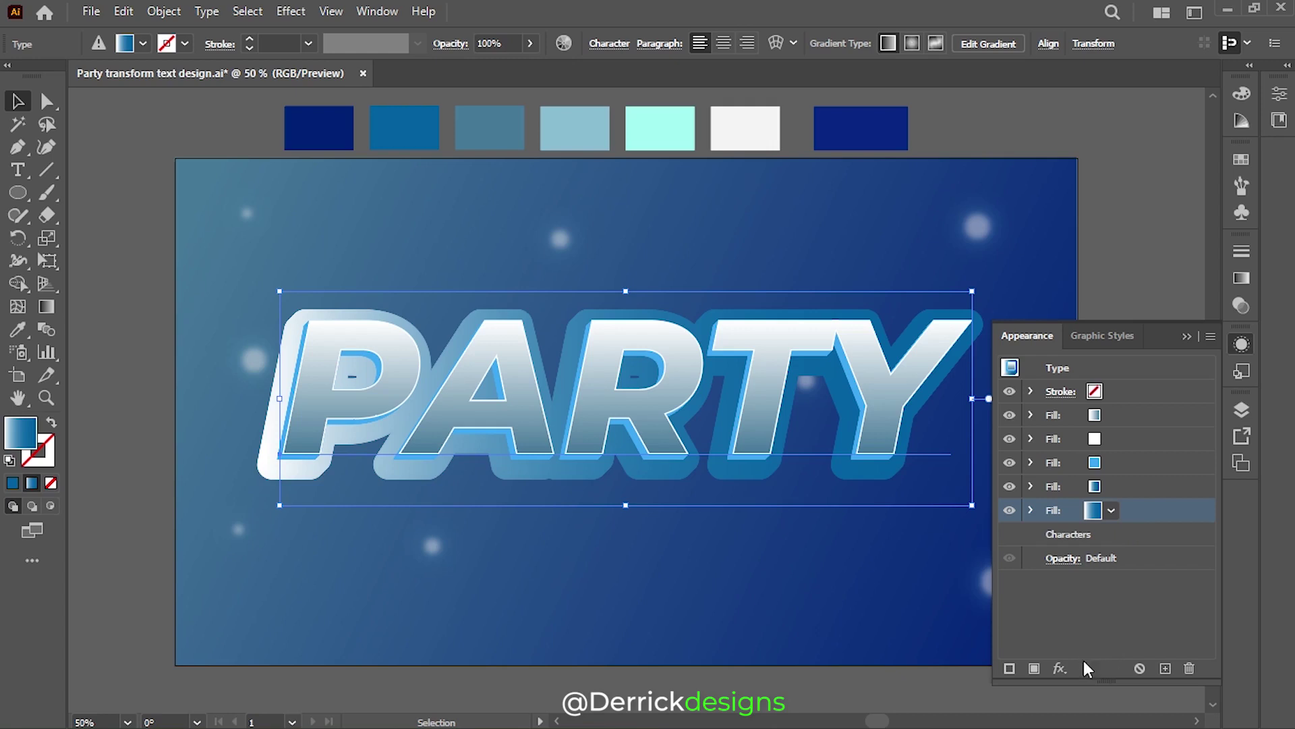
# - Give the gradient fill a drop shadow with X -9, Y 16 and 8 px blur
pyautogui.click(1060, 668)
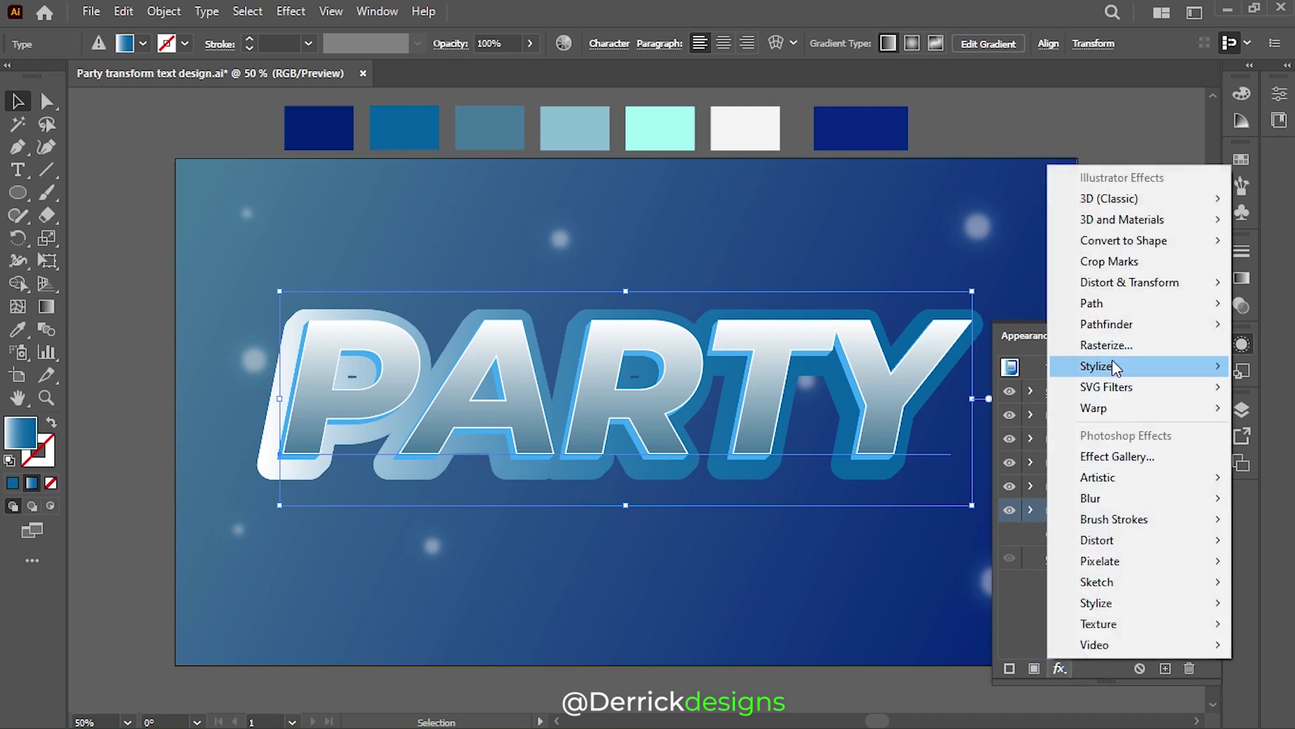
pyautogui.moveTo(1096, 366)
pyautogui.click(993, 366)
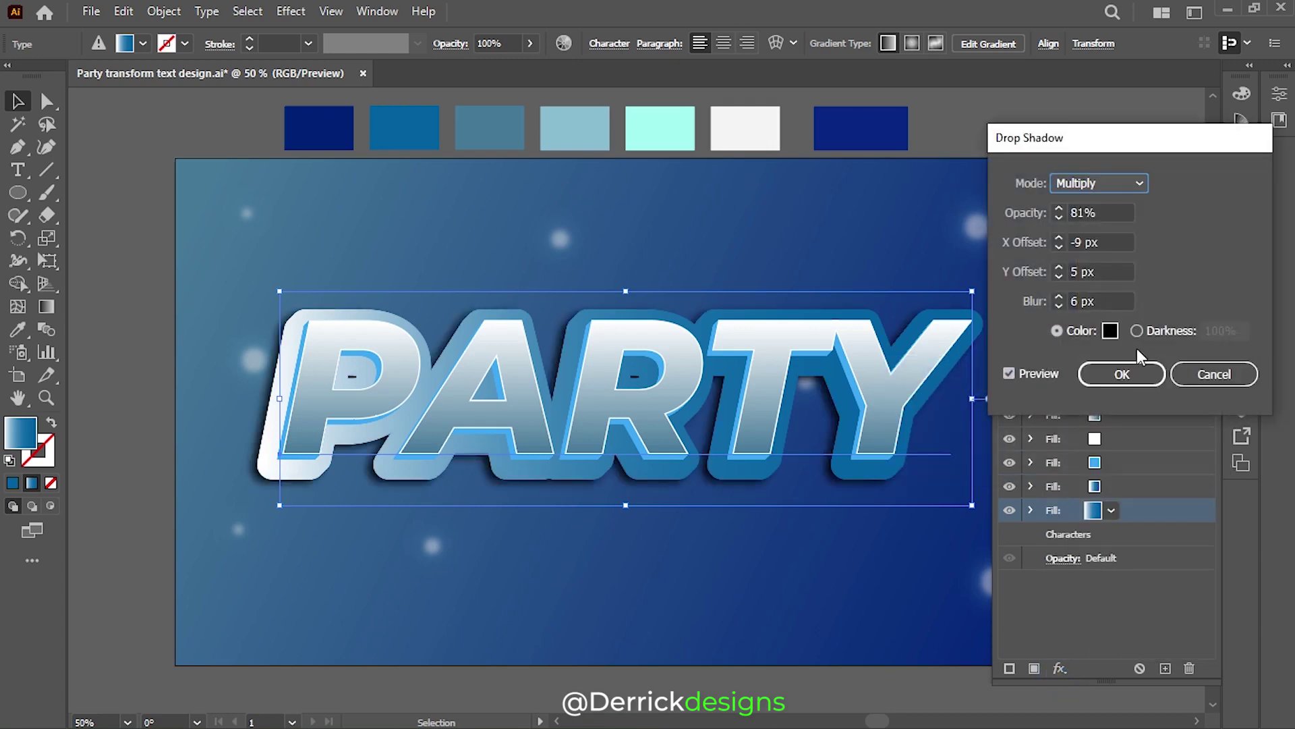
pyautogui.click(1080, 271)
pyautogui.press('Up')
pyautogui.press('Up')
pyautogui.press('Up')
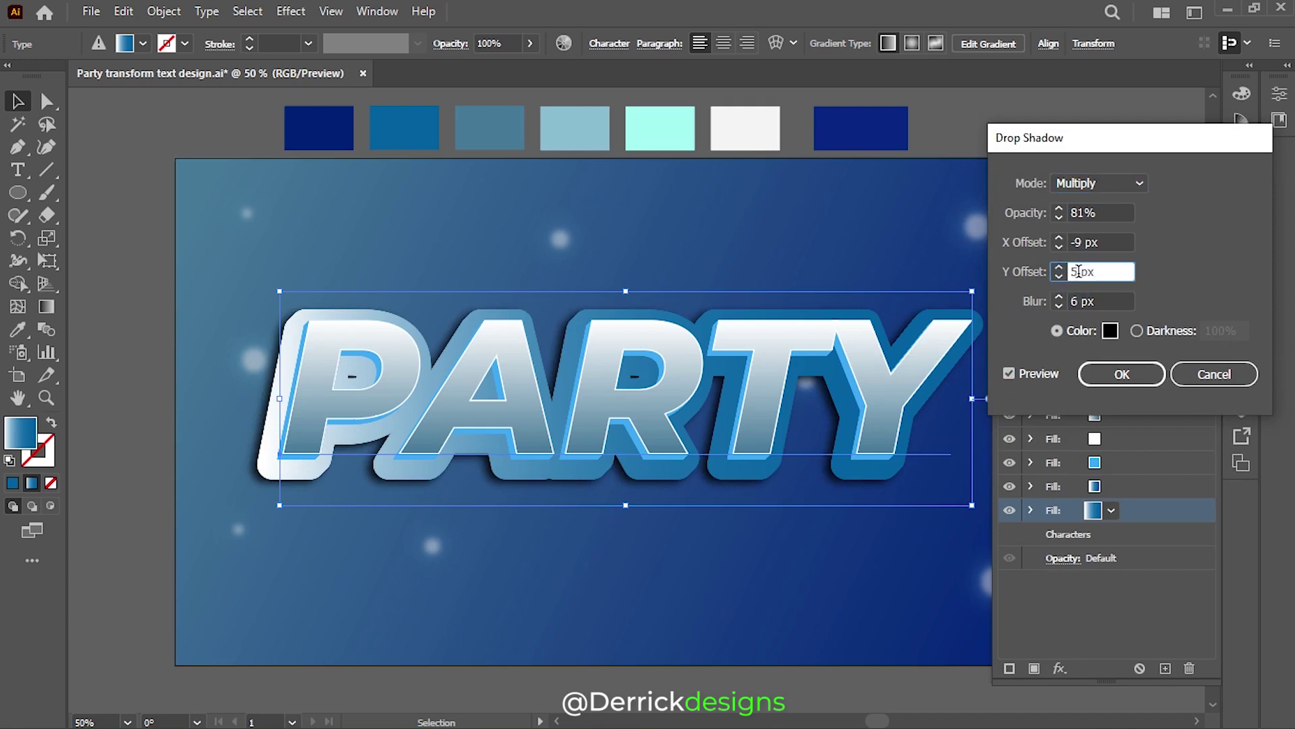
pyautogui.press('Up')
pyautogui.click(1078, 299)
pyautogui.press('Up')
pyautogui.press('Up')
pyautogui.press('Up')
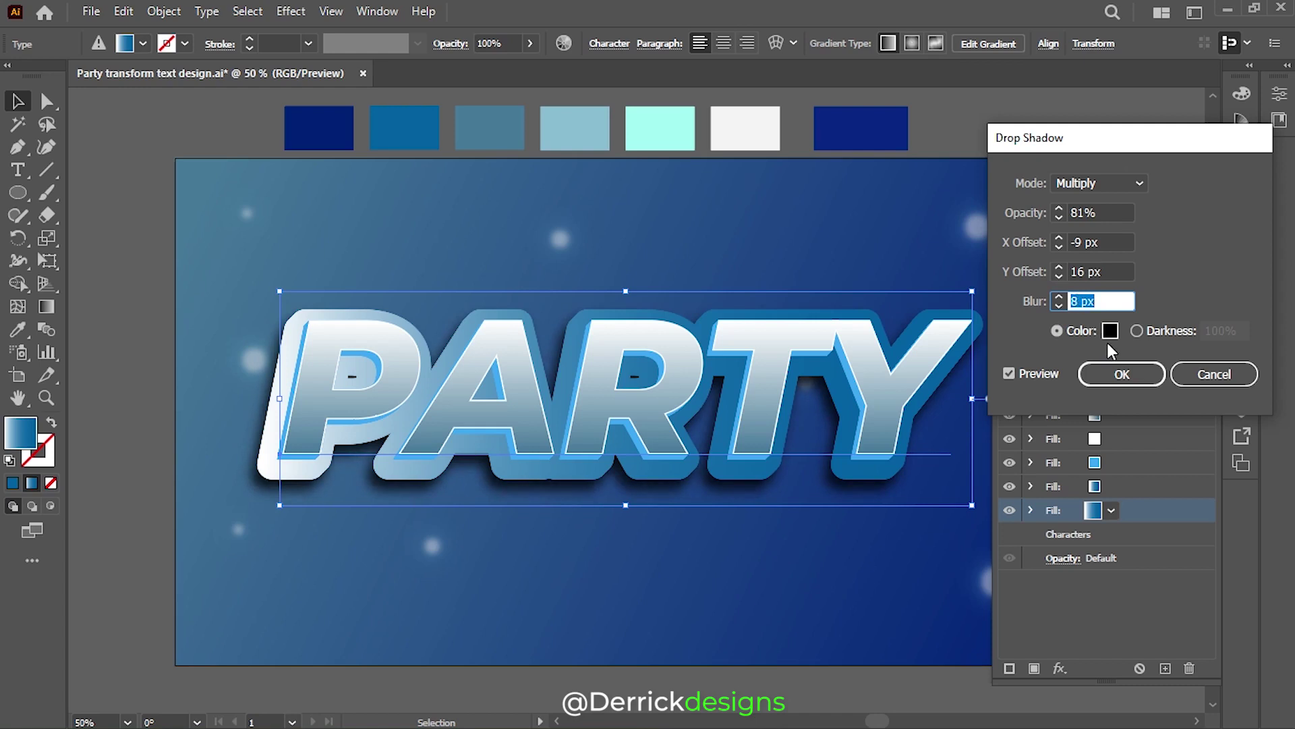
pyautogui.click(1127, 376)
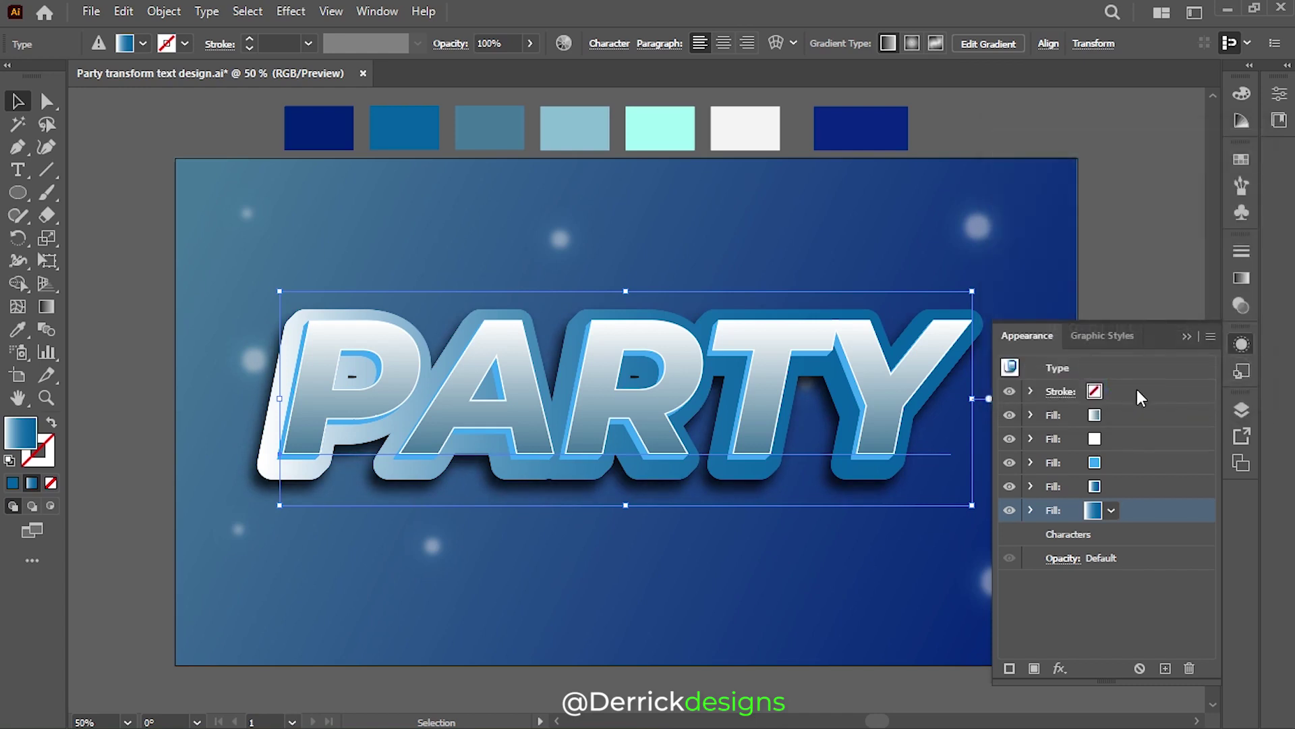
# - Give the light-blue fill a drop shadow with X -10 and Y 14
pyautogui.click(1120, 459)
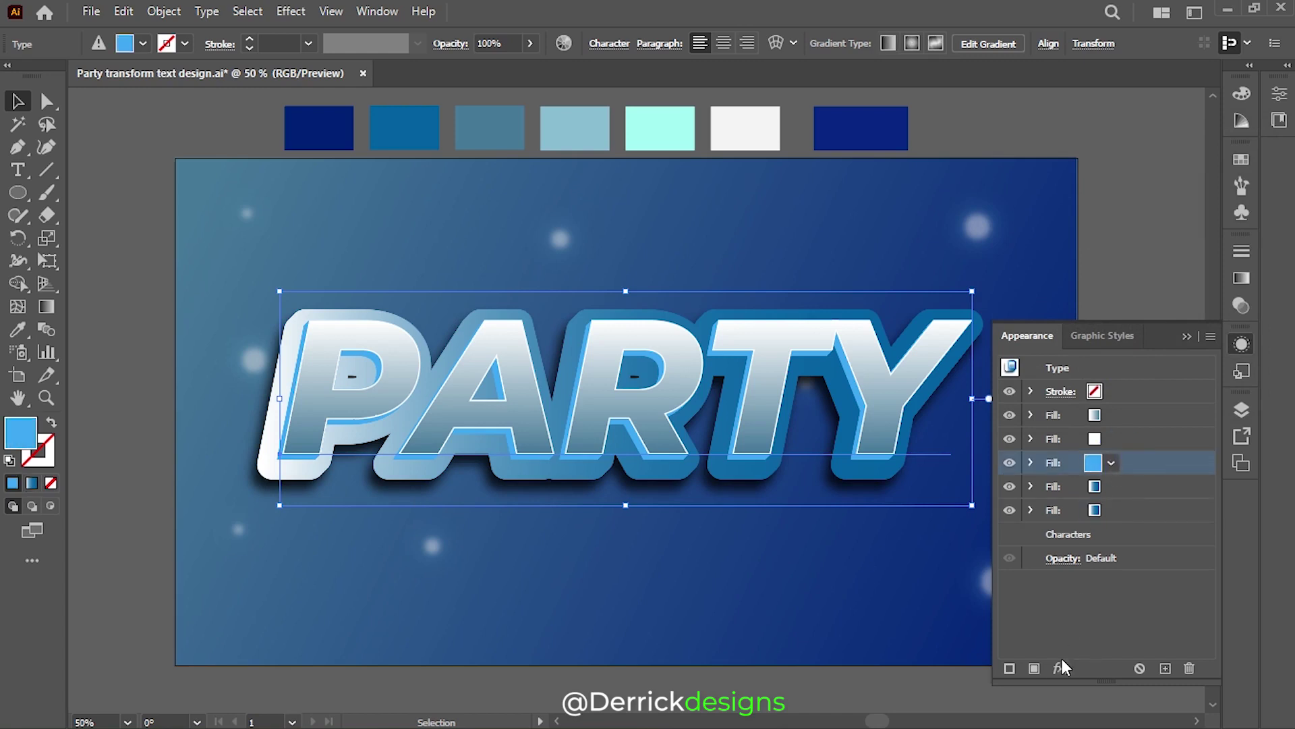
pyautogui.click(1062, 660)
pyautogui.click(1025, 370)
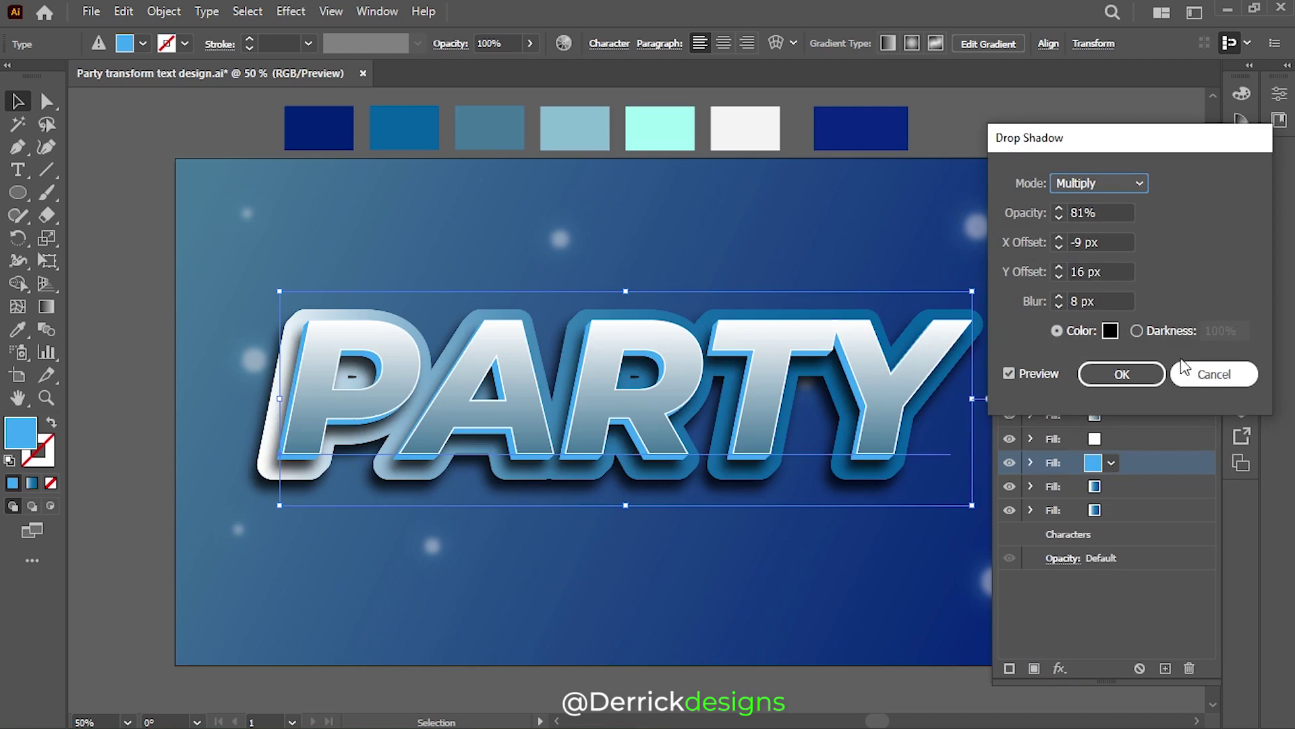
pyautogui.click(1088, 272)
pyautogui.press('Down')
pyautogui.press('Down')
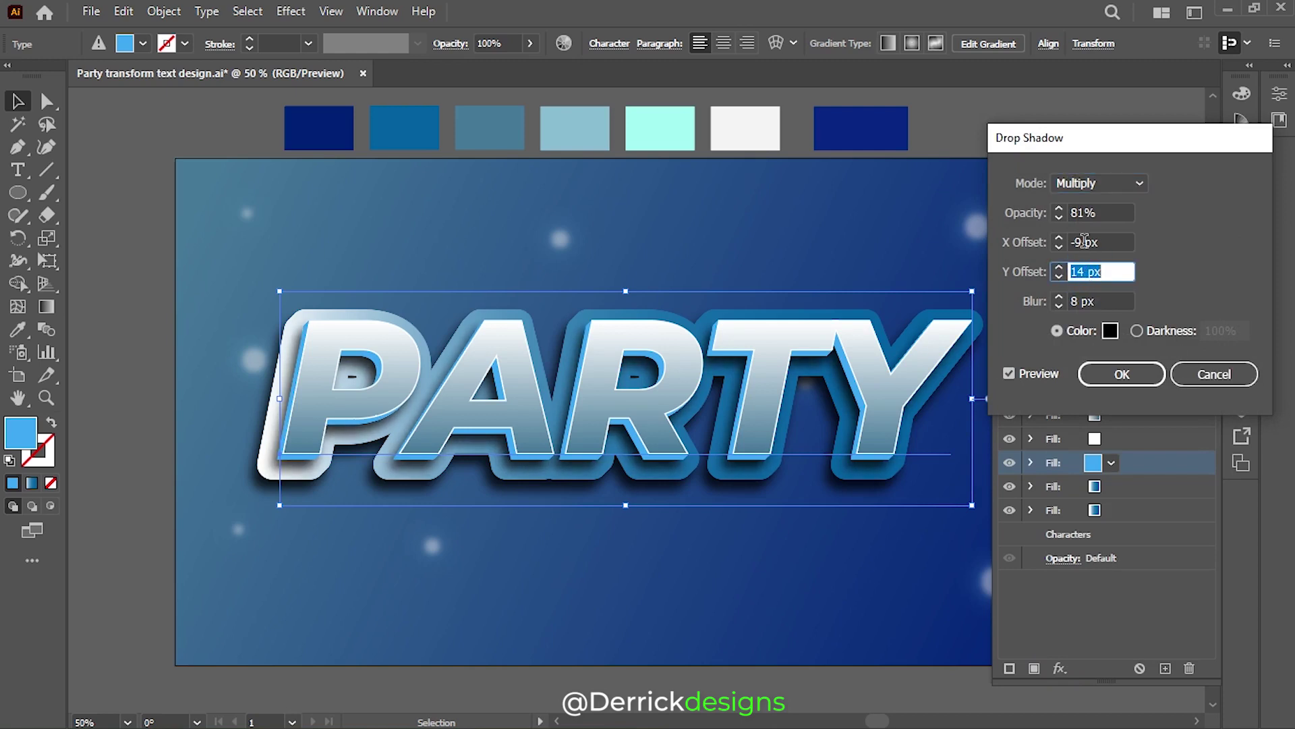
pyautogui.click(1083, 241)
pyautogui.press('Up')
pyautogui.press('Up')
pyautogui.press('Up')
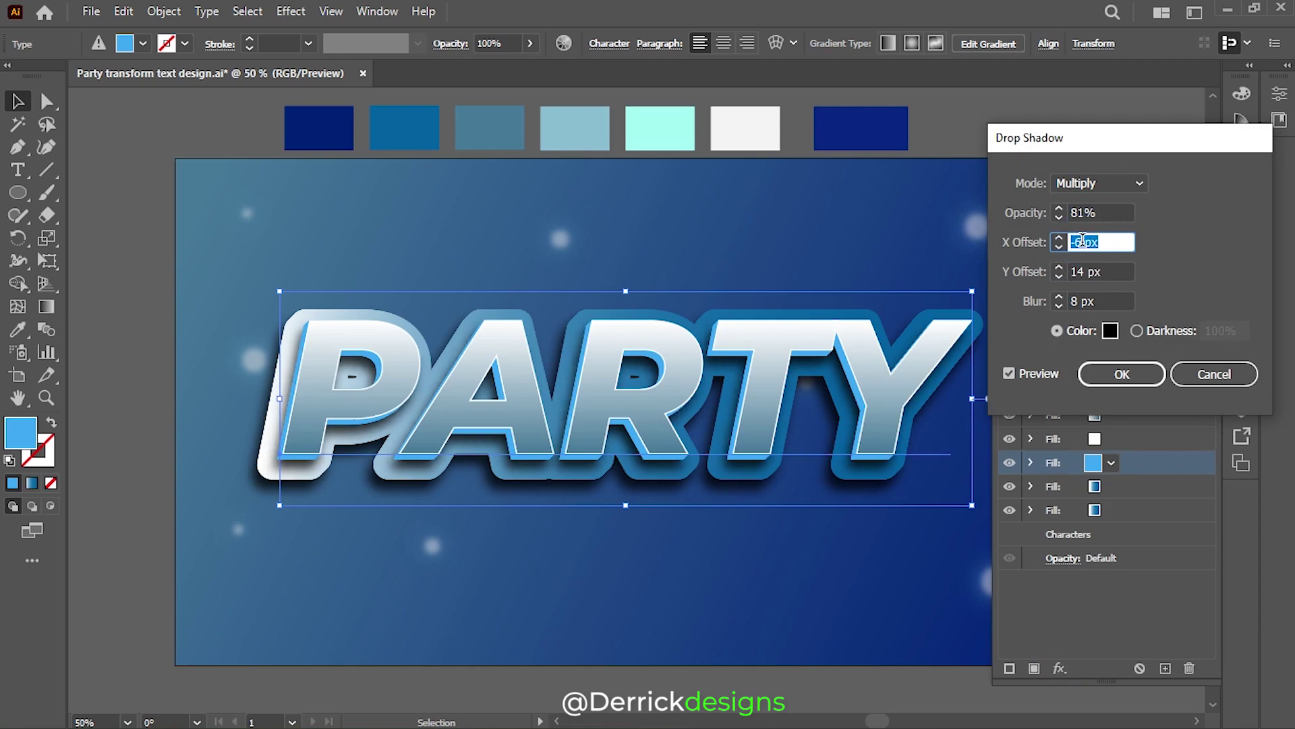
pyautogui.press('Down')
pyautogui.press('Down')
pyautogui.press('Down')
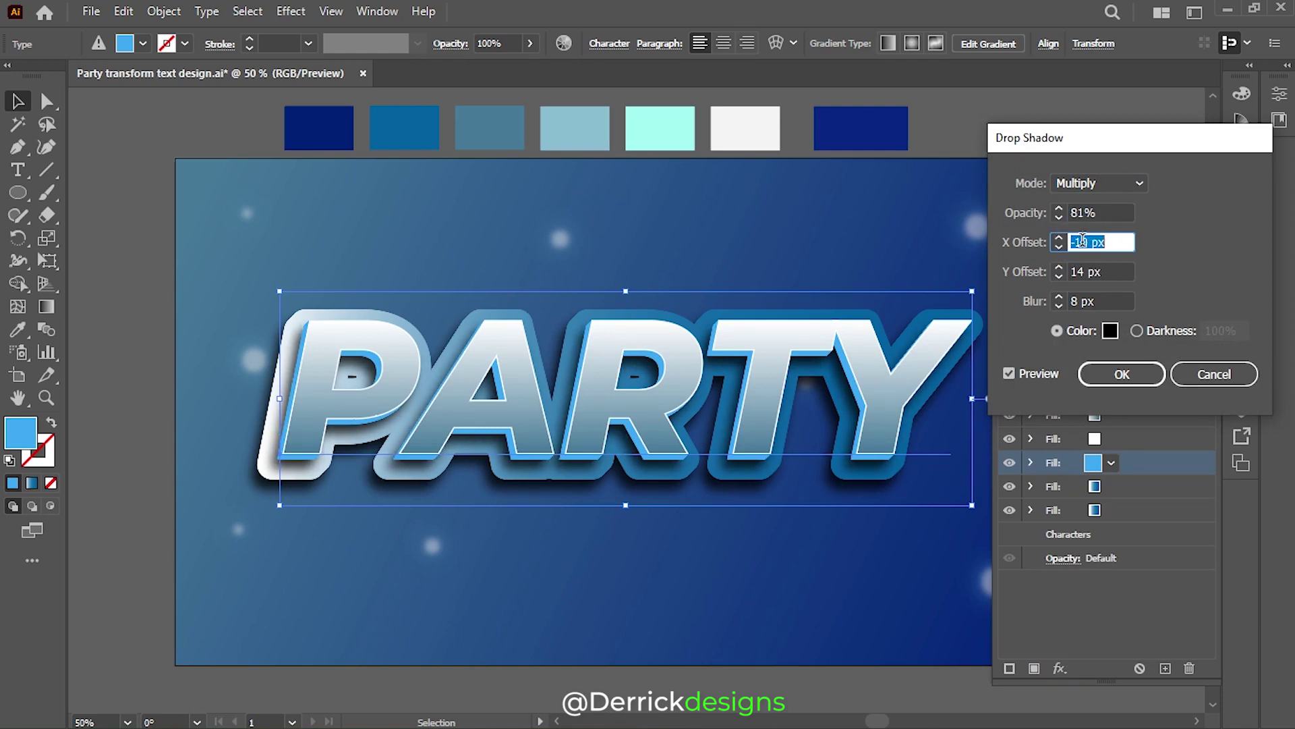
pyautogui.click(1117, 375)
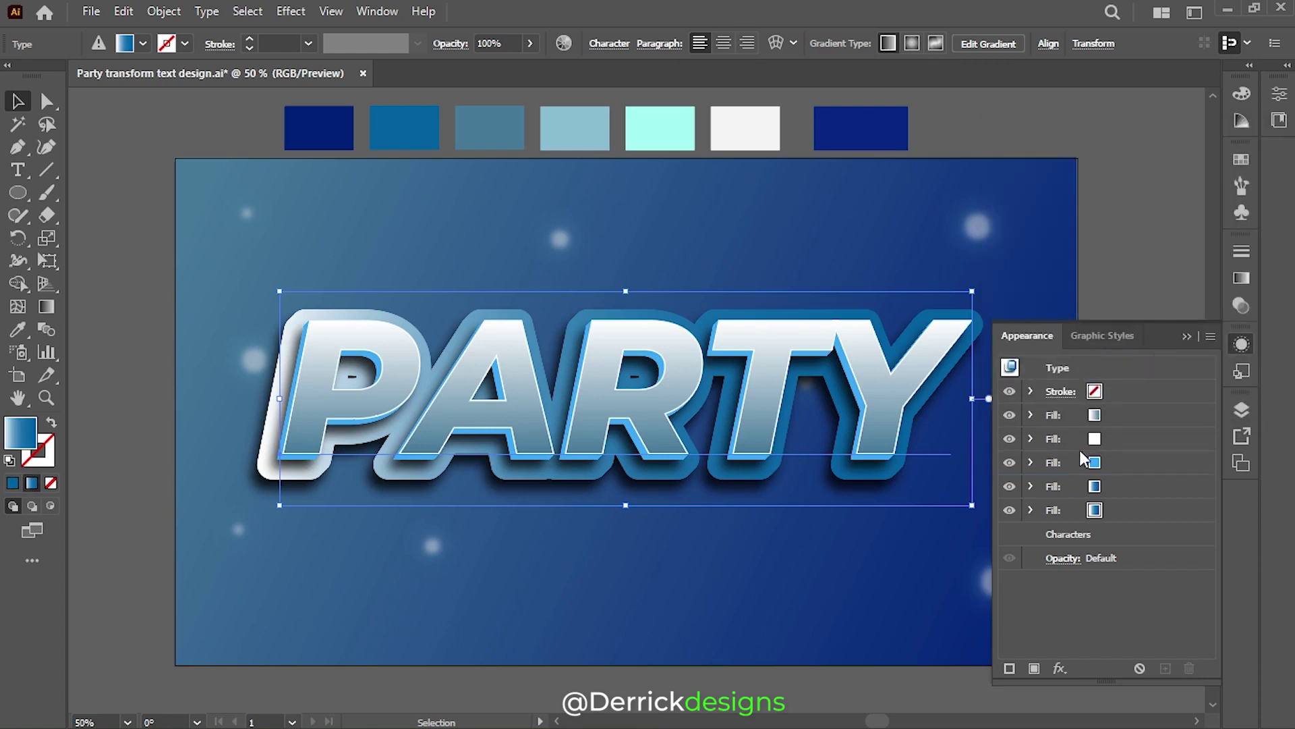
# - Add a Transform moving PARTY's white fill -2 px horizontally and 2 px vertically
pyautogui.click(1083, 445)
pyautogui.click(1060, 668)
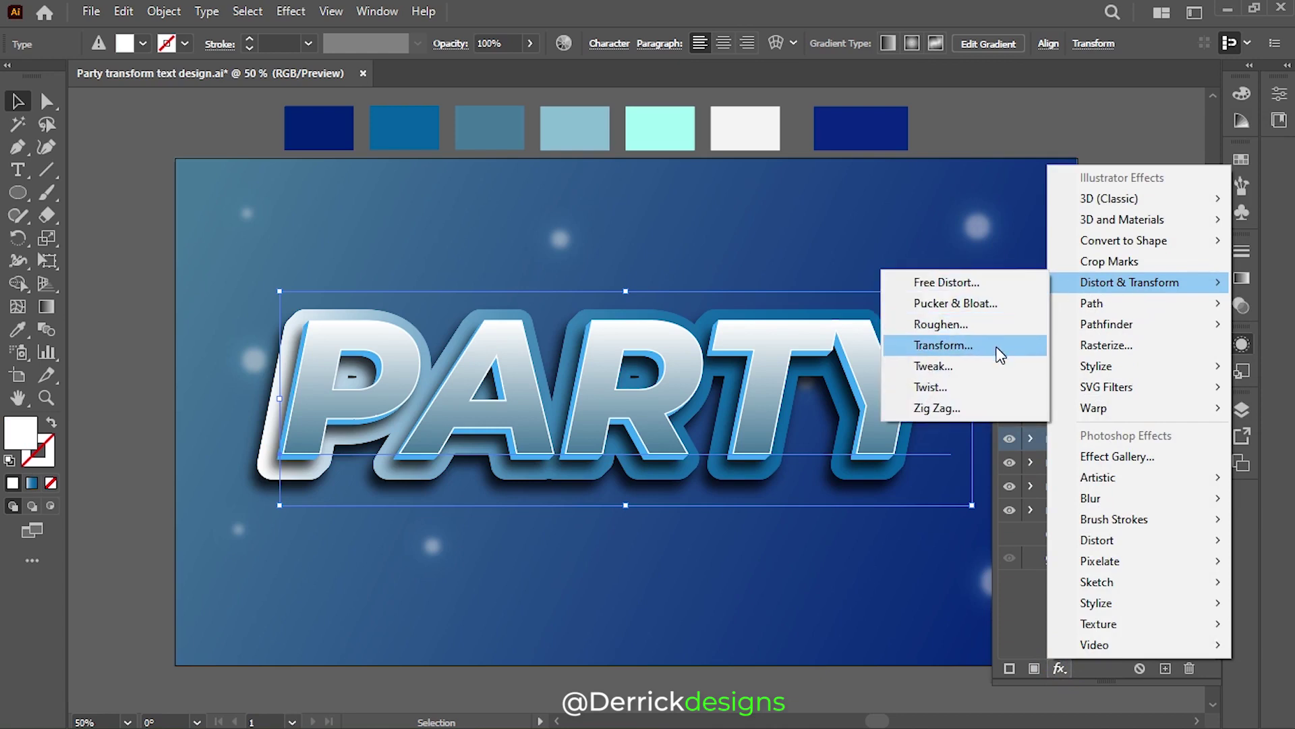
pyautogui.click(998, 354)
pyautogui.click(1218, 312)
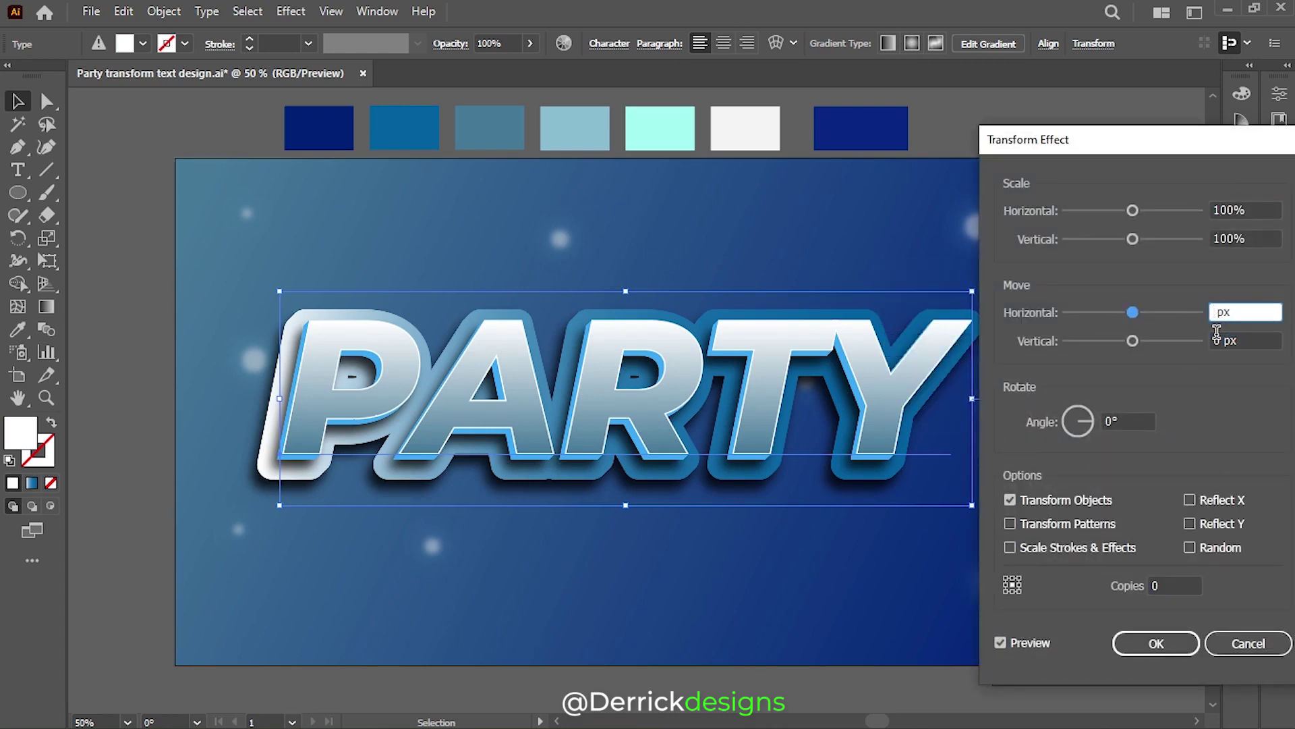
pyautogui.press('Down')
pyautogui.press('Down')
pyautogui.press('Down')
pyautogui.press('Up')
pyautogui.press('Up')
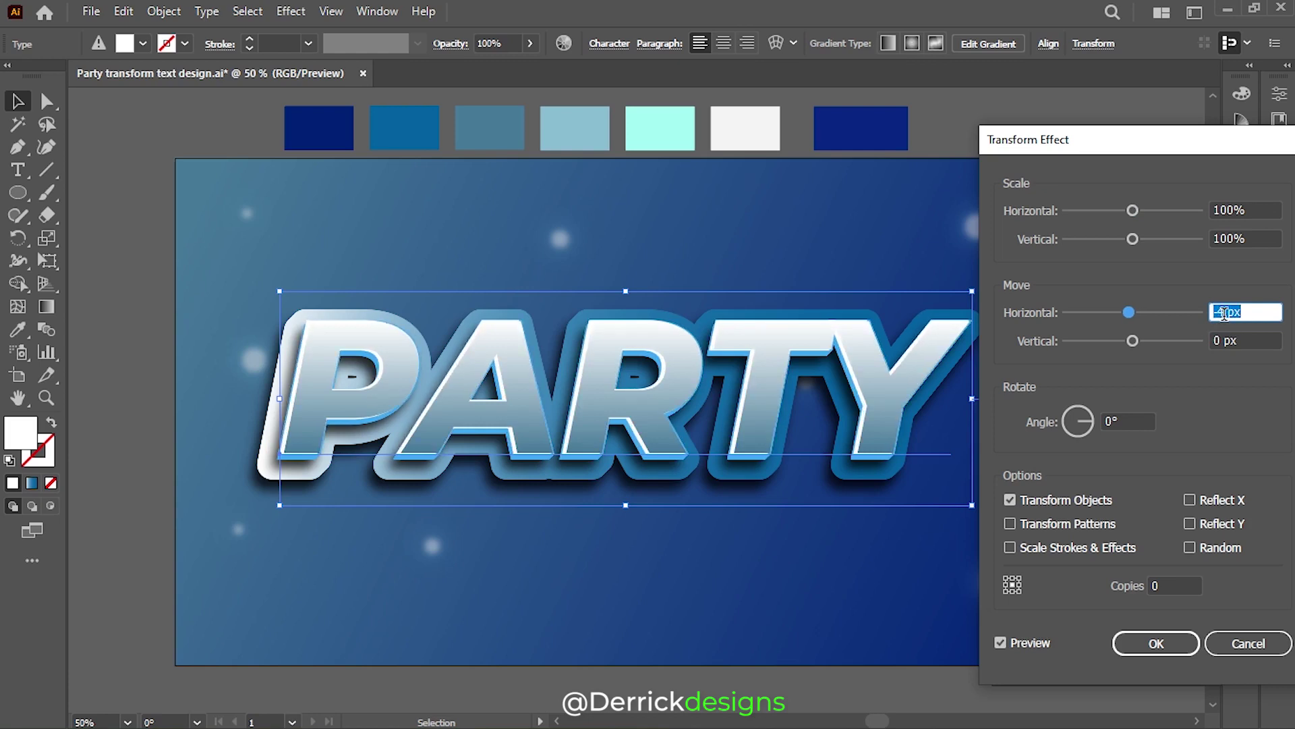
pyautogui.press('Down')
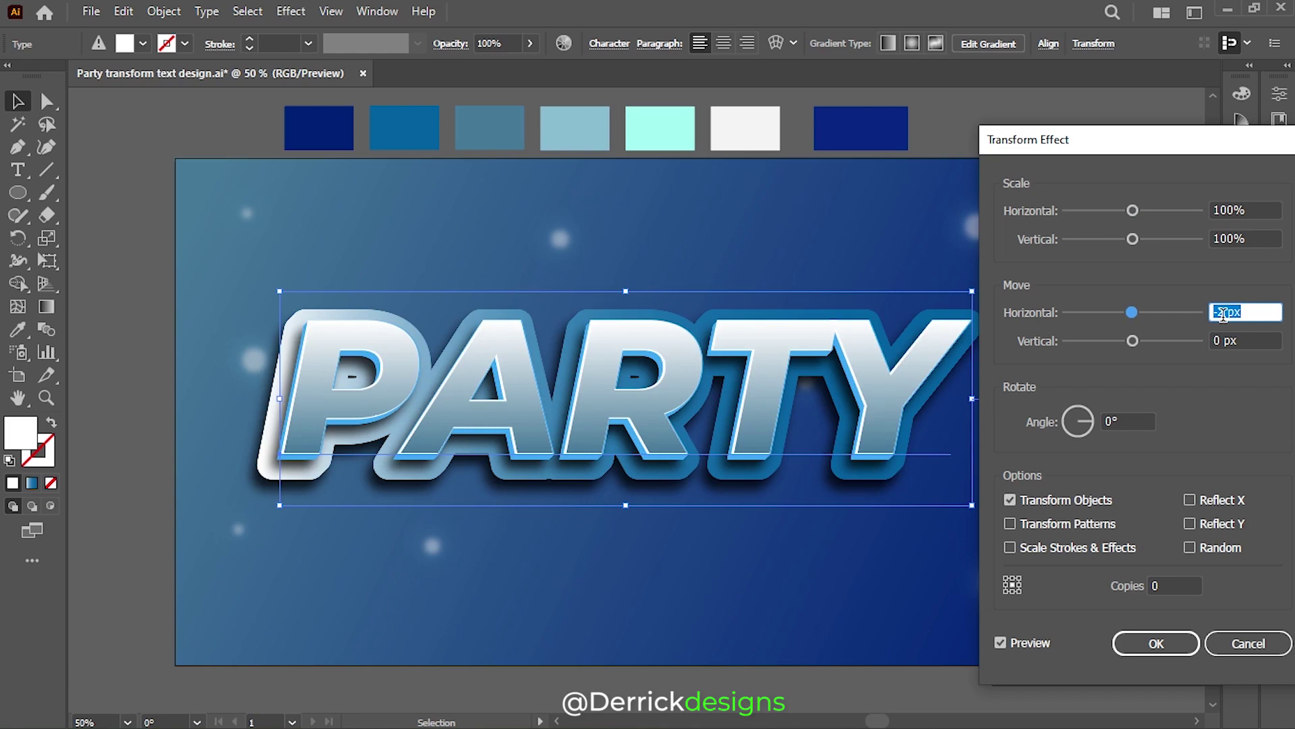
pyautogui.press('Tab')
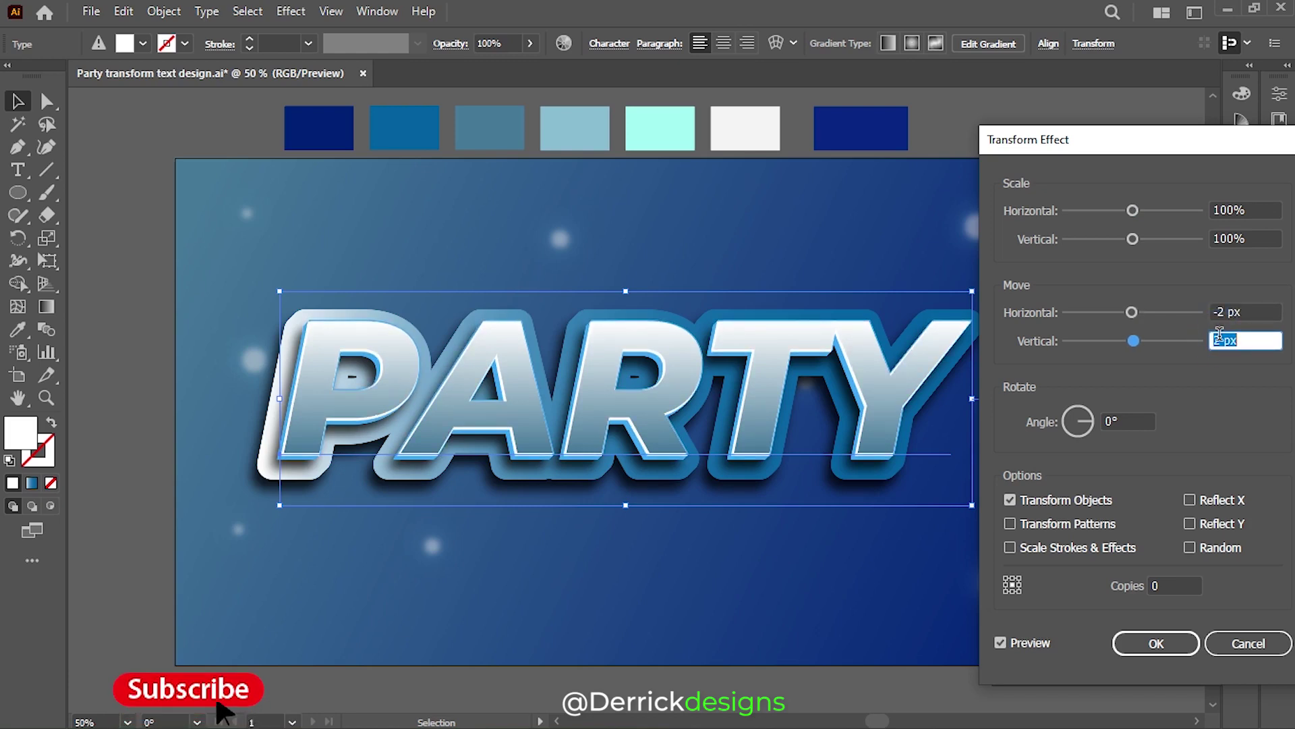
pyautogui.click(1157, 643)
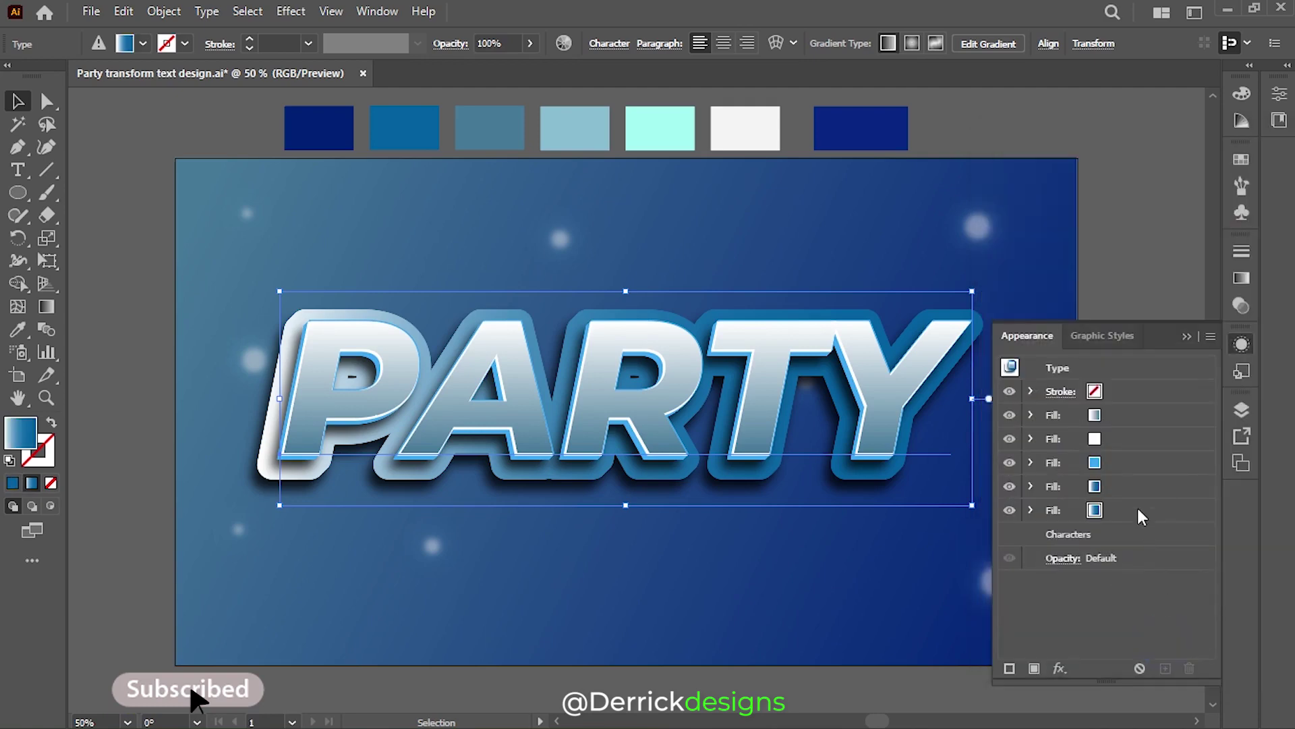
# - Add a cyan Multiply inner glow (90% opacity, 30 px blur, Edge) to the white fill, then deselect
pyautogui.click(1116, 442)
pyautogui.click(1060, 668)
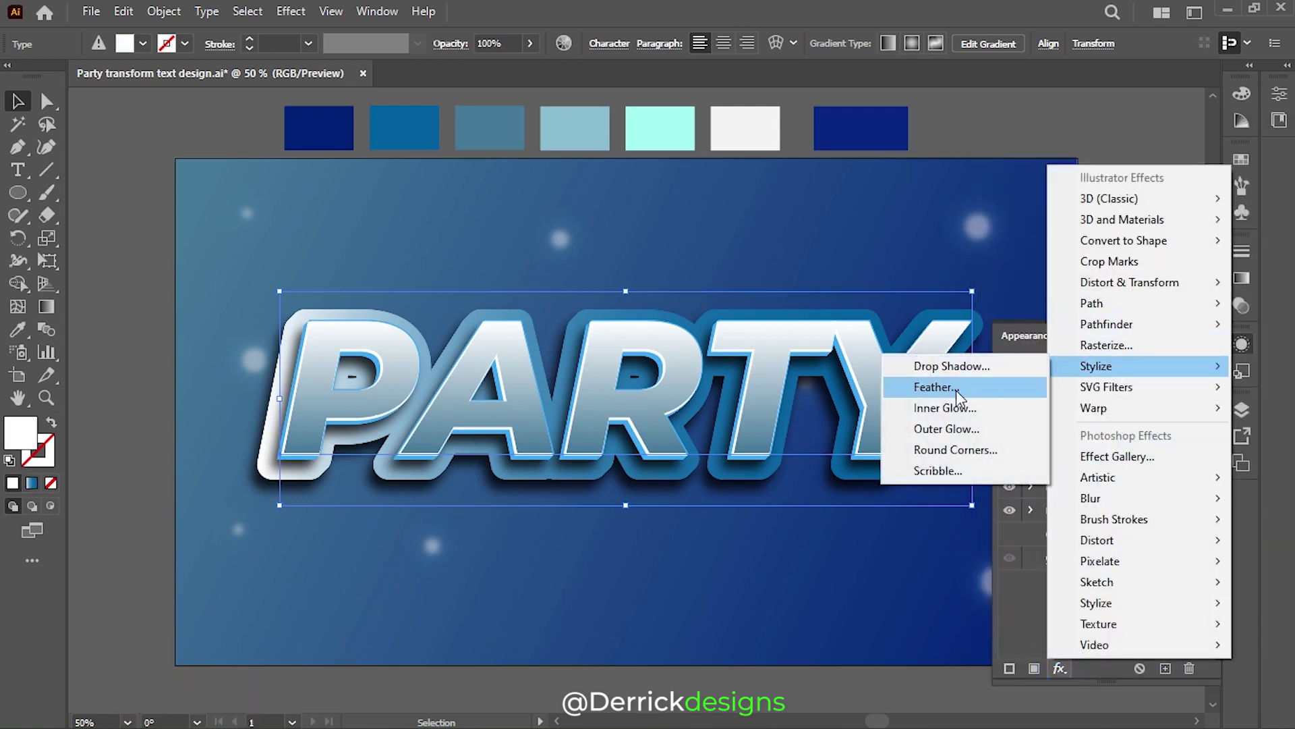
pyautogui.click(951, 410)
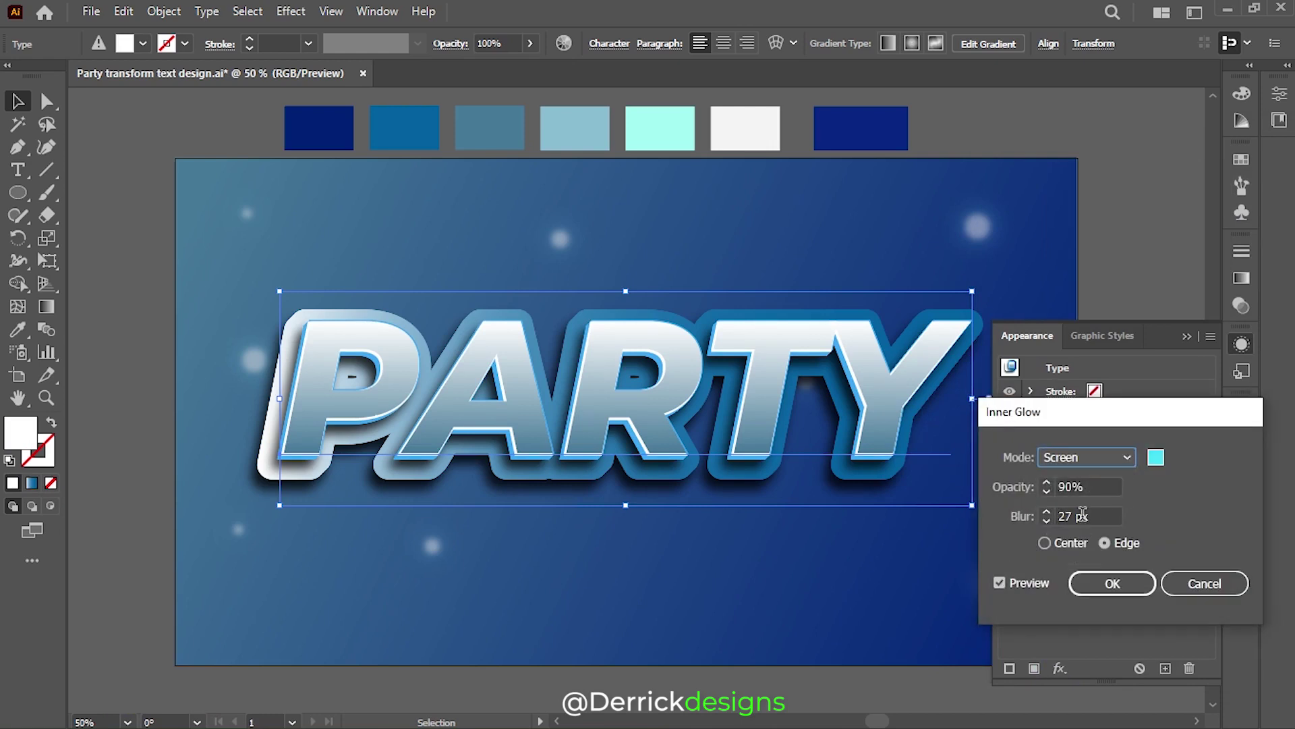
pyautogui.click(1120, 456)
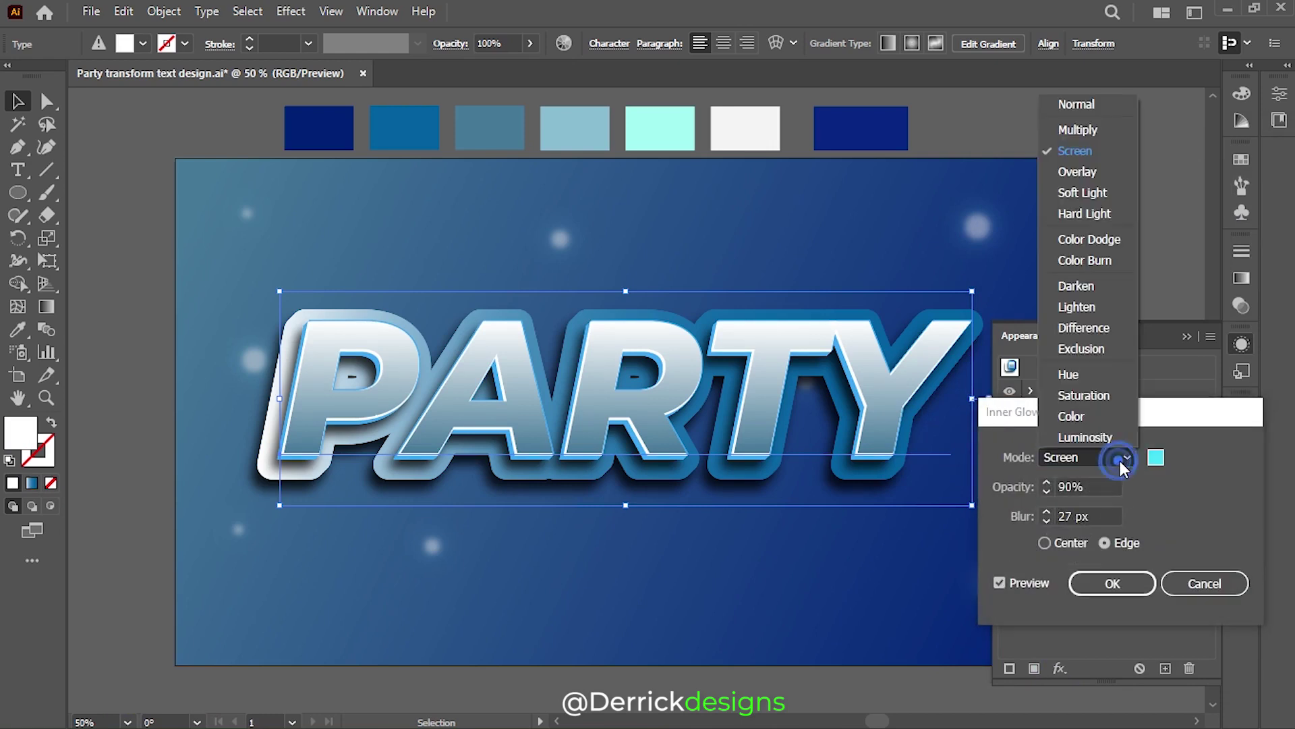
pyautogui.click(1083, 104)
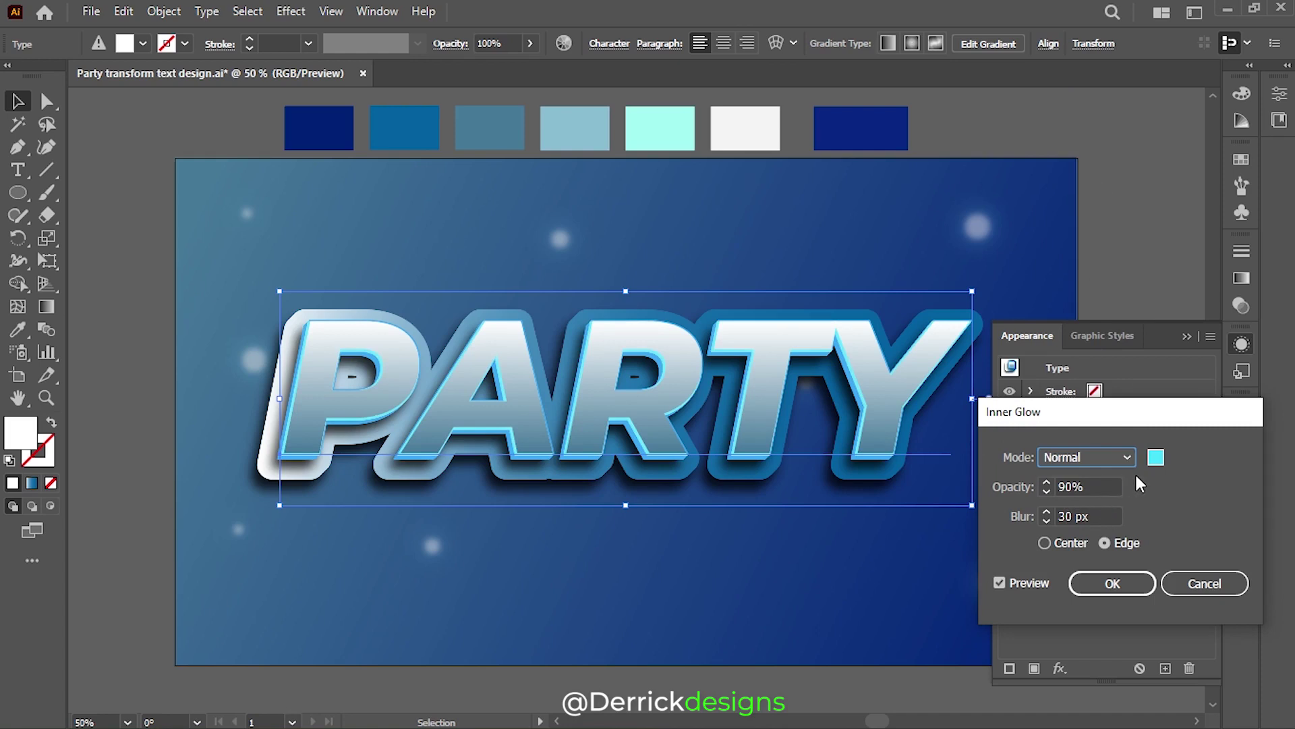
pyautogui.click(1126, 457)
pyautogui.click(1082, 131)
pyautogui.click(1113, 583)
pyautogui.click(1100, 271)
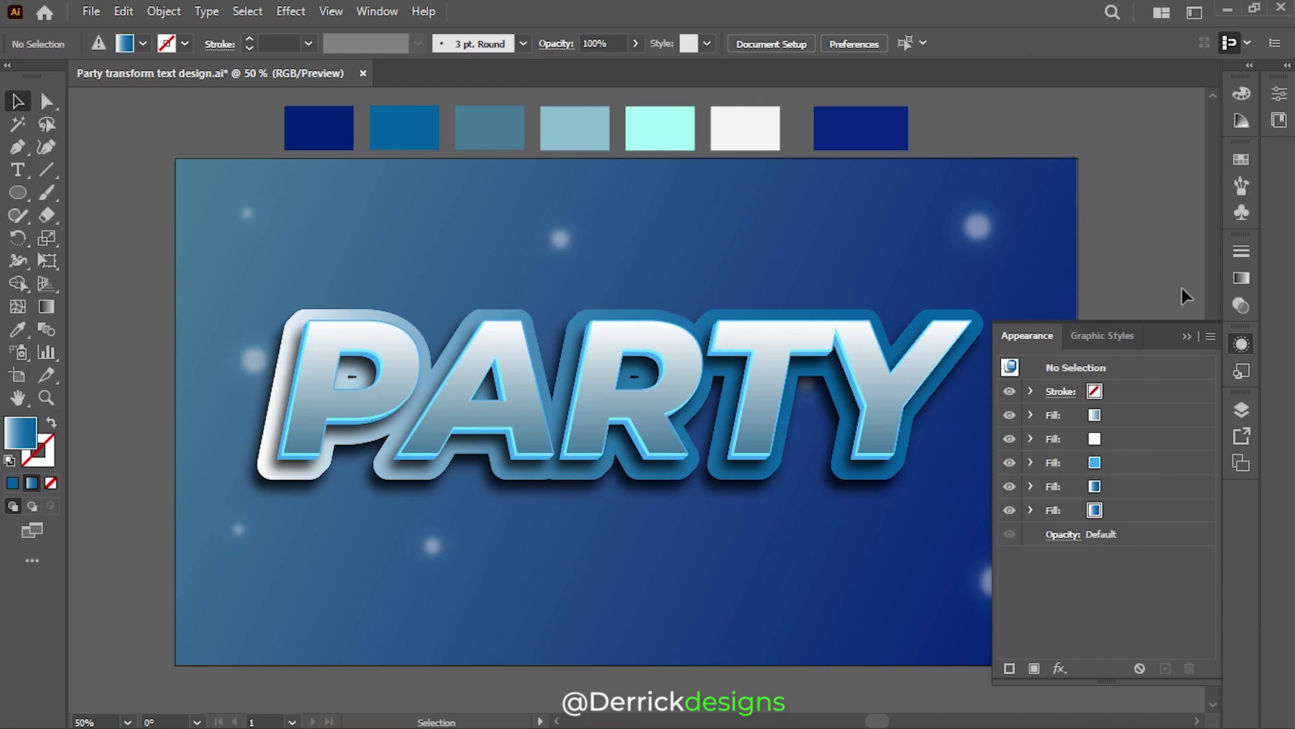
pyautogui.click(1182, 336)
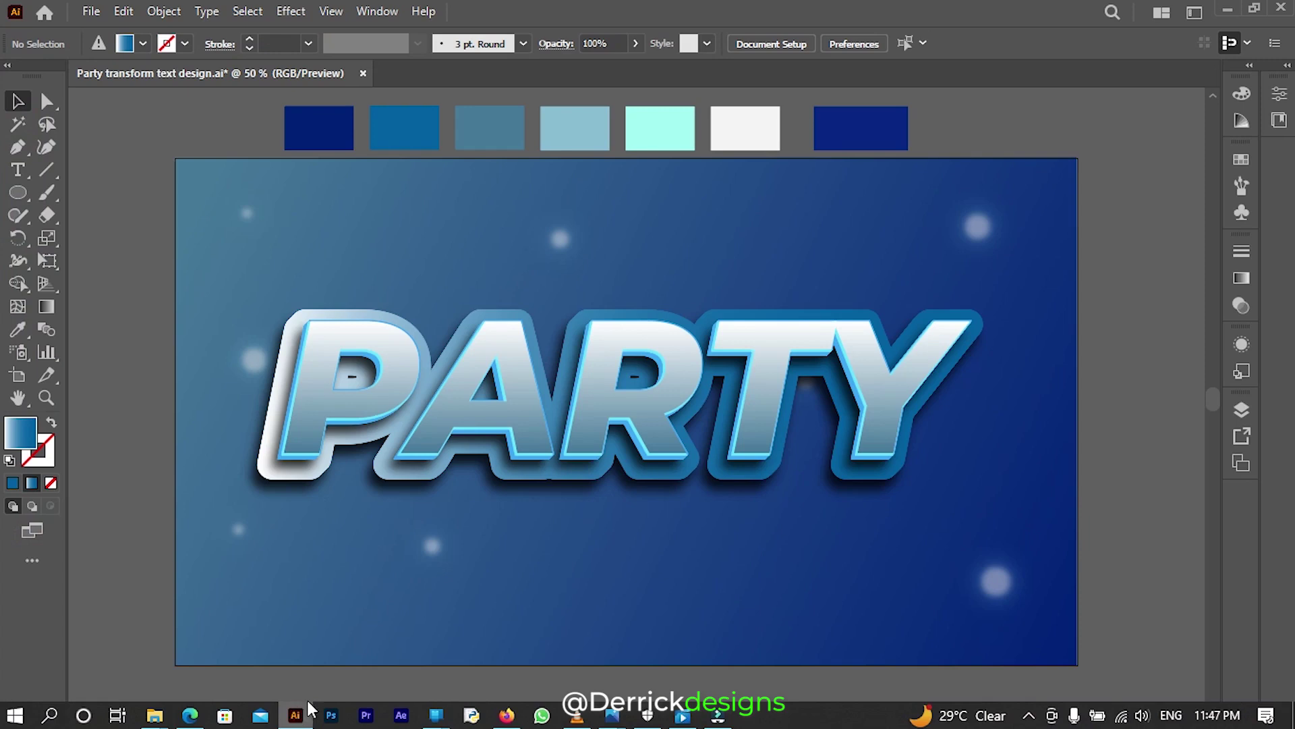
# - Recolour PARTY's fifth fill, the outer outline, to light blue
pyautogui.click(1245, 343)
pyautogui.click(1099, 483)
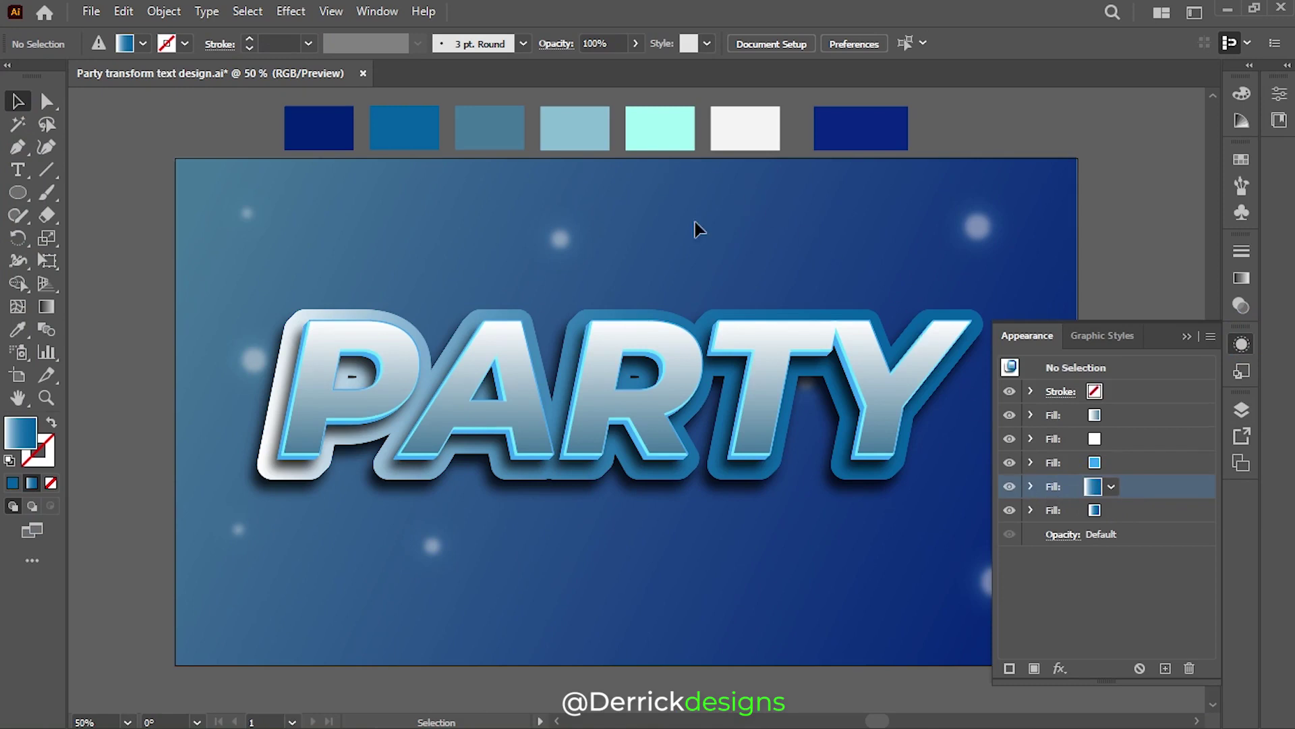
pyautogui.click(1093, 485)
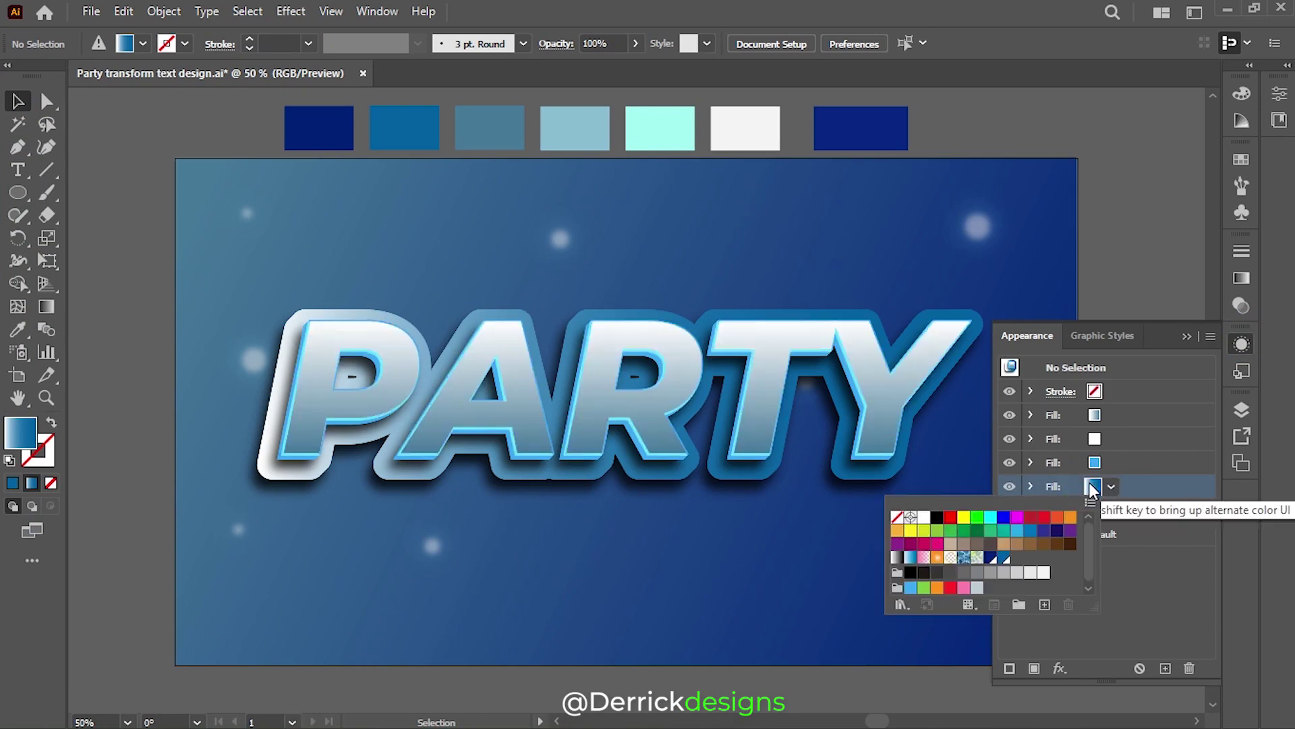
pyautogui.click(1005, 558)
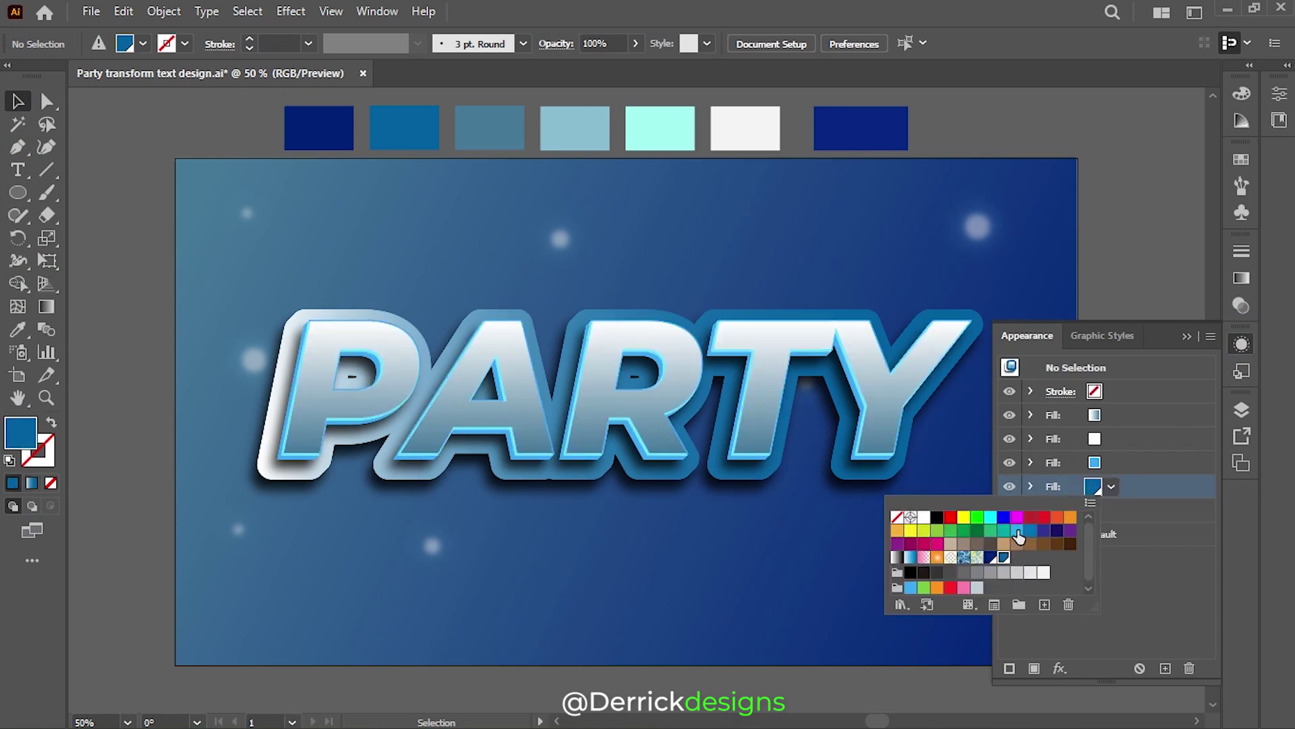
pyautogui.click(1017, 531)
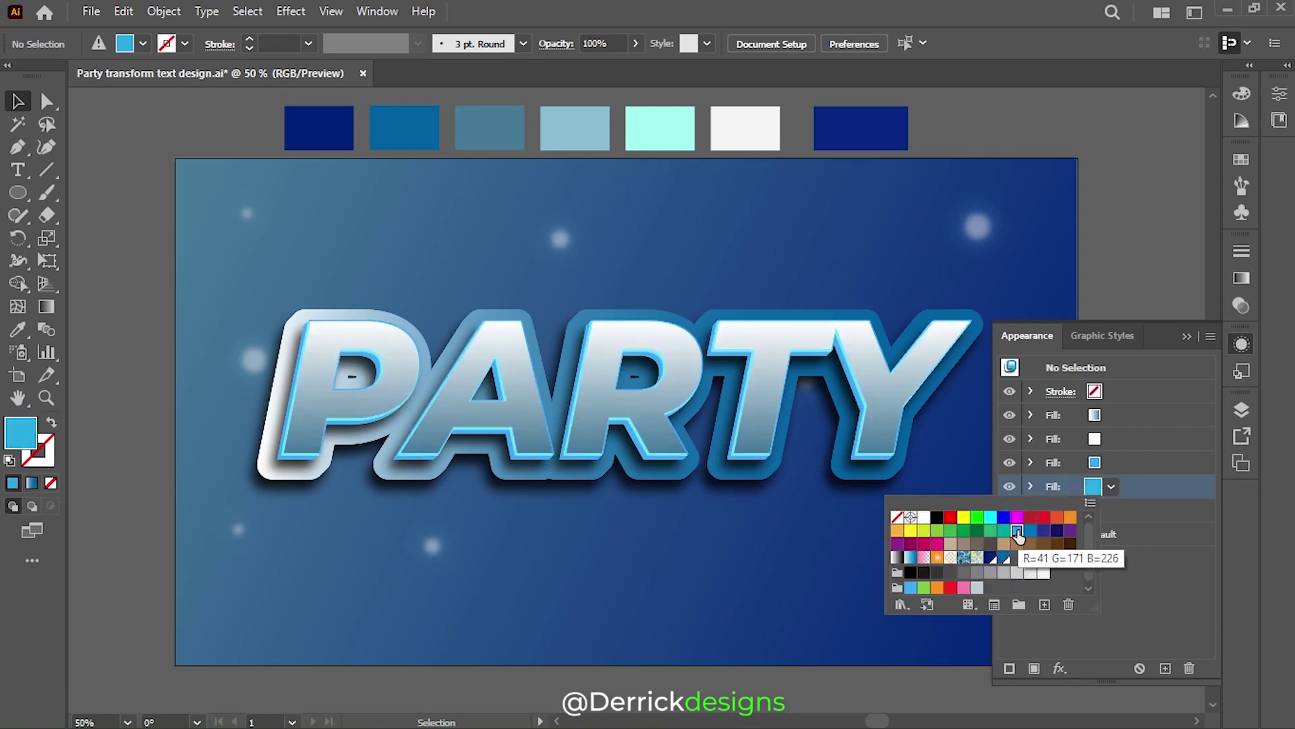
pyautogui.click(772, 376)
pyautogui.click(1094, 486)
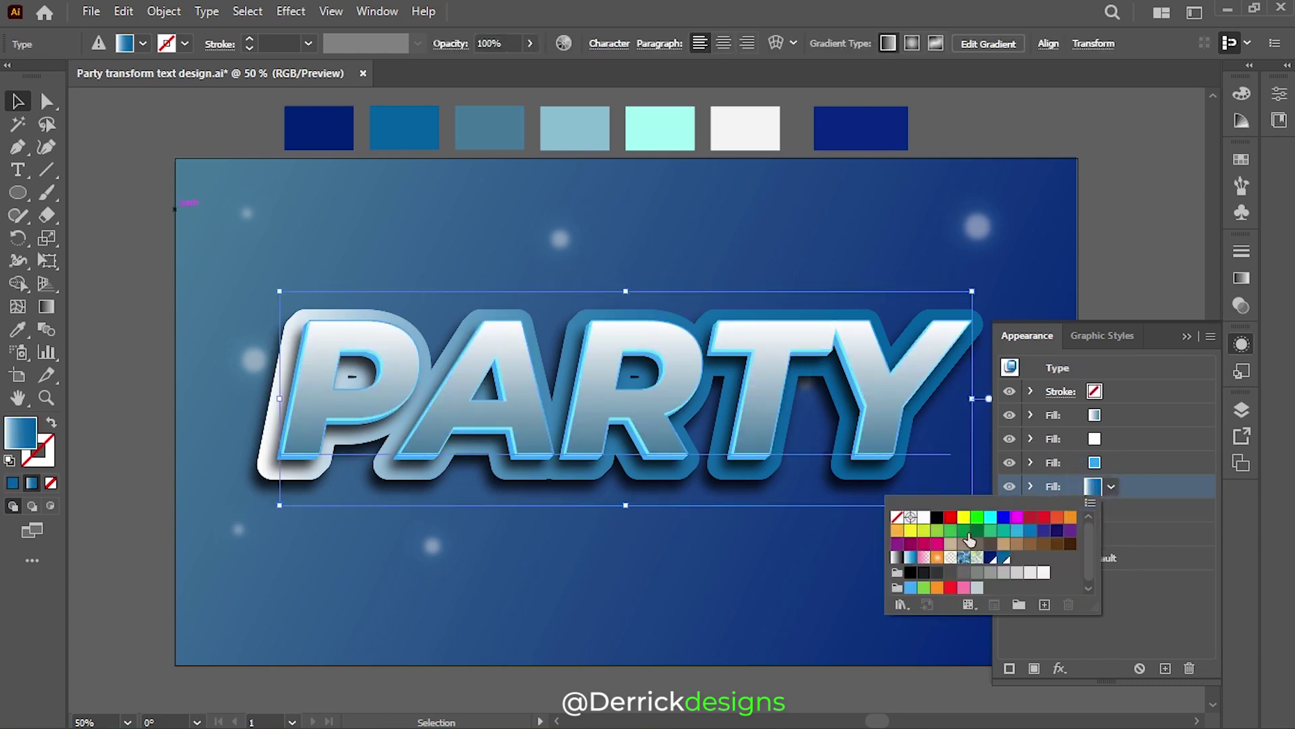
pyautogui.click(1017, 532)
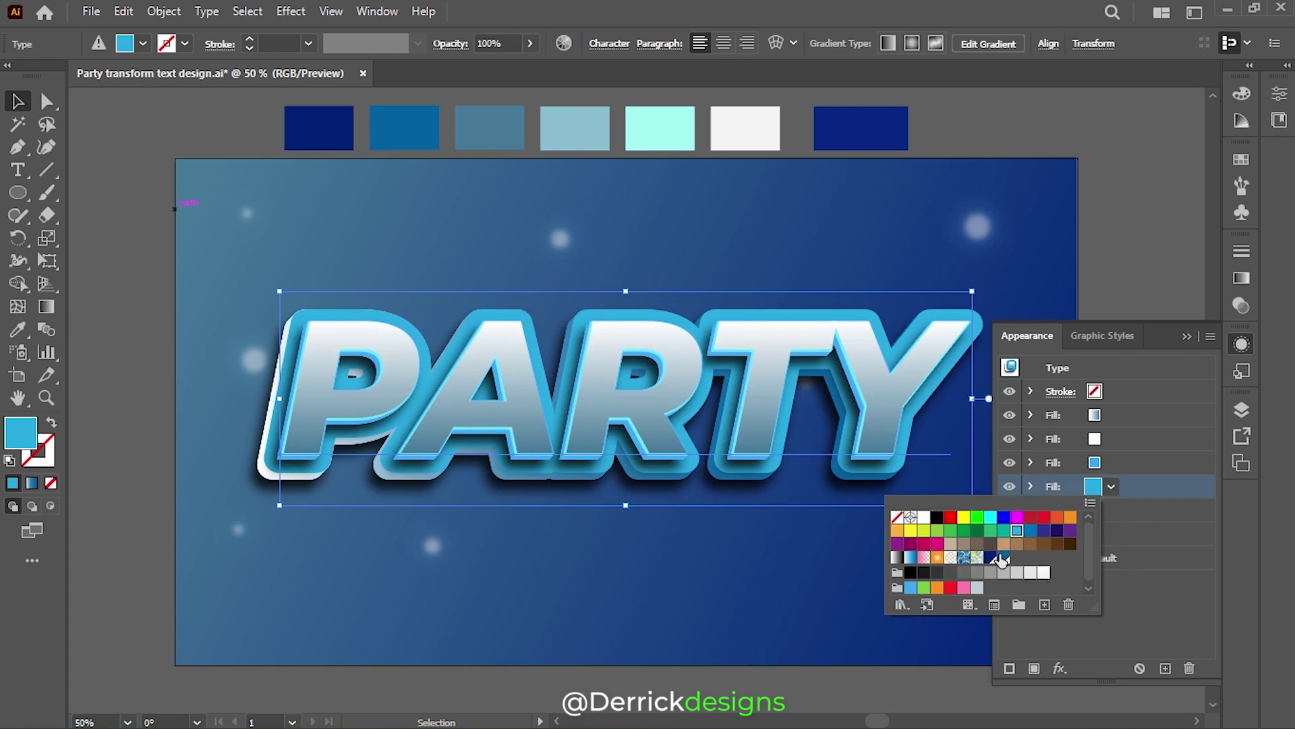
pyautogui.click(1017, 531)
pyautogui.click(1017, 532)
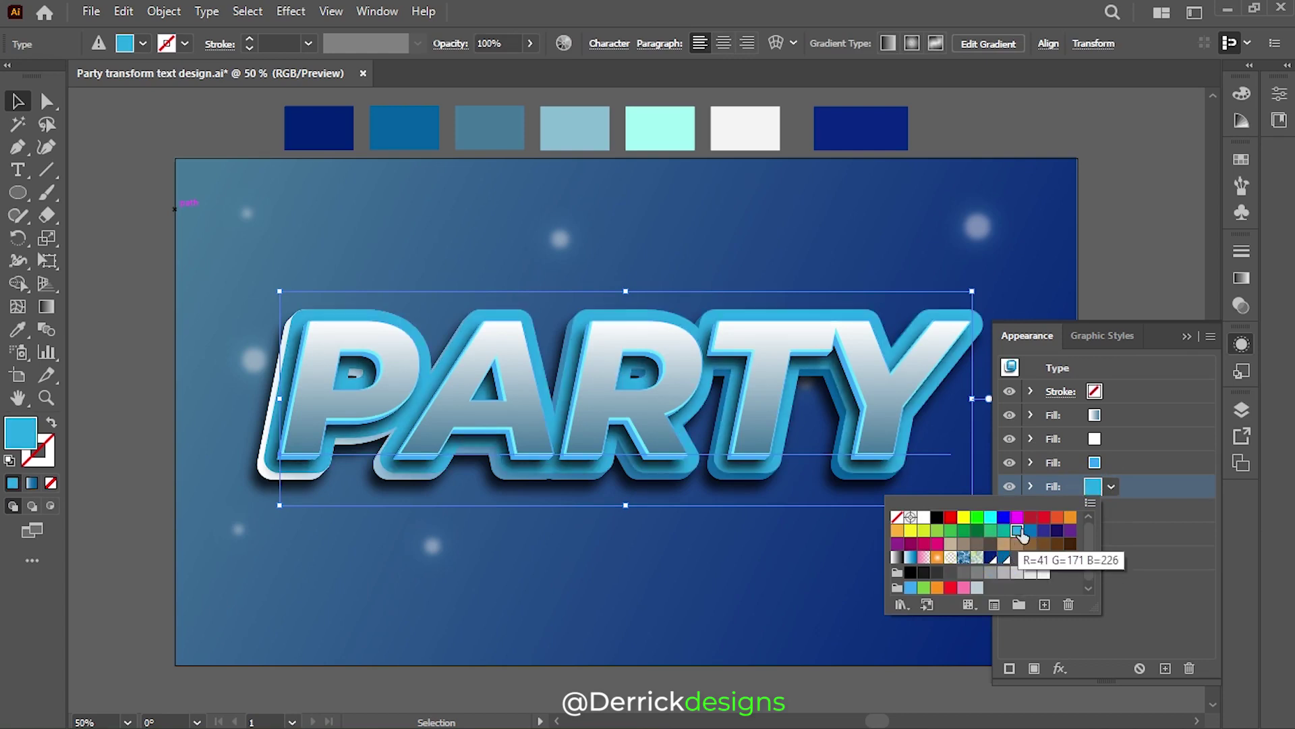
# - Add a new dark navy fill at the bottom of PARTY's appearance stack
pyautogui.click(1135, 506)
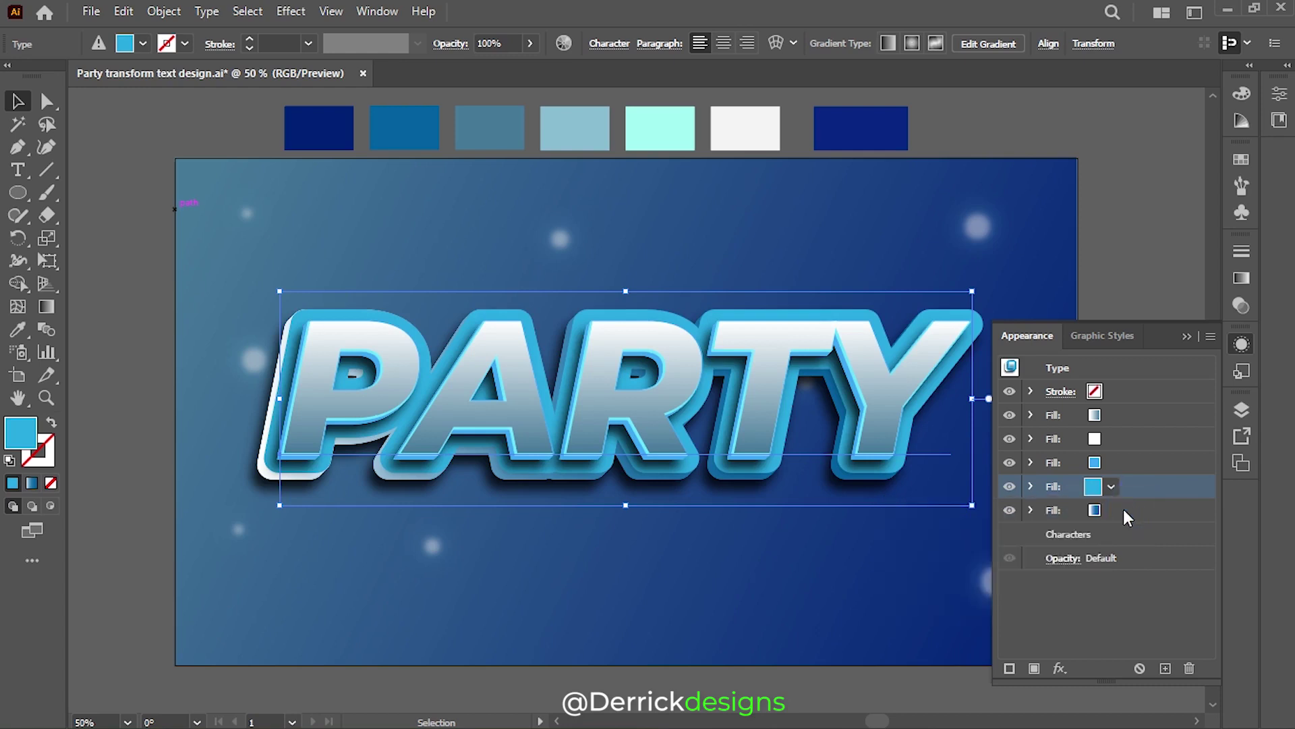
pyautogui.hotkey('ctrl', '/')
pyautogui.click(1091, 511)
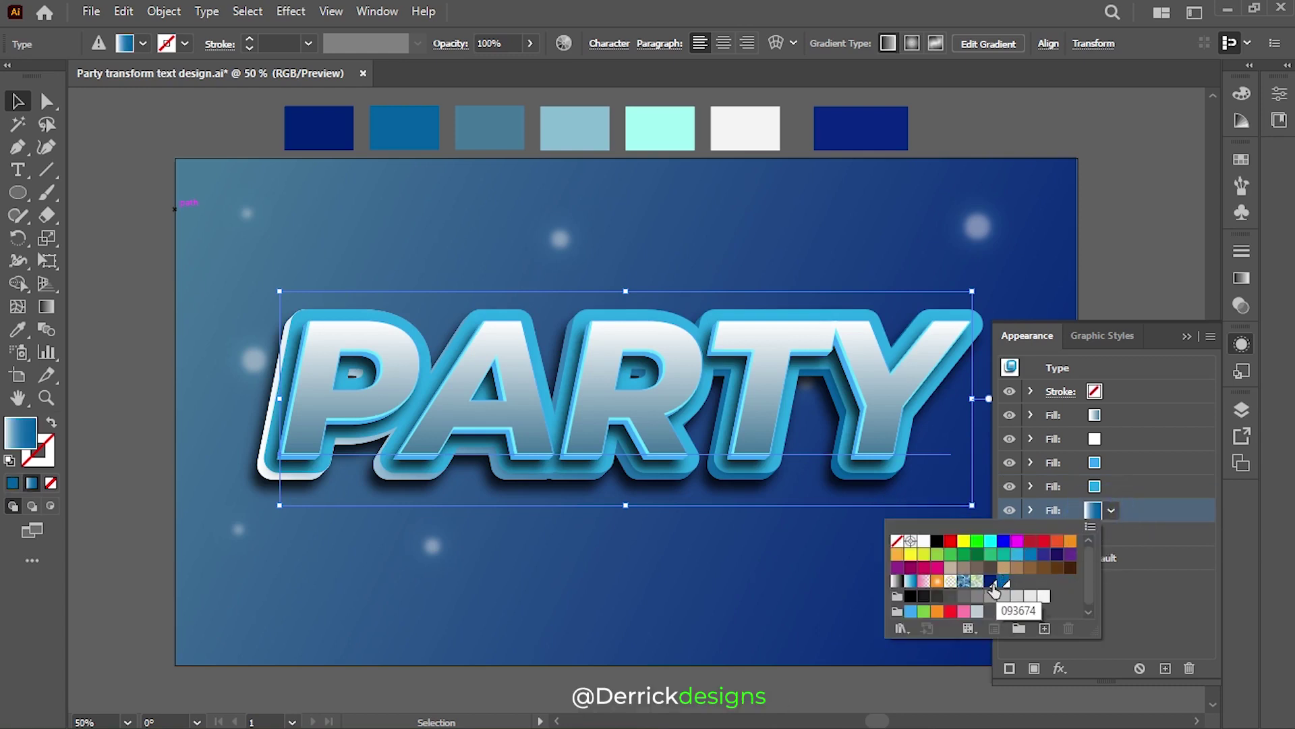
pyautogui.click(990, 582)
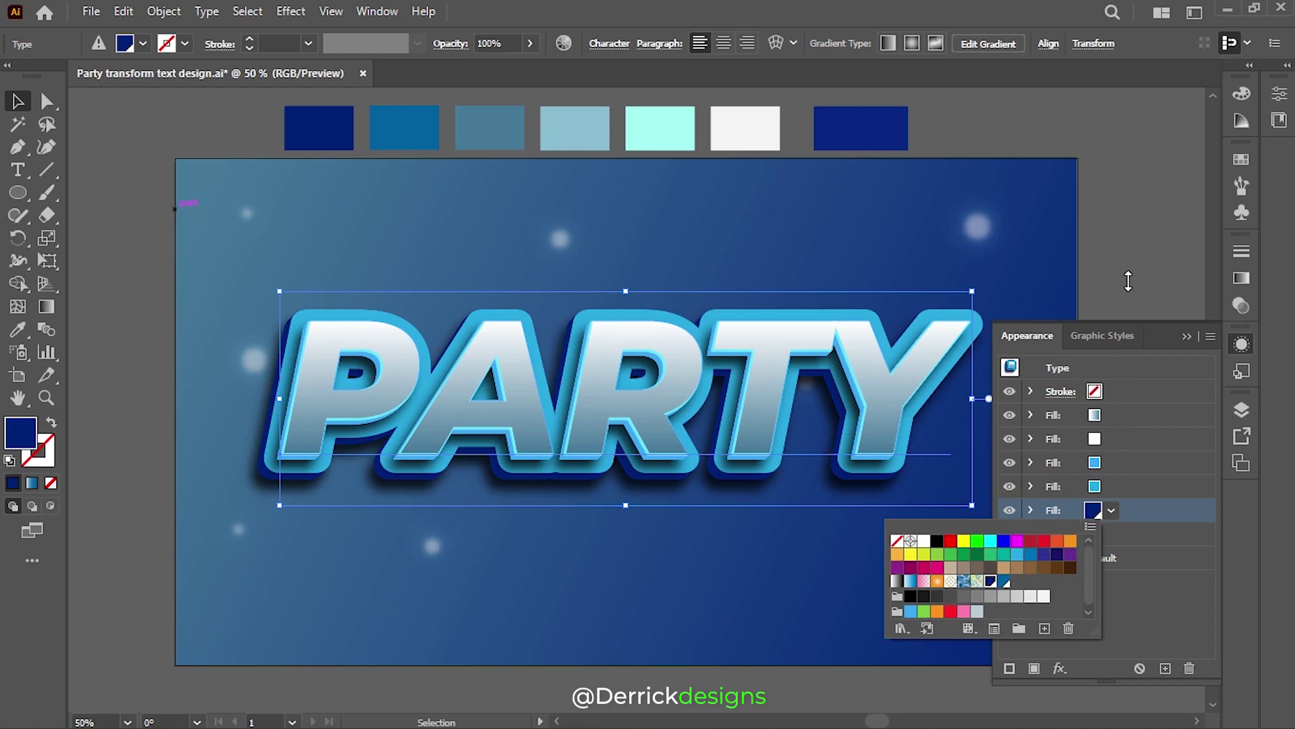
pyautogui.click(1093, 416)
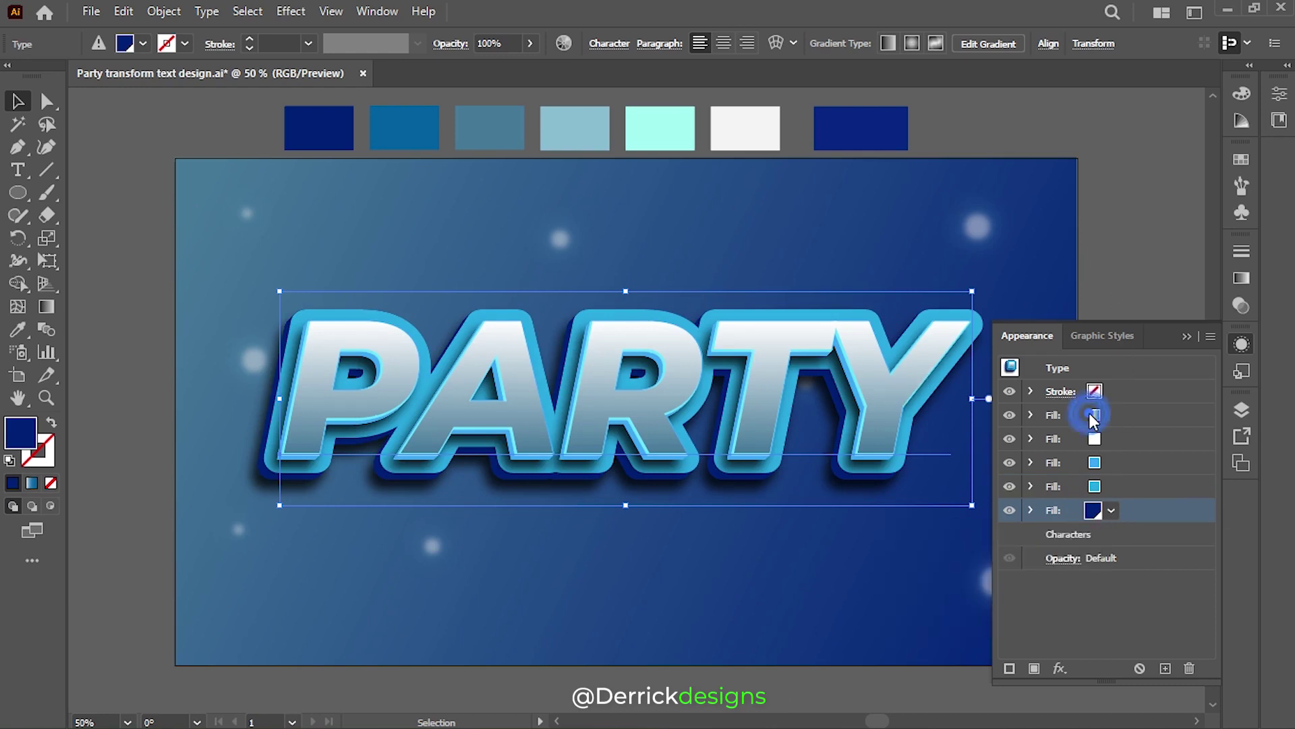
# - Shift the letter gradient's midpoint and reposition the gradient across PARTY
pyautogui.click(1243, 279)
pyautogui.moveTo(1091, 400); pyautogui.dragTo(1077, 401)
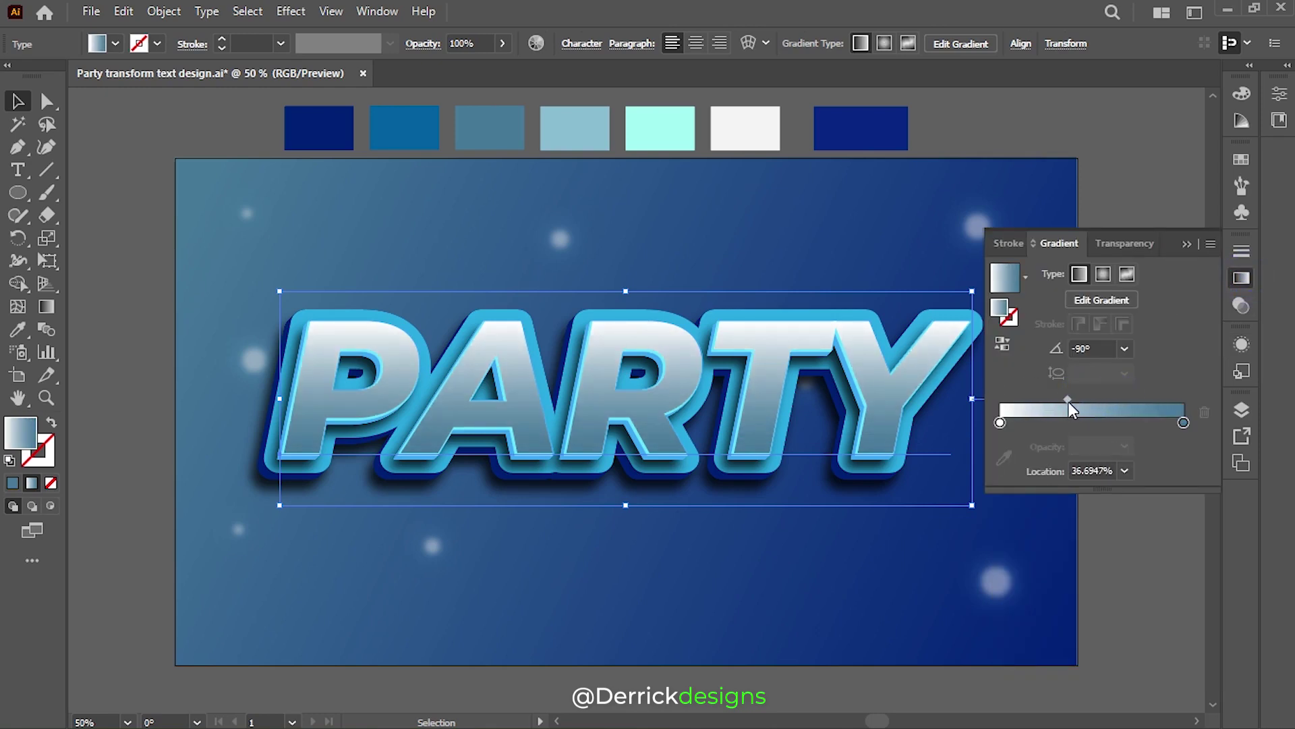
pyautogui.moveTo(1077, 399); pyautogui.dragTo(1110, 400)
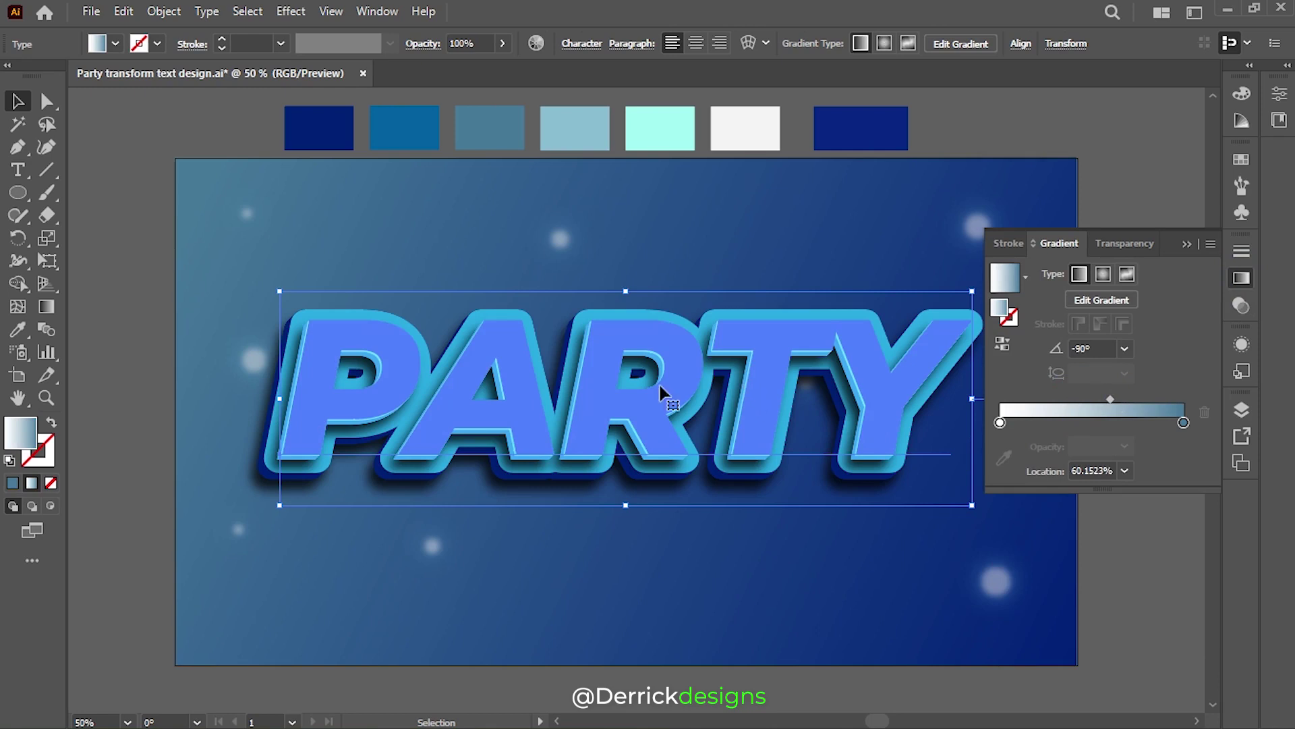
pyautogui.click(46, 307)
pyautogui.moveTo(676, 425); pyautogui.dragTo(675, 439)
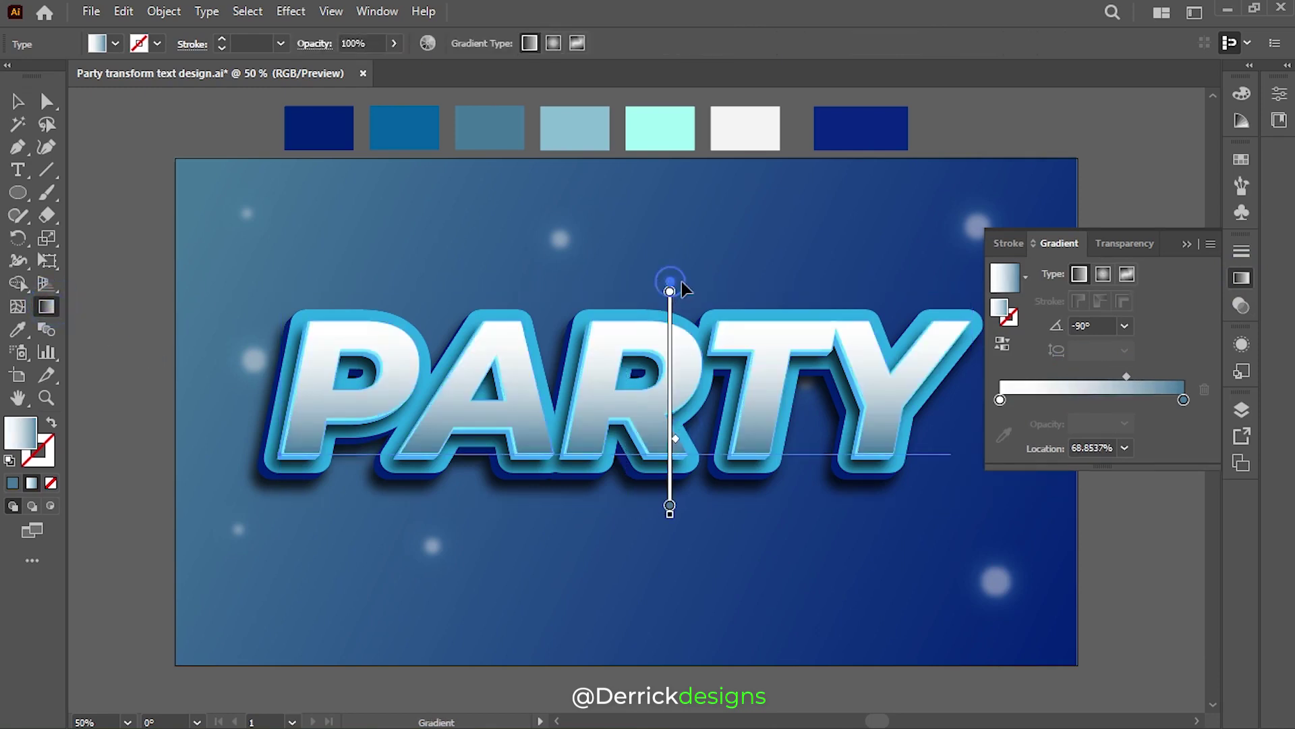
pyautogui.moveTo(670, 290); pyautogui.dragTo(627, 290)
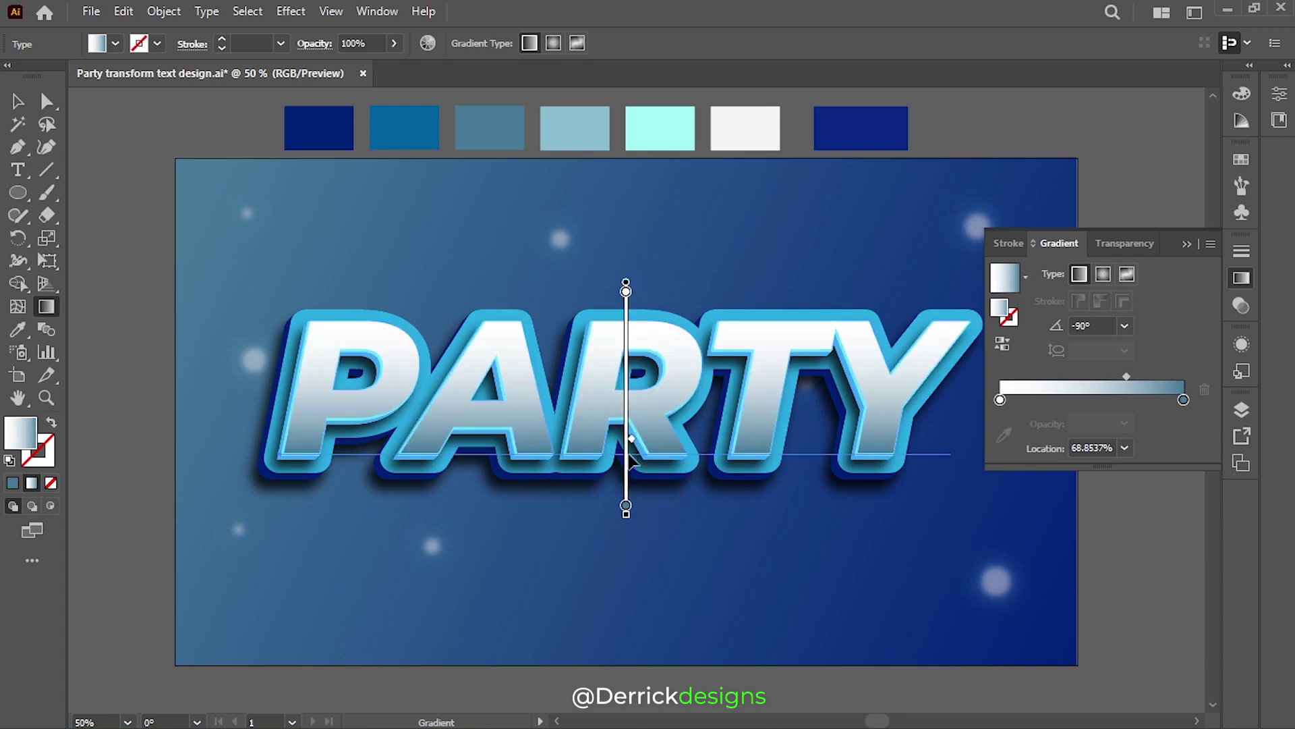
# - Set the gradient's end stop to a sampled light blue, then deselect PARTY
pyautogui.click(626, 504)
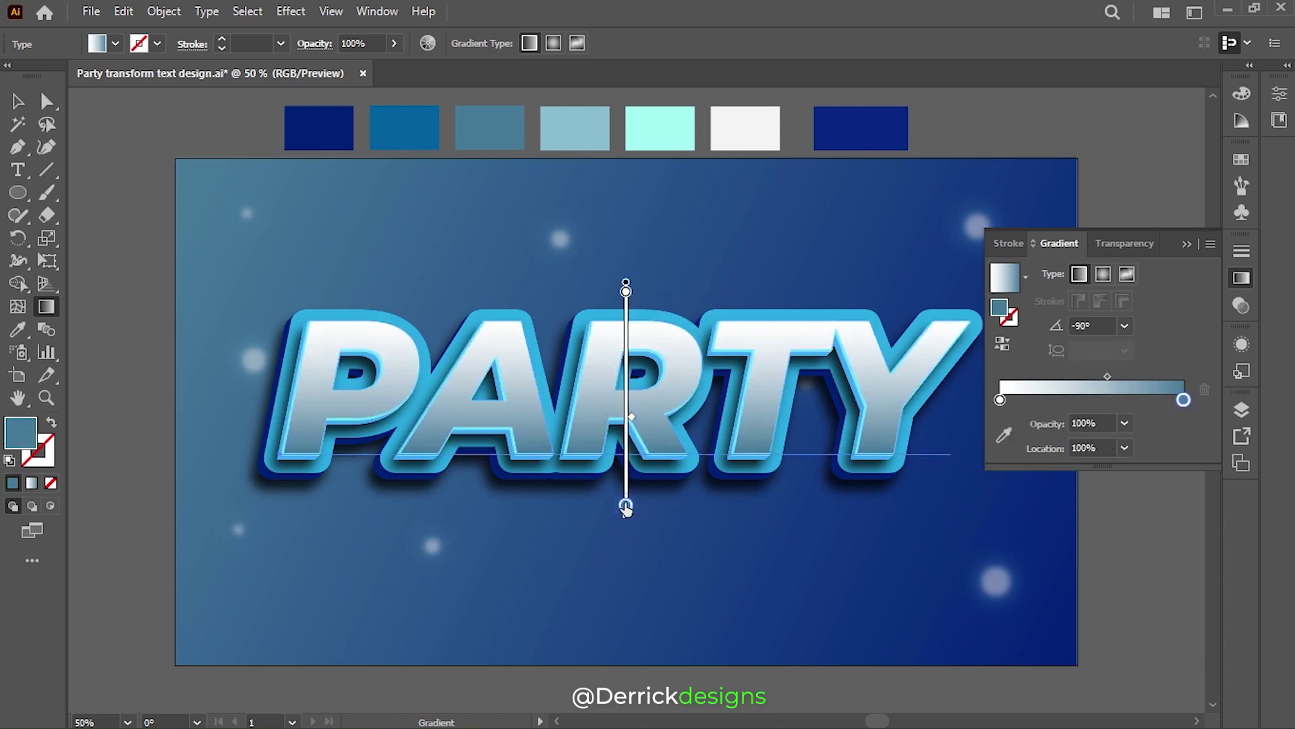
pyautogui.doubleClick(626, 505)
pyautogui.click(382, 384)
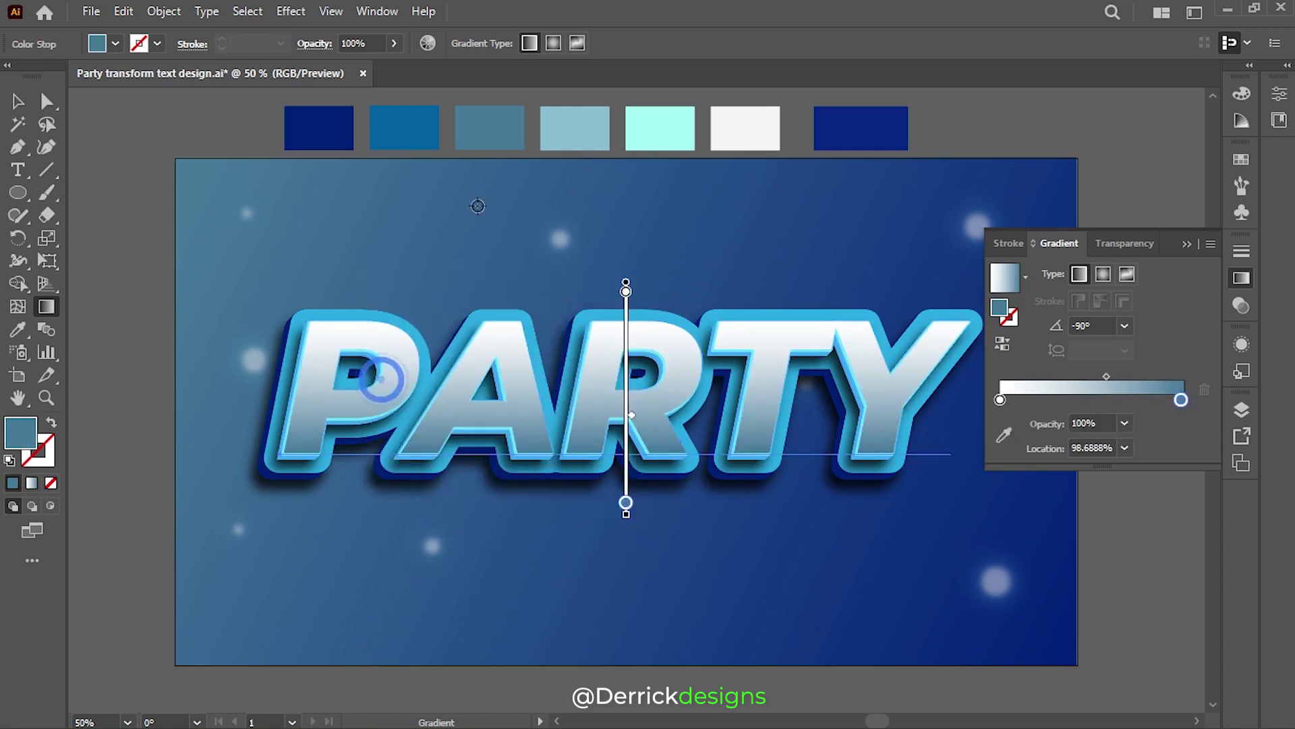
pyautogui.click(573, 127)
pyautogui.press('v')
pyautogui.click(1117, 197)
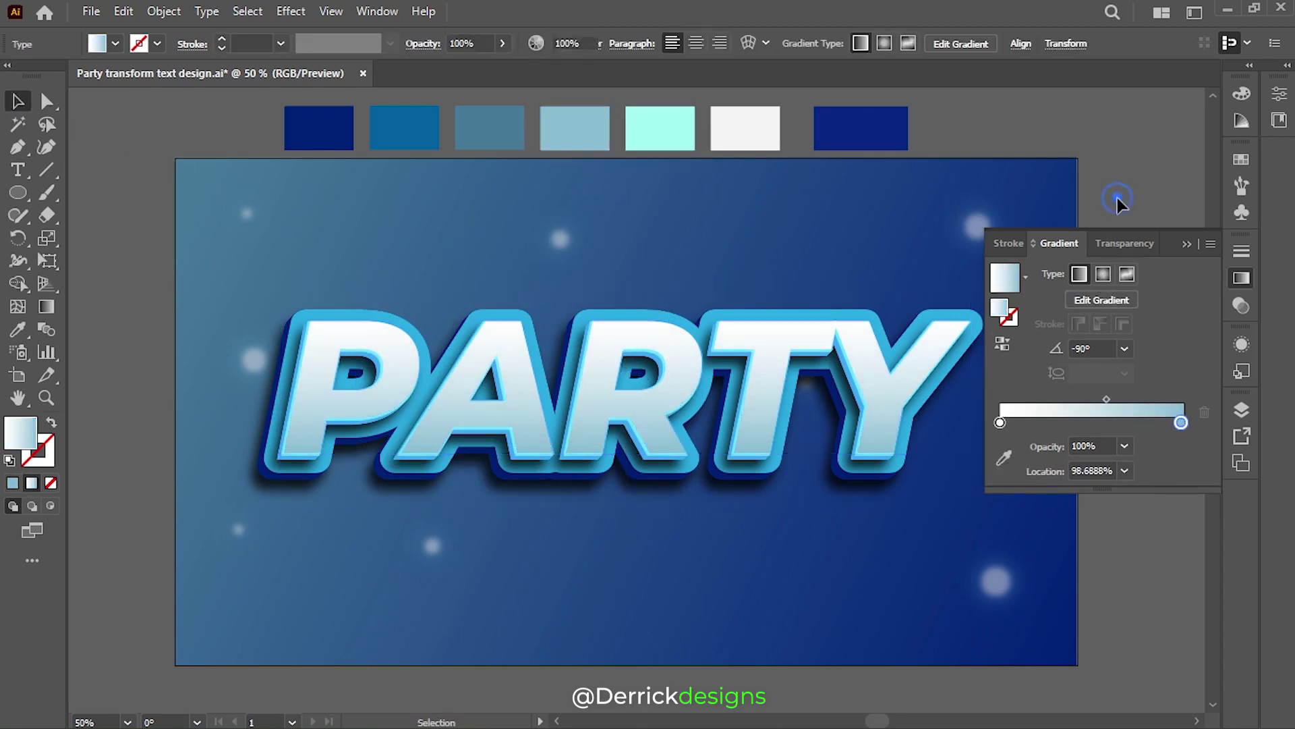
pyautogui.click(1186, 244)
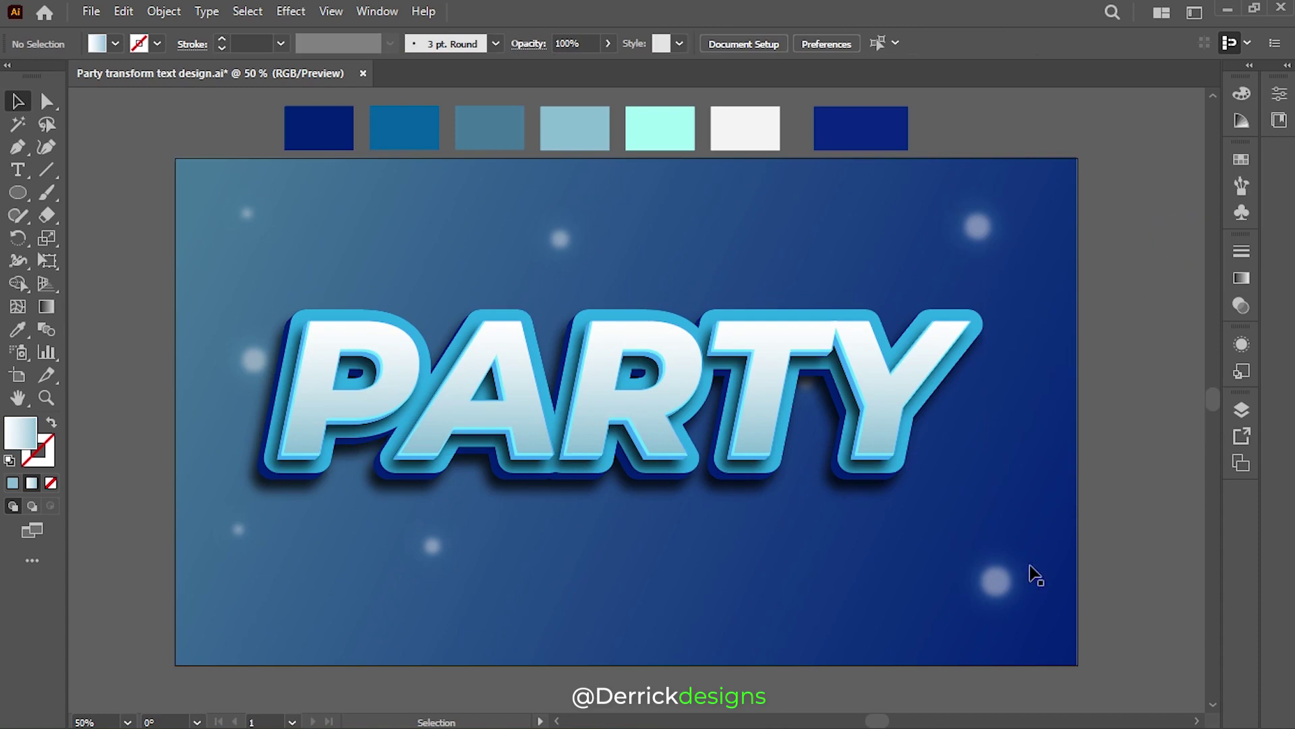
# - Nudge PARTY right, then place a scaled-down duplicate above its upper-right end
pyautogui.moveTo(776, 459); pyautogui.dragTo(803, 448)
pyautogui.click(1139, 374)
pyautogui.click(901, 442)
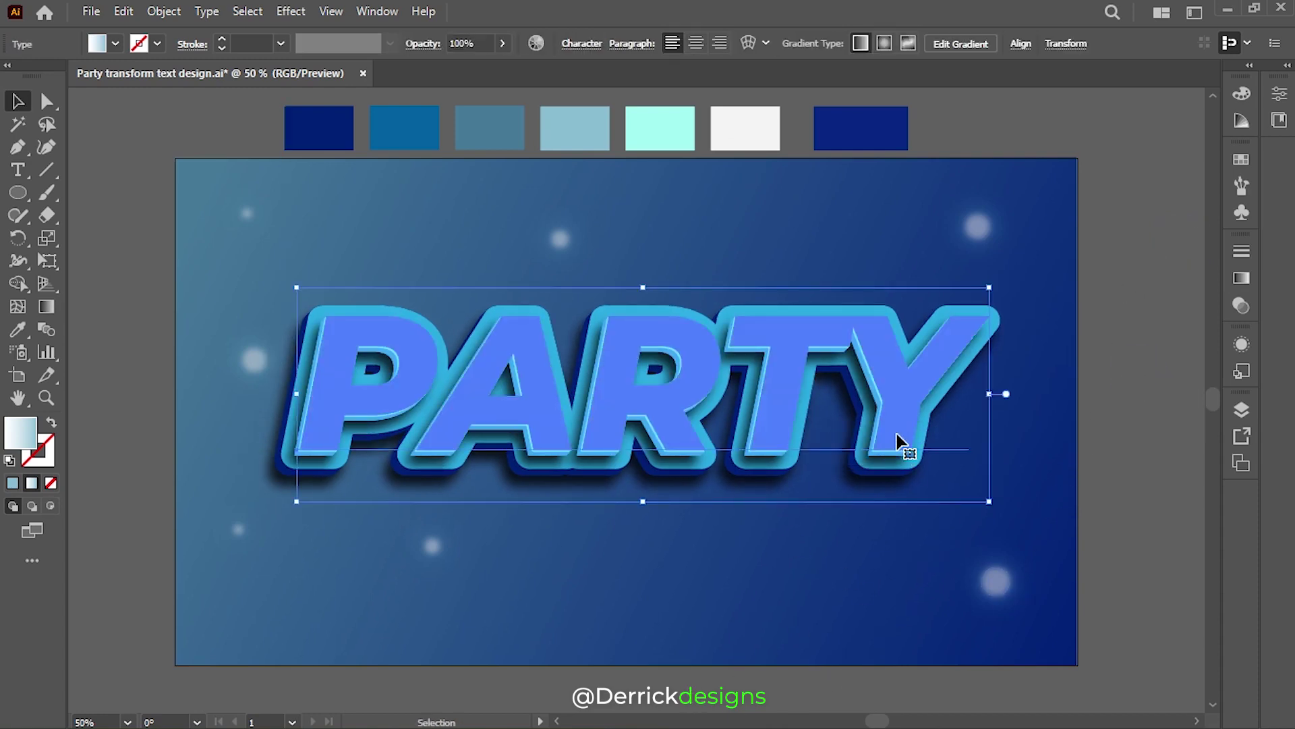
pyautogui.moveTo(898, 374)
pyautogui.mouseDown()
pyautogui.moveTo(897, 327)
pyautogui.moveTo(885, 634)
pyautogui.mouseUp()
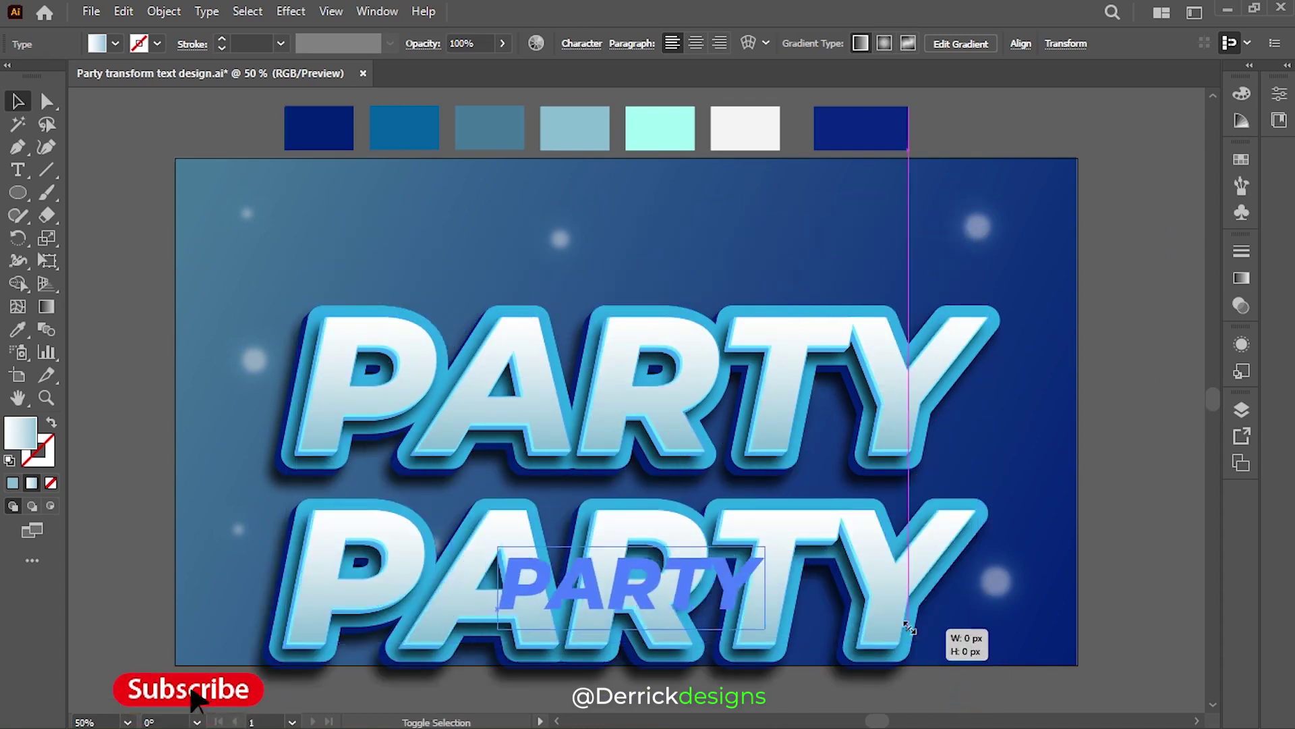
pyautogui.moveTo(976, 693); pyautogui.dragTo(897, 622)
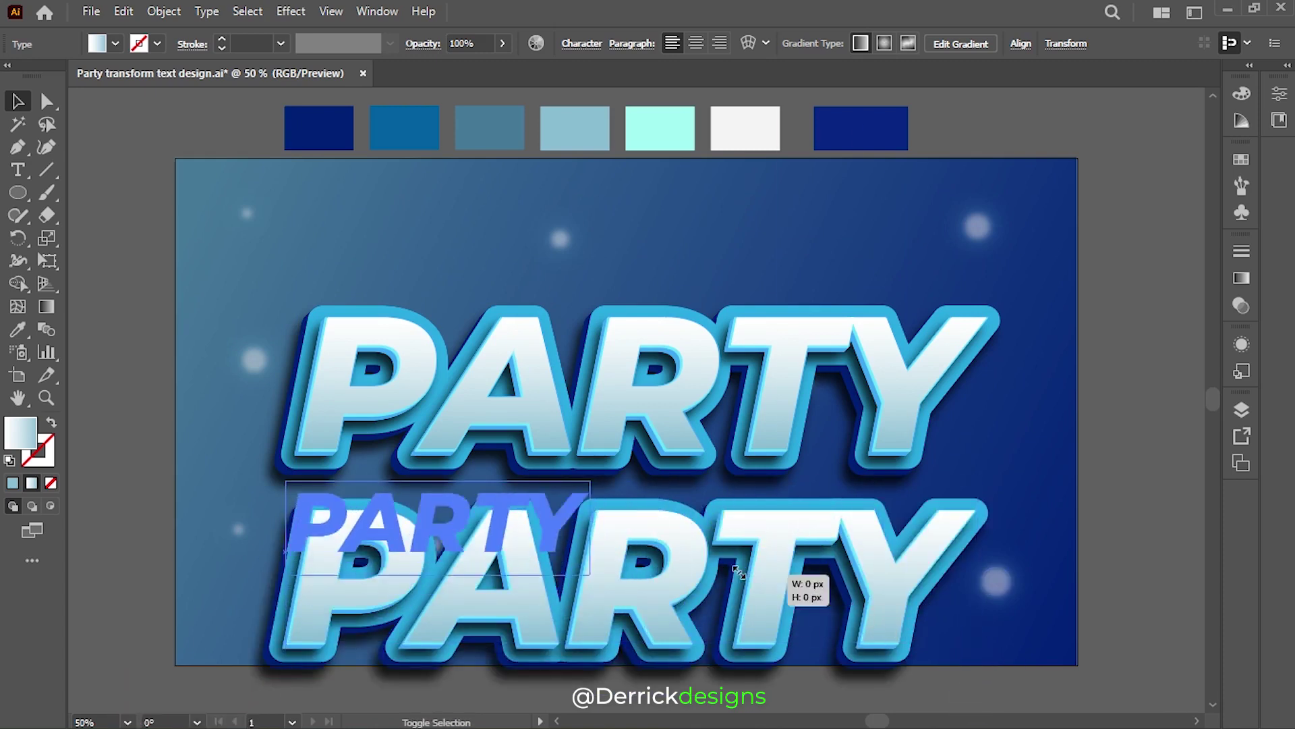
pyautogui.moveTo(979, 699)
pyautogui.mouseDown()
pyautogui.moveTo(514, 521)
pyautogui.moveTo(639, 419)
pyautogui.moveTo(962, 251)
pyautogui.mouseUp()
pyautogui.click(19, 170)
# - Replace the small copy's text with the word POOL
pyautogui.click(955, 260)
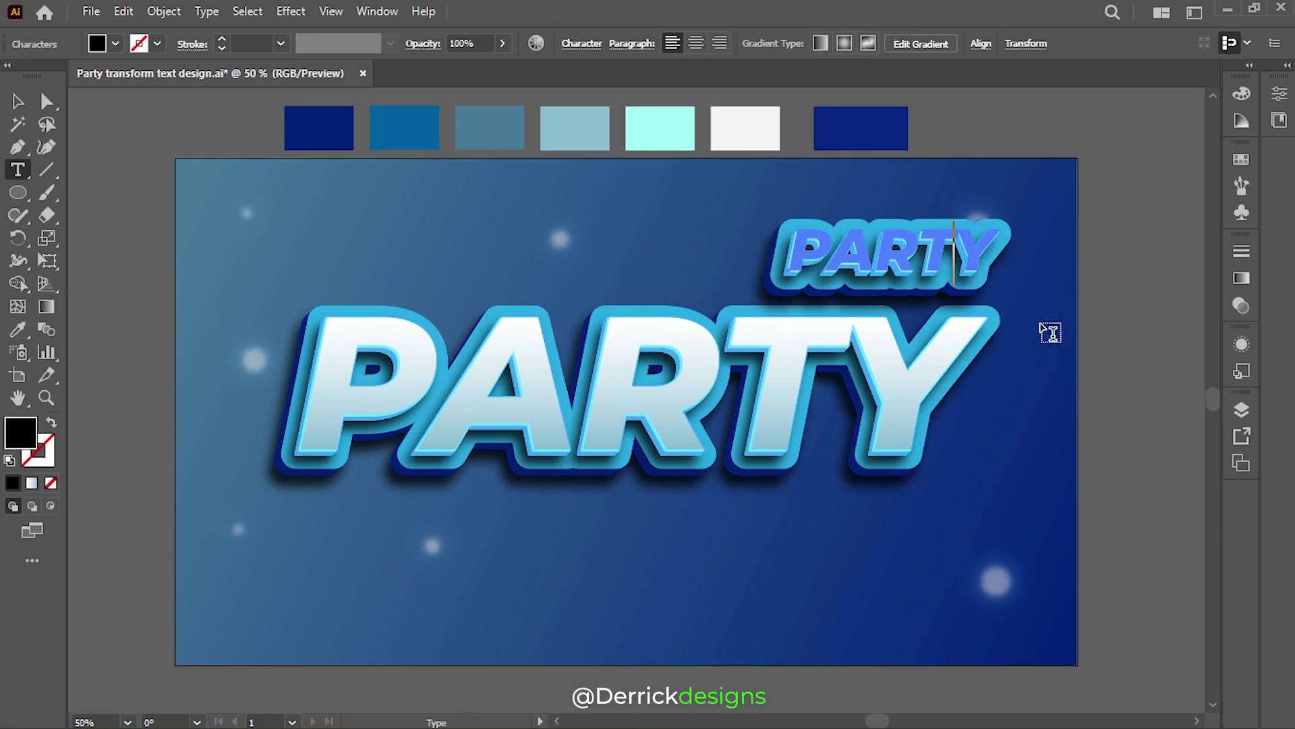
pyautogui.hotkey('ctrl', 'a')
pyautogui.press('BackSpace')
pyautogui.write('PO')
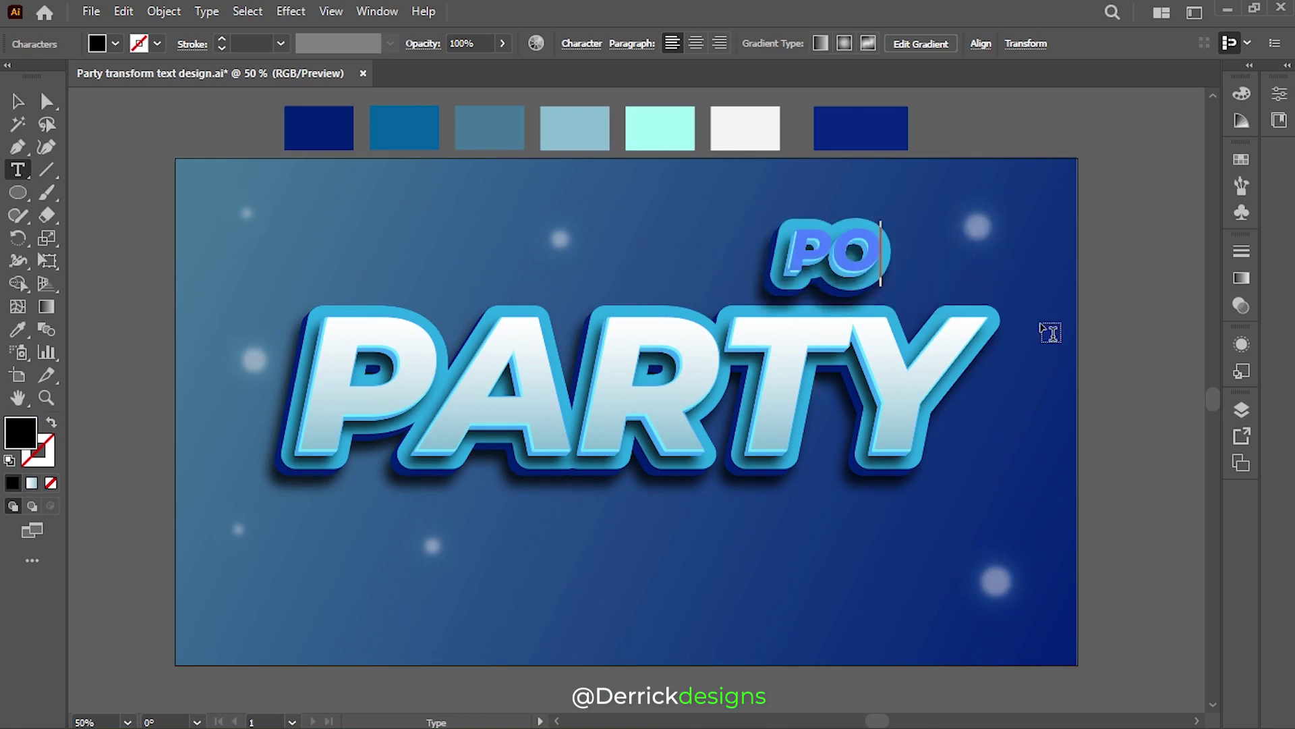
pyautogui.write('OL')
pyautogui.press('Escape')
# - Move POOL near PARTY's right side, then delete it
pyautogui.click(1128, 330)
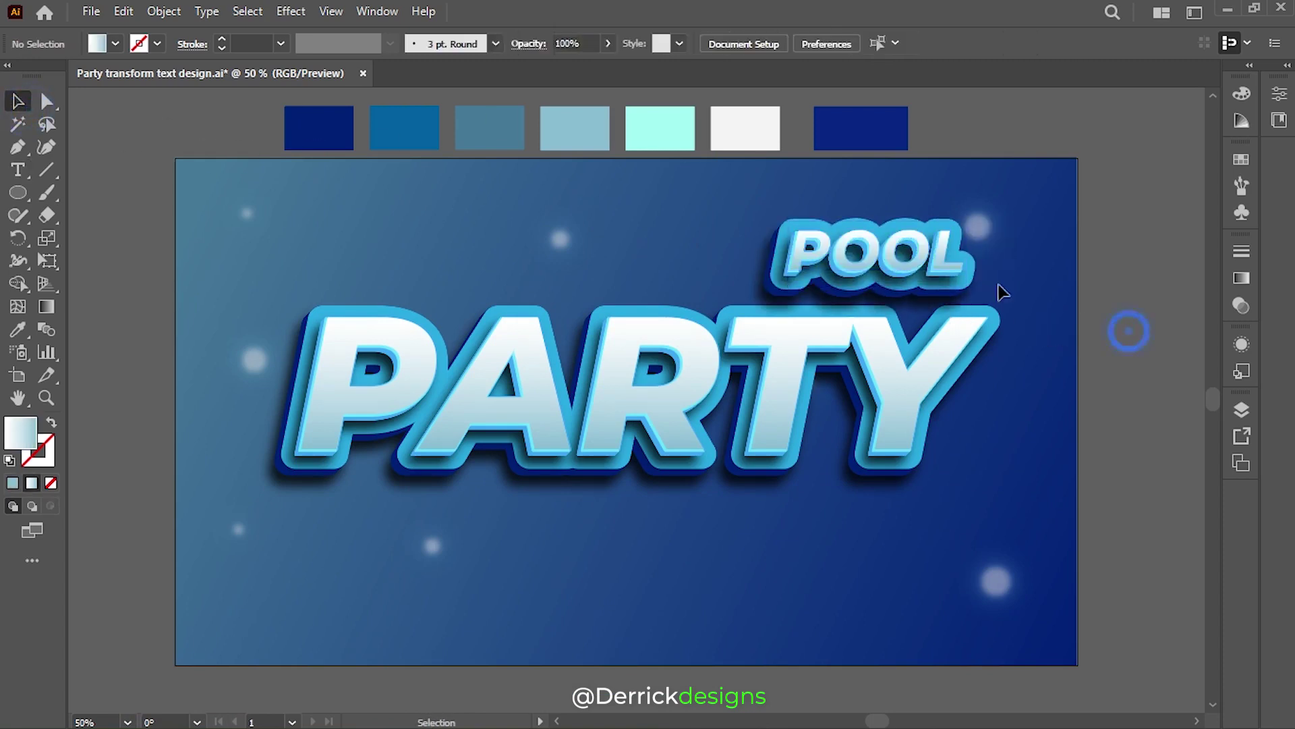
pyautogui.moveTo(1001, 289); pyautogui.dragTo(857, 511)
pyautogui.click(868, 535)
pyautogui.press('Delete')
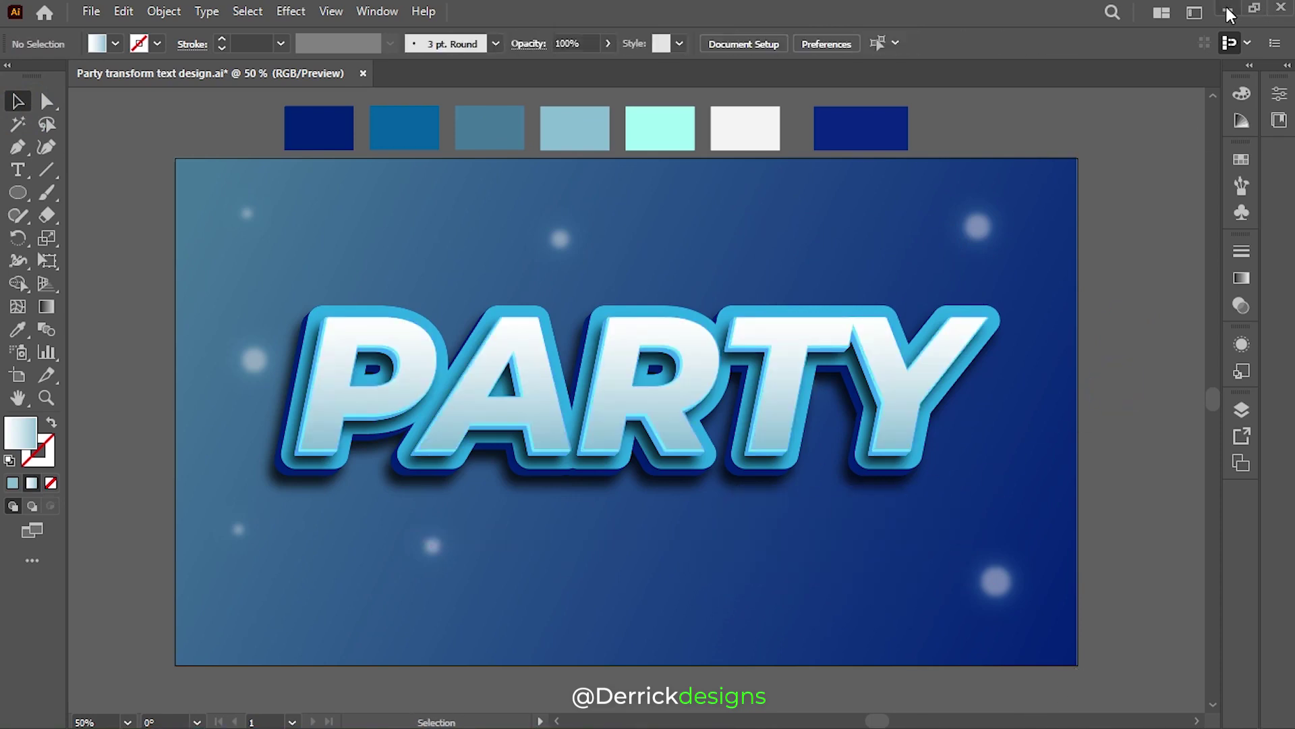
pyautogui.scroll(1, 697, 432)
pyautogui.scroll(1, 944, 513)
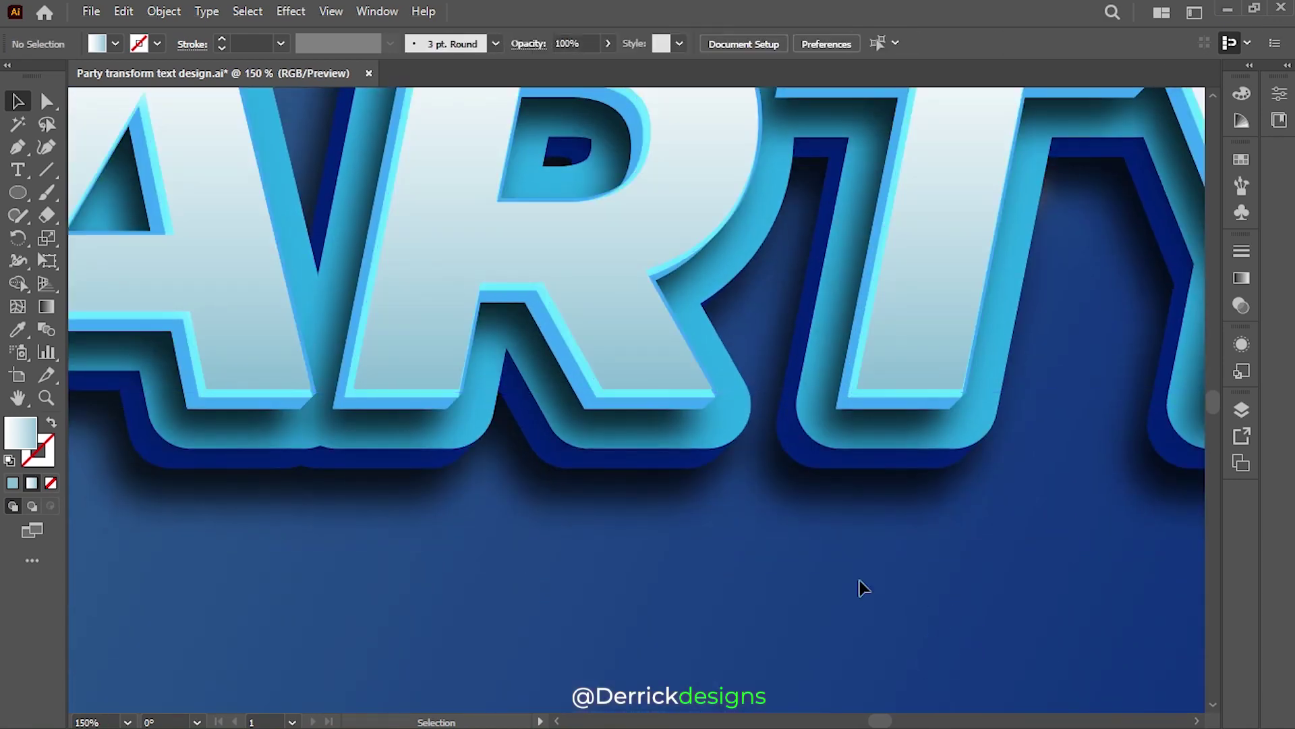
pyautogui.moveTo(862, 587); pyautogui.dragTo(989, 511)
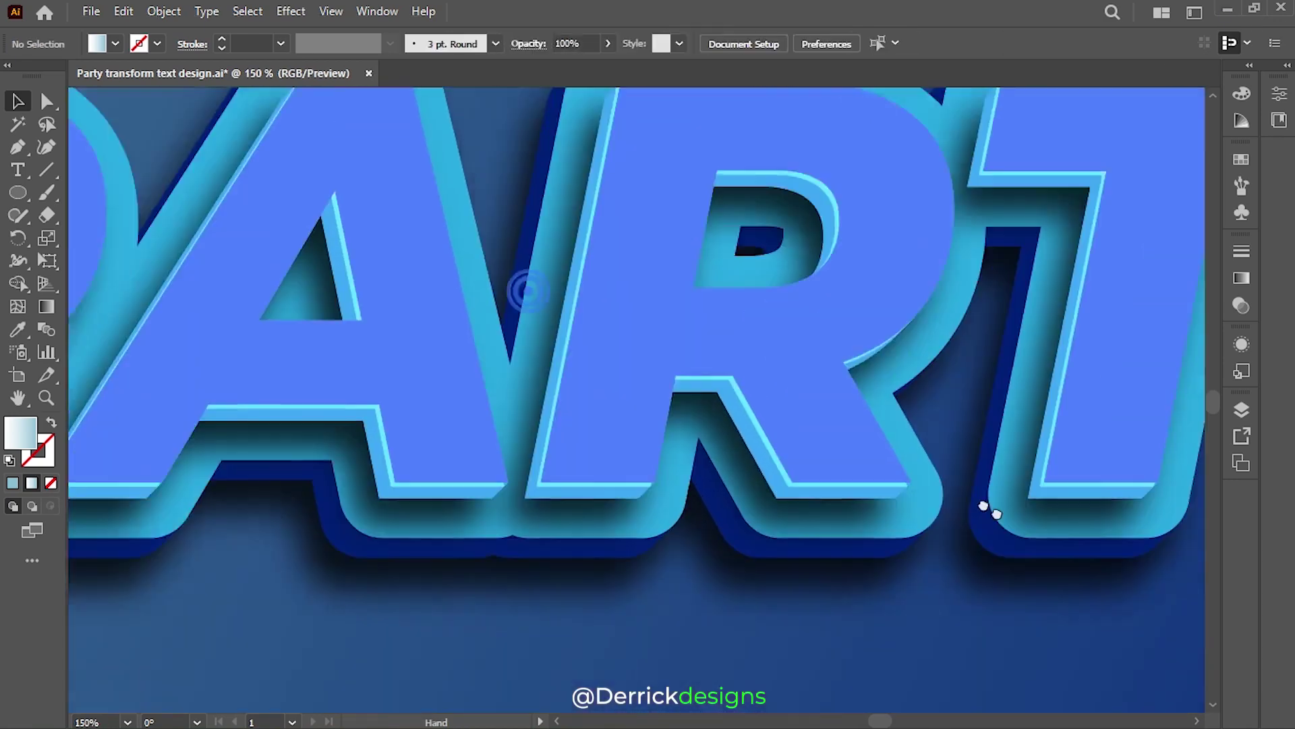
pyautogui.scroll(-3, 790, 294)
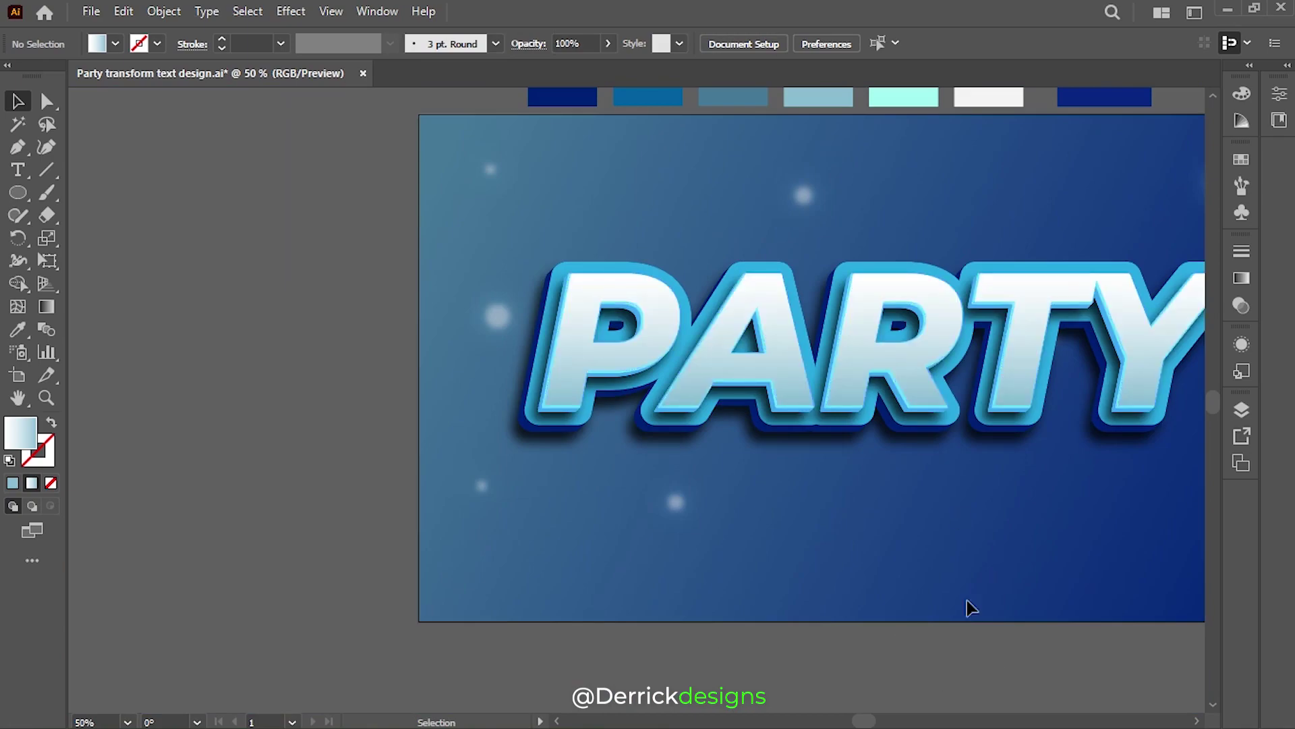
pyautogui.hotkey('ctrl', '0')
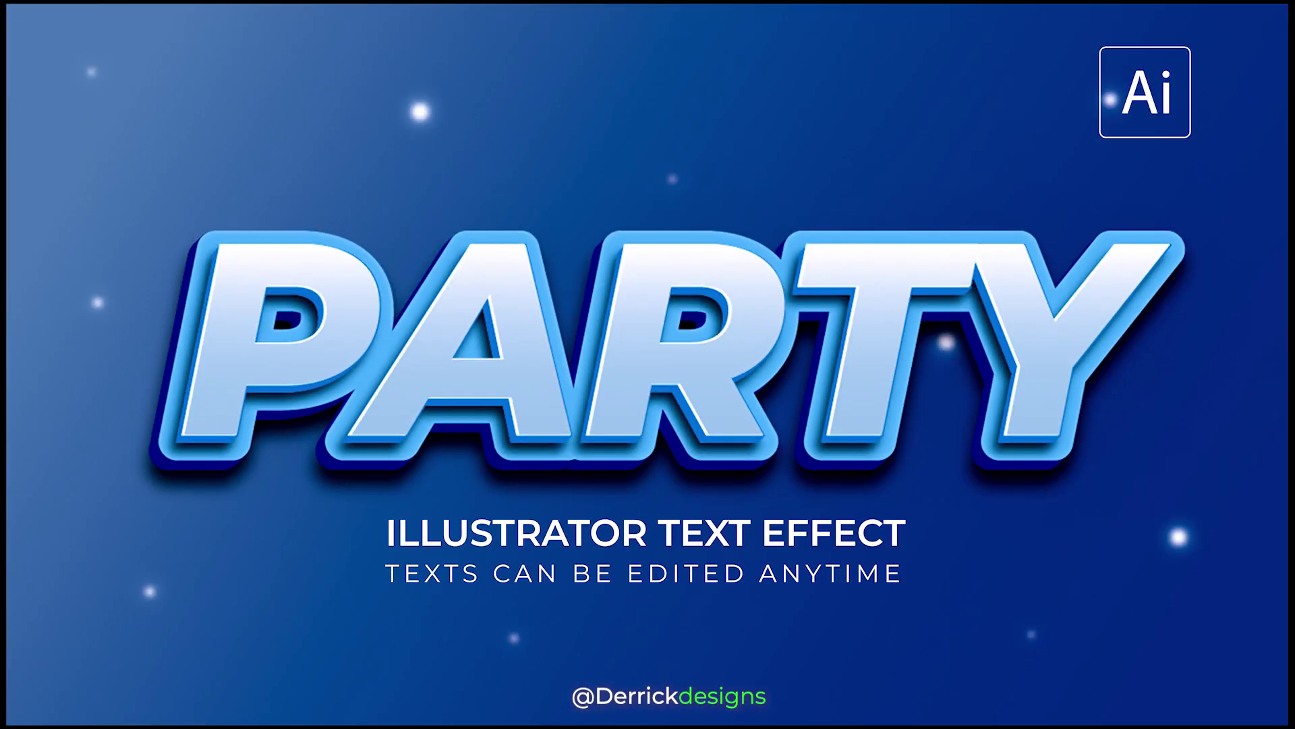